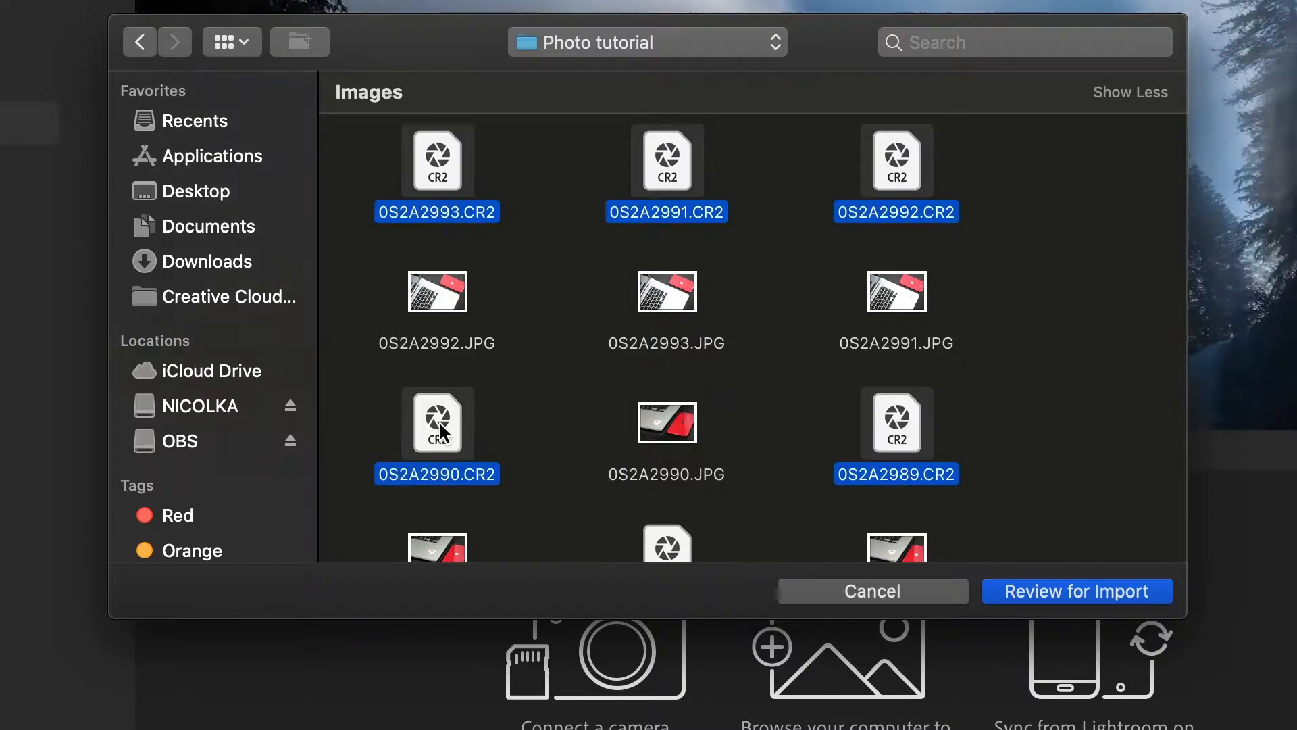
# Add the remaining CR2 raw files in the Photo tutorial folder to the import selection, leaving out their JPG copies.
pyautogui.scroll(-8, 438, 473)
pyautogui.keyDown('super'); pyautogui.click(668, 325); pyautogui.keyUp('super')
pyautogui.keyDown('super'); pyautogui.click(443, 446); pyautogui.keyUp('super')
pyautogui.keyDown('super'); pyautogui.click(665, 442); pyautogui.keyUp('super')
pyautogui.keyDown('super'); pyautogui.click(669, 338); pyautogui.keyUp('super')
pyautogui.keyDown('super'); pyautogui.click(913, 351); pyautogui.keyUp('super')
pyautogui.keyDown('super'); pyautogui.click(888, 460); pyautogui.keyUp('super')
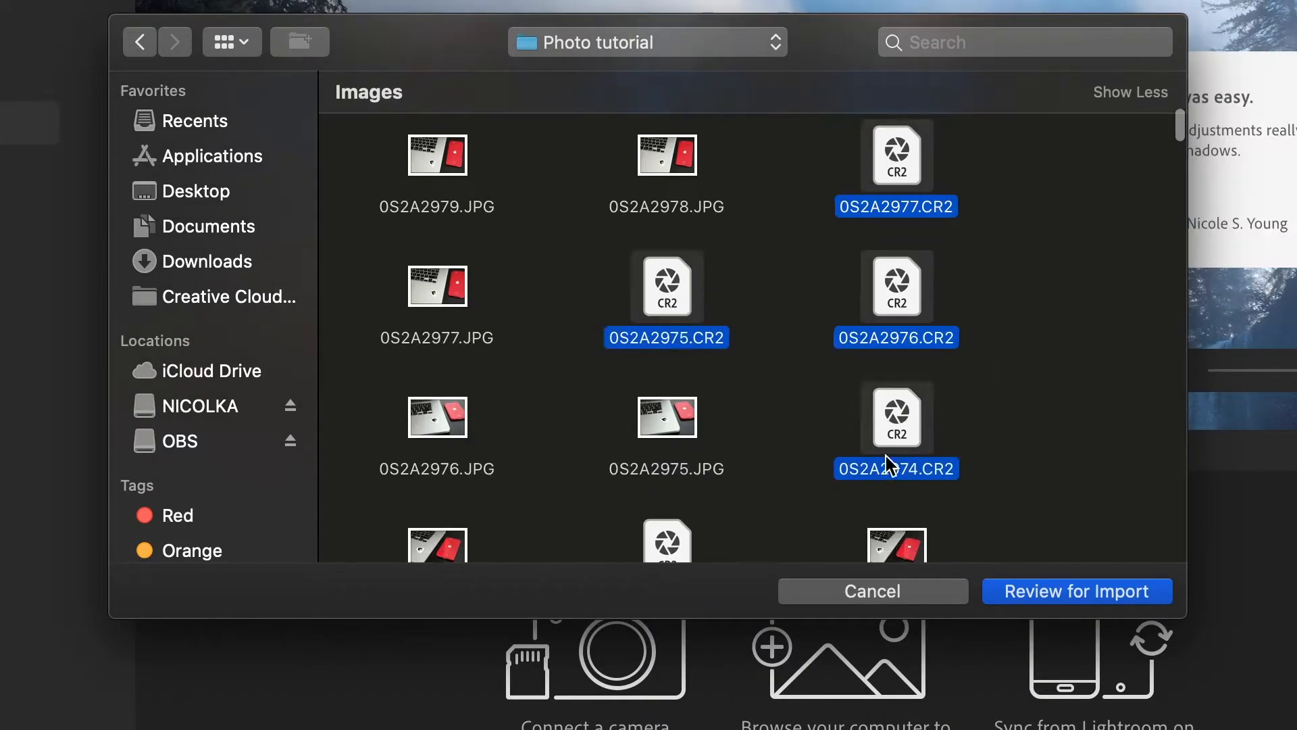
pyautogui.scroll(-7, 888, 459)
pyautogui.keyDown('super'); pyautogui.click(667, 325); pyautogui.keyUp('super')
pyautogui.keyDown('super'); pyautogui.click(439, 447); pyautogui.keyUp('super')
pyautogui.keyDown('super'); pyautogui.click(898, 449); pyautogui.keyUp('super')
pyautogui.scroll(-4, 897, 449)
pyautogui.keyDown('super'); pyautogui.click(667, 338); pyautogui.keyUp('super')
pyautogui.keyDown('super'); pyautogui.click(902, 485); pyautogui.keyUp('super')
pyautogui.keyDown('super'); pyautogui.click(439, 459); pyautogui.keyUp('super')
pyautogui.scroll(-5, 667, 338)
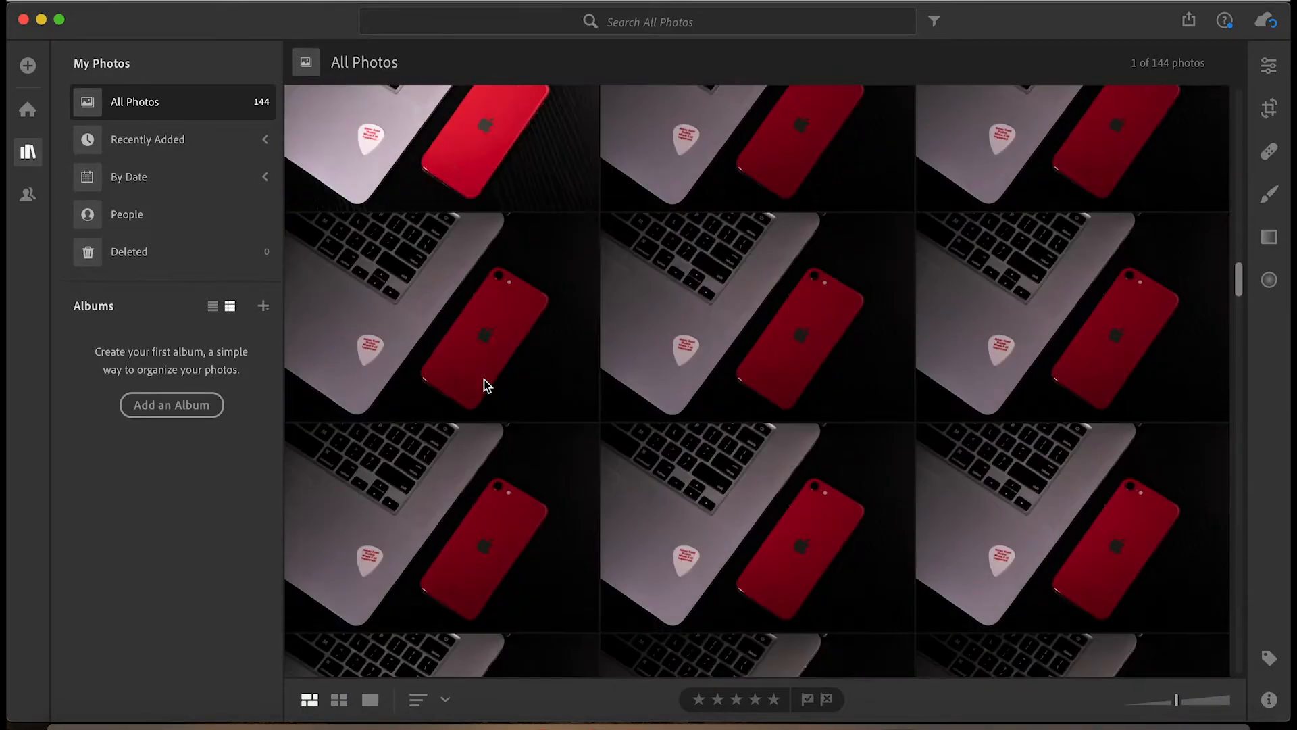
# Look through the imported laptop-and-phone shots in All Photos, comparing their lighting and composition to find candidates for editing.
pyautogui.scroll(-5, 484, 379)
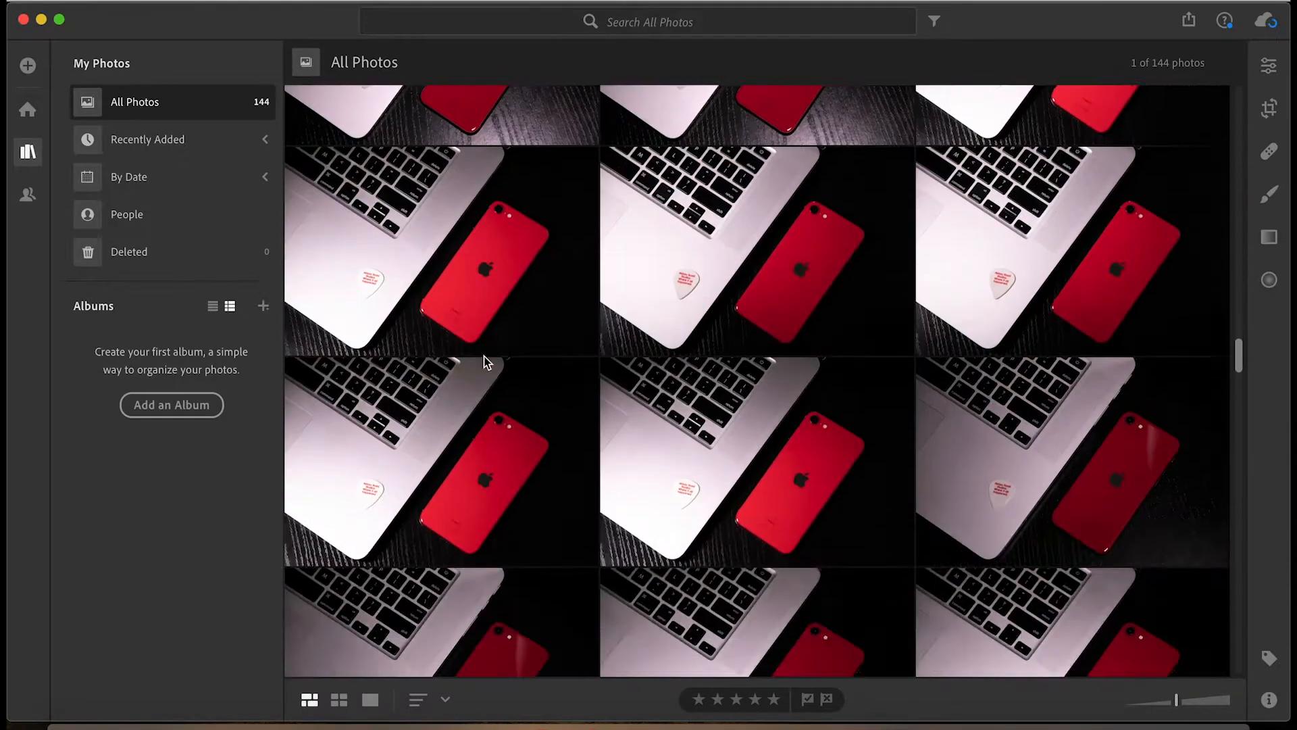
pyautogui.scroll(-10, 483, 356)
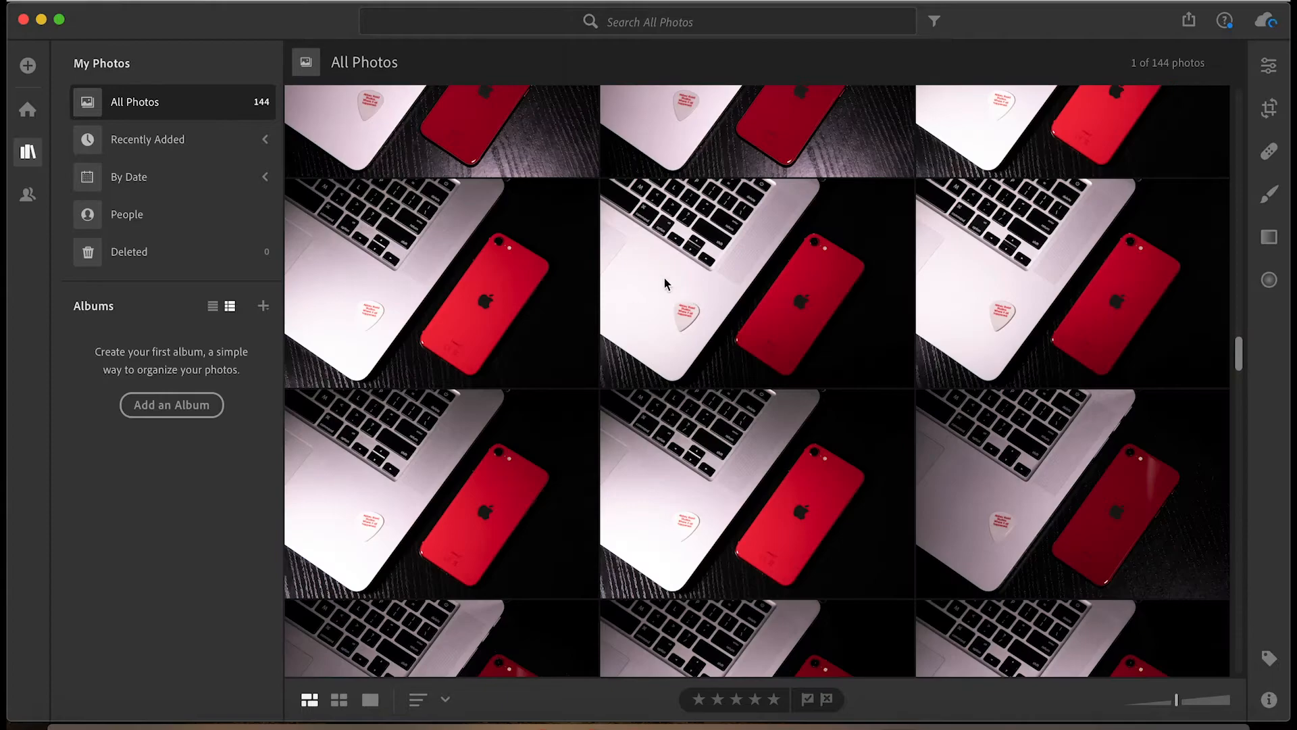
pyautogui.scroll(-5, 628, 324)
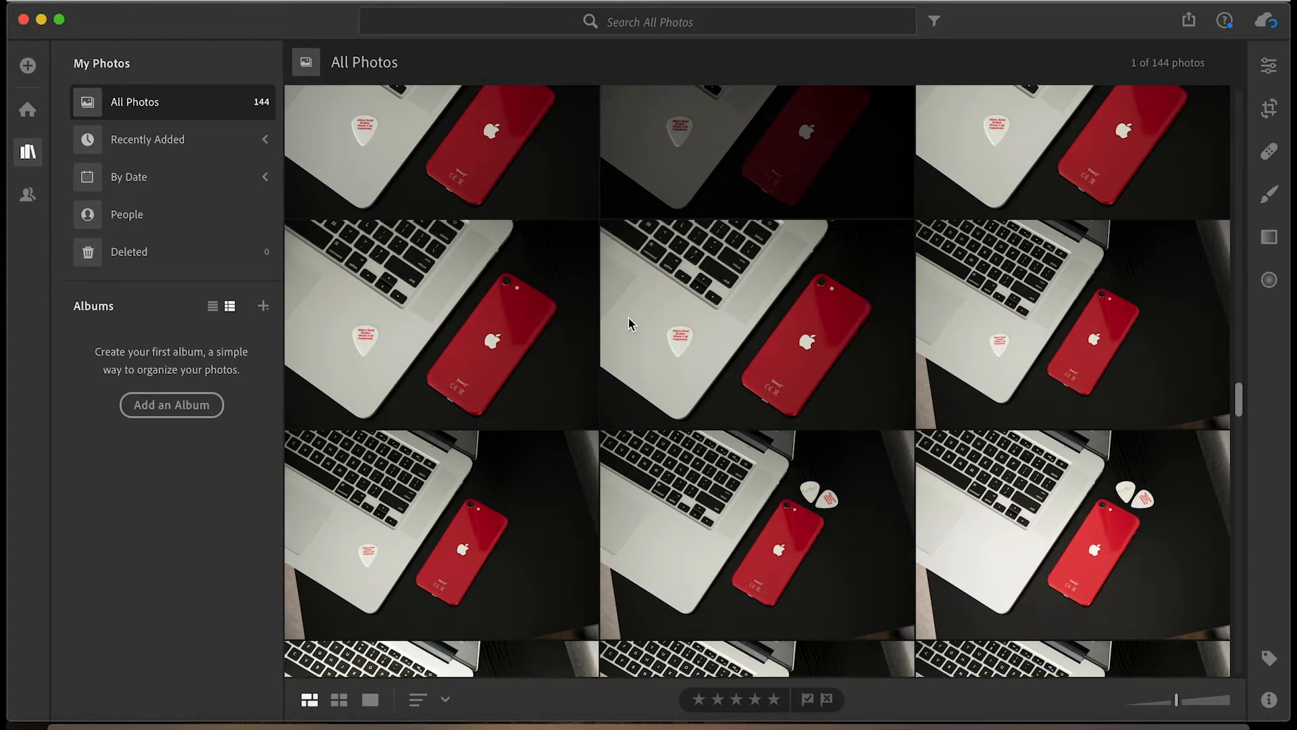
pyautogui.scroll(-5, 629, 319)
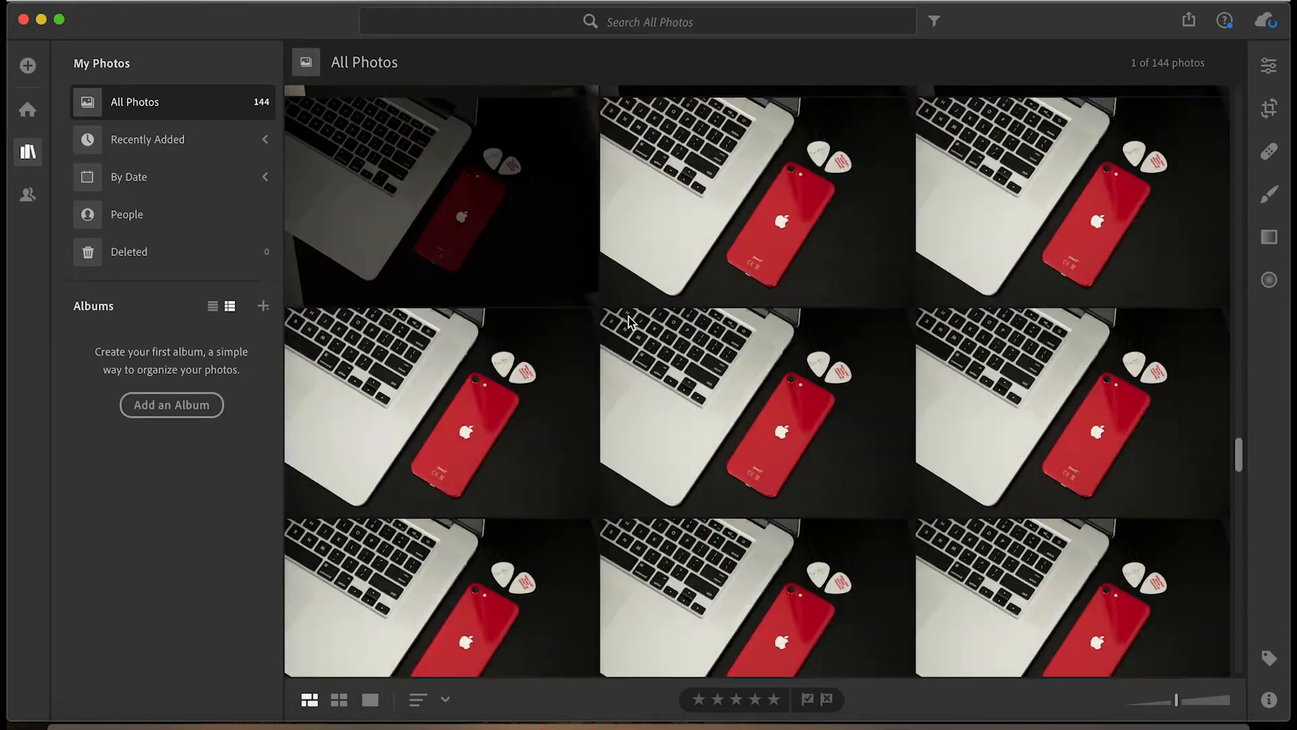
pyautogui.scroll(-5, 629, 318)
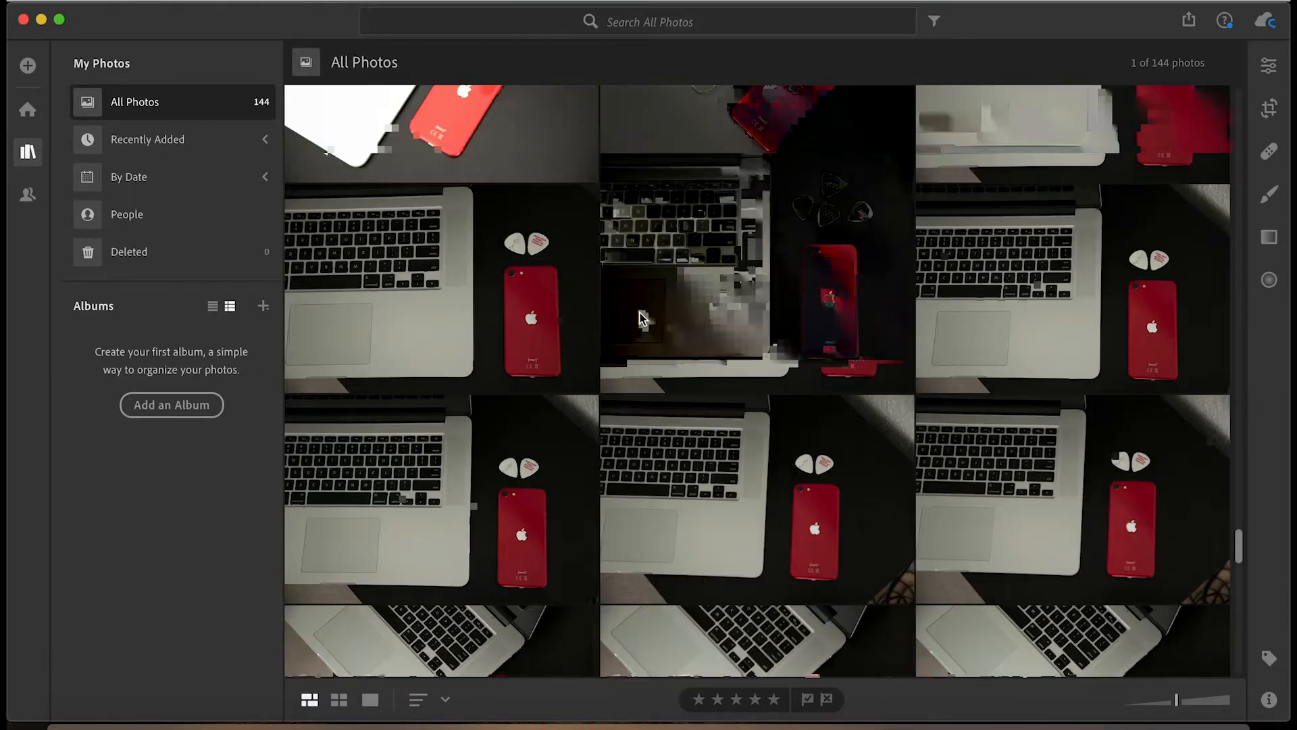
pyautogui.scroll(-5, 1135, 271)
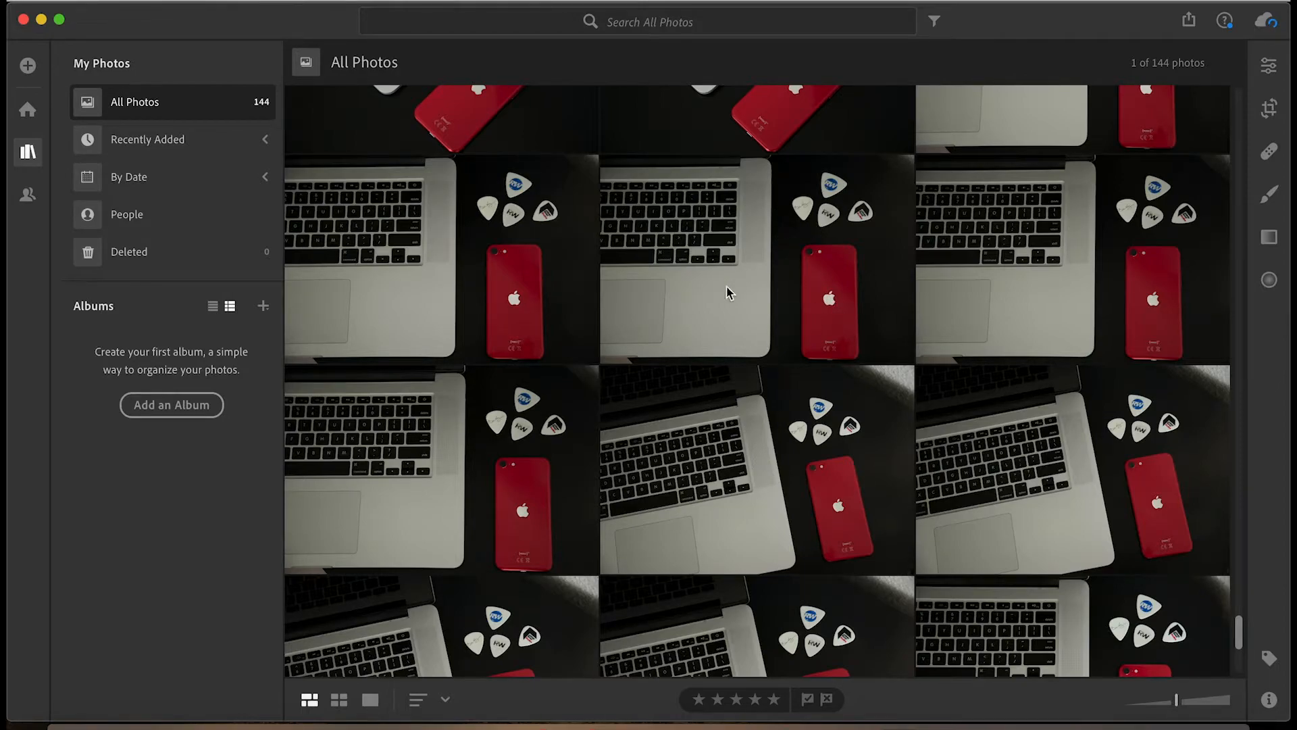
pyautogui.scroll(-3, 729, 292)
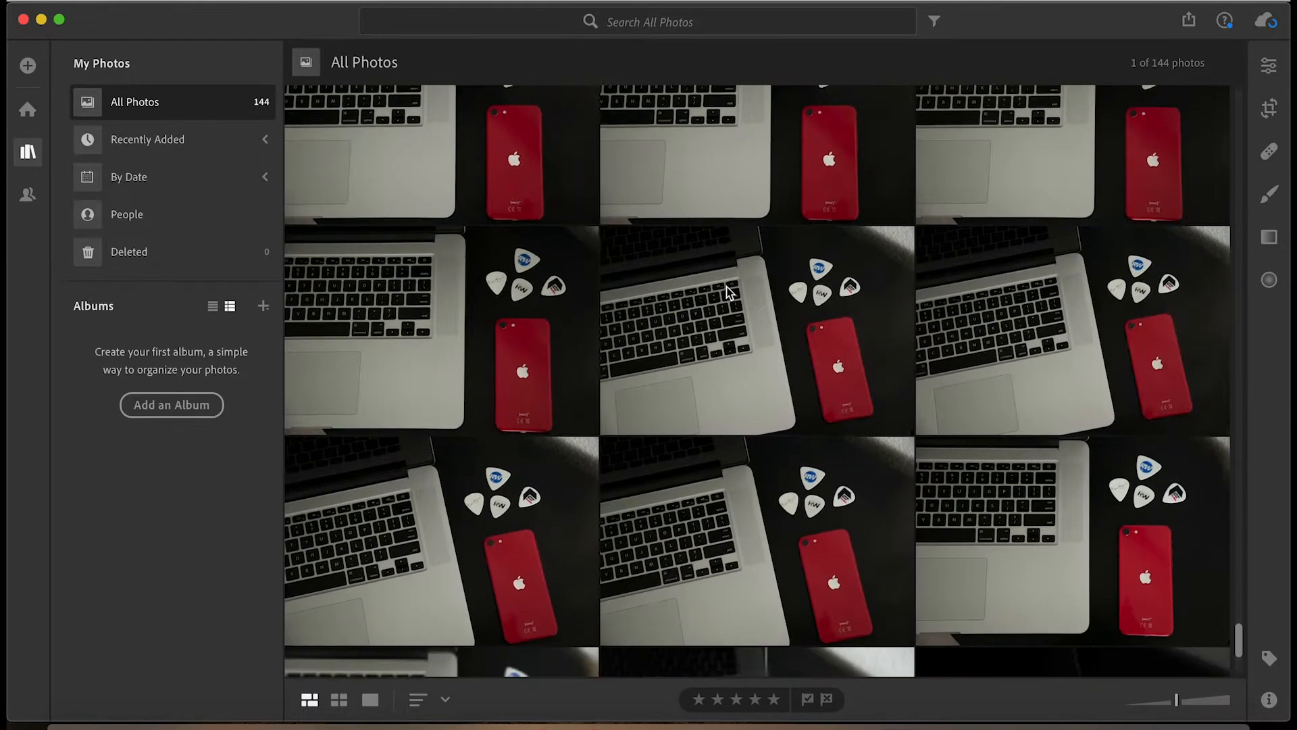
pyautogui.scroll(-6, 717, 352)
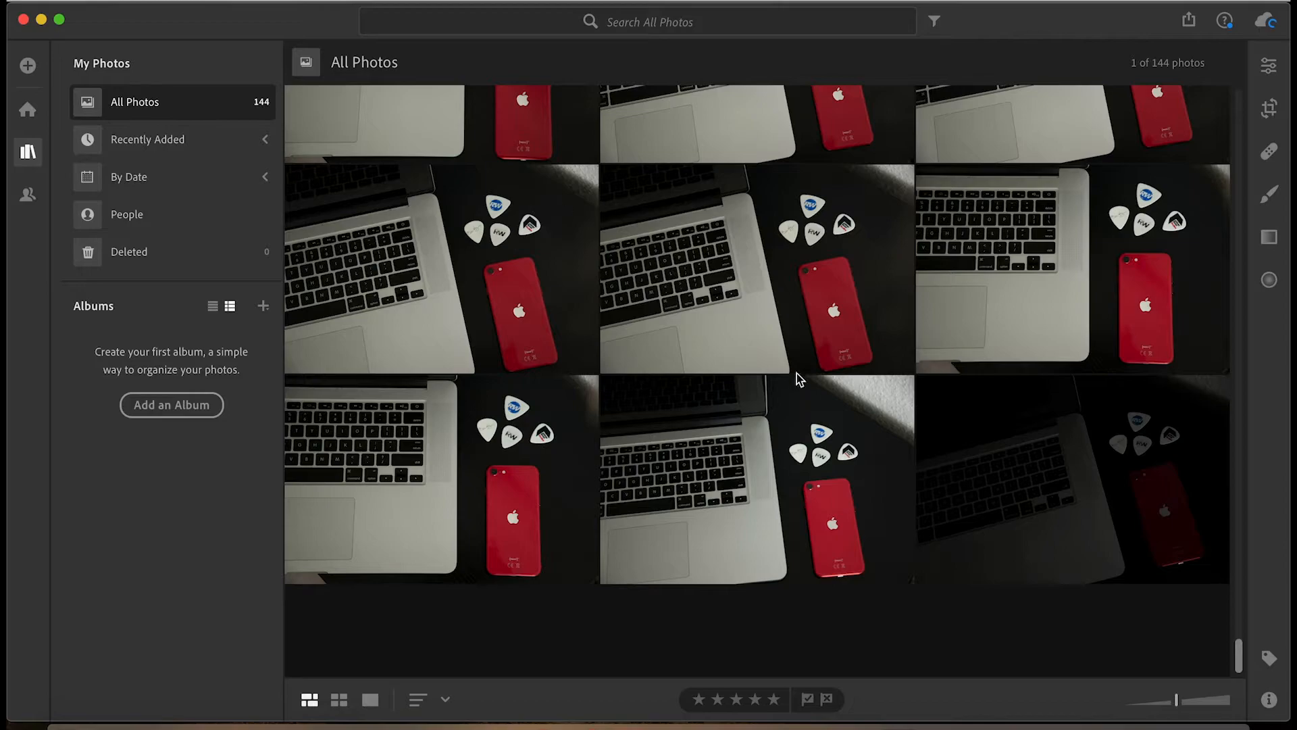
pyautogui.scroll(10, 741, 284)
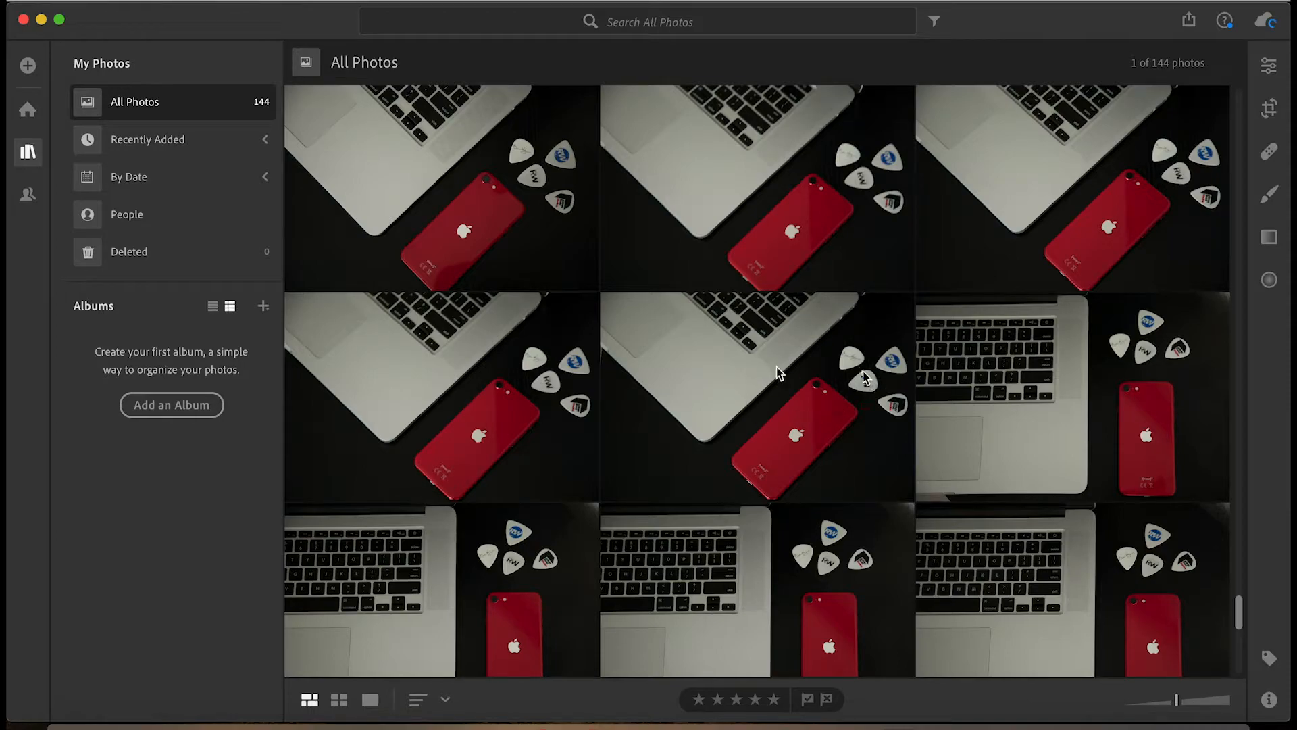
pyautogui.scroll(10, 718, 377)
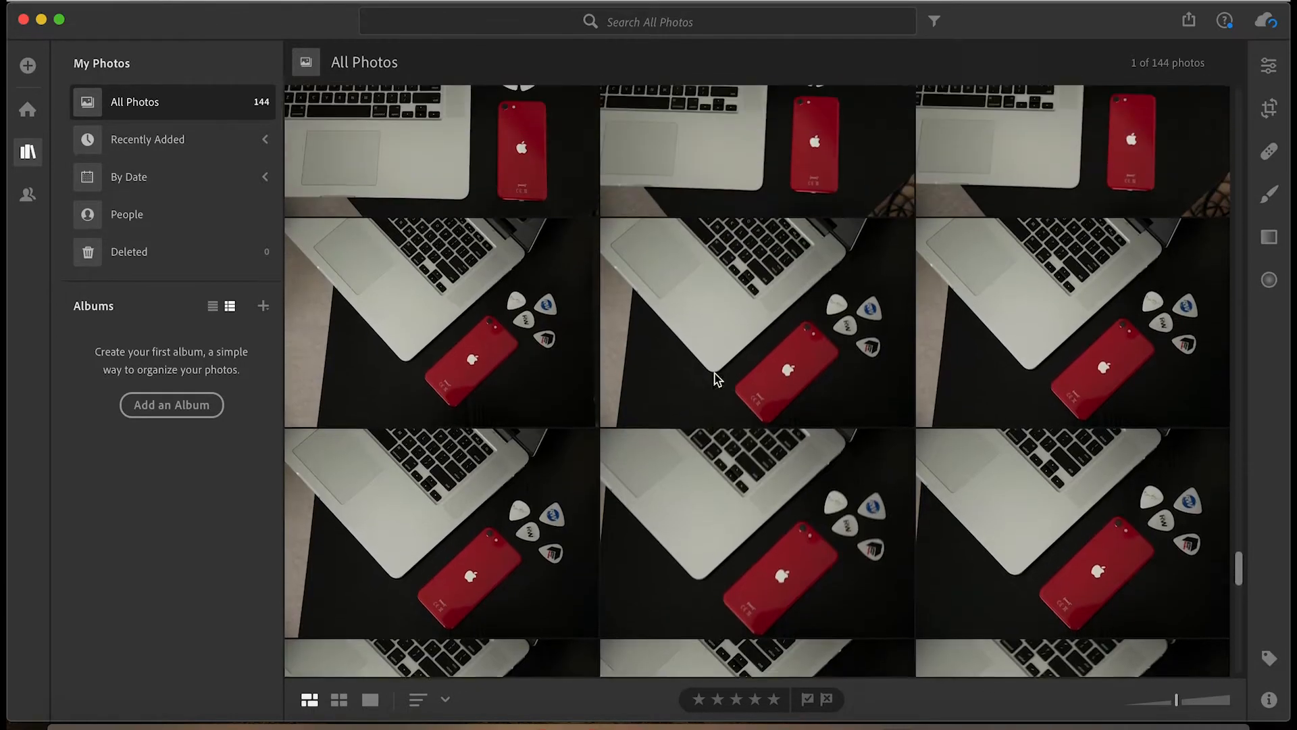
pyautogui.scroll(3, 718, 377)
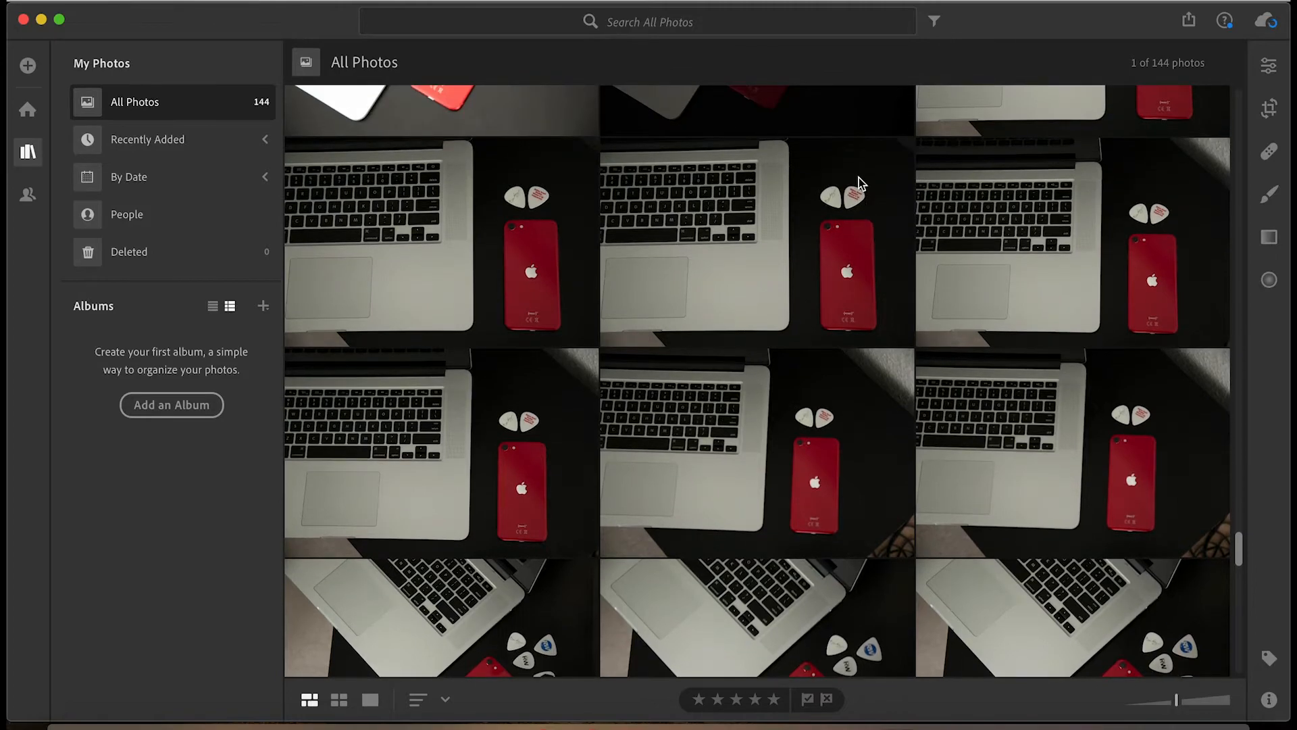
pyautogui.scroll(5, 691, 250)
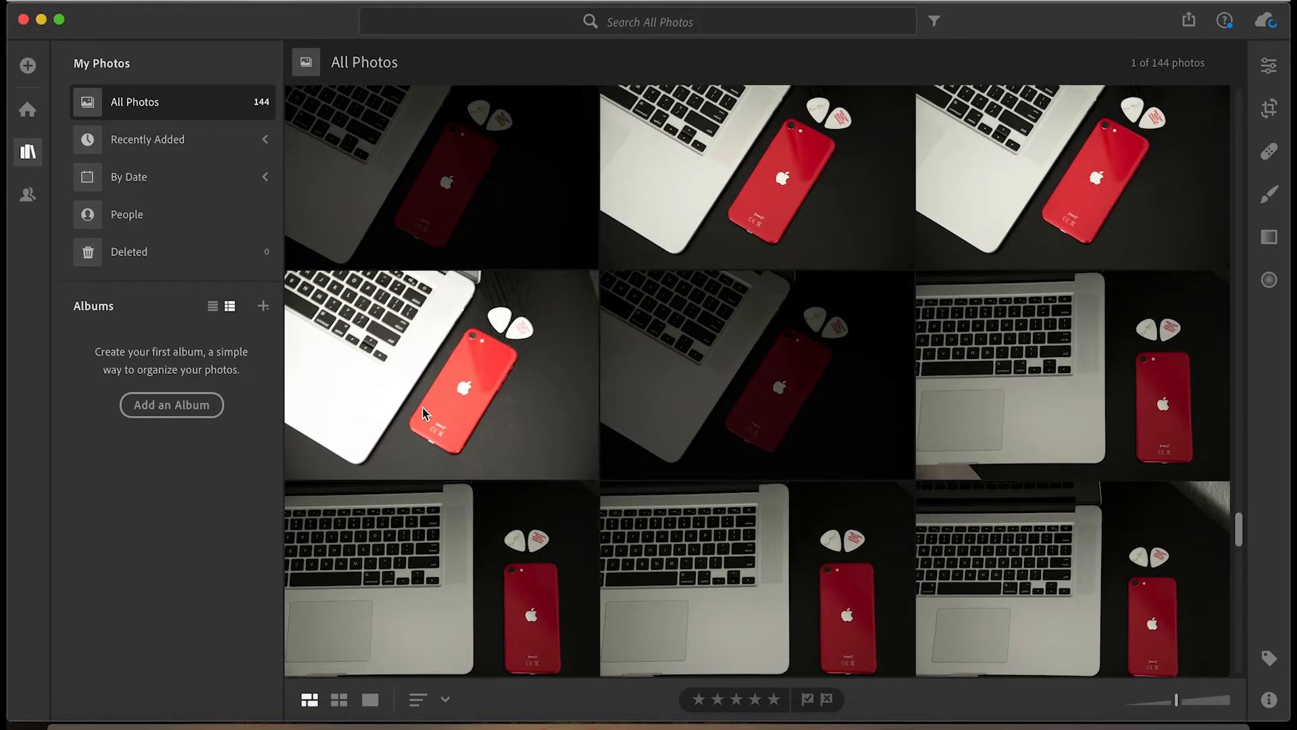
pyautogui.scroll(5, 689, 365)
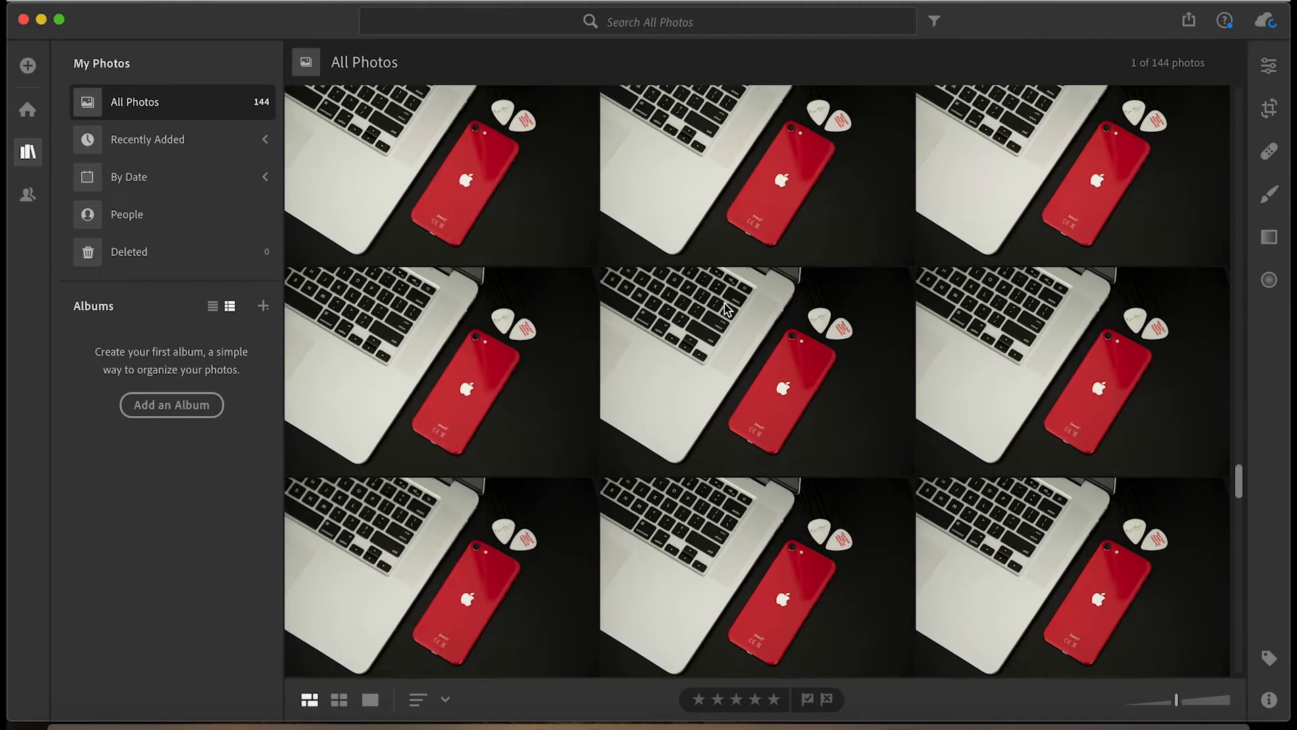
pyautogui.scroll(2, 725, 308)
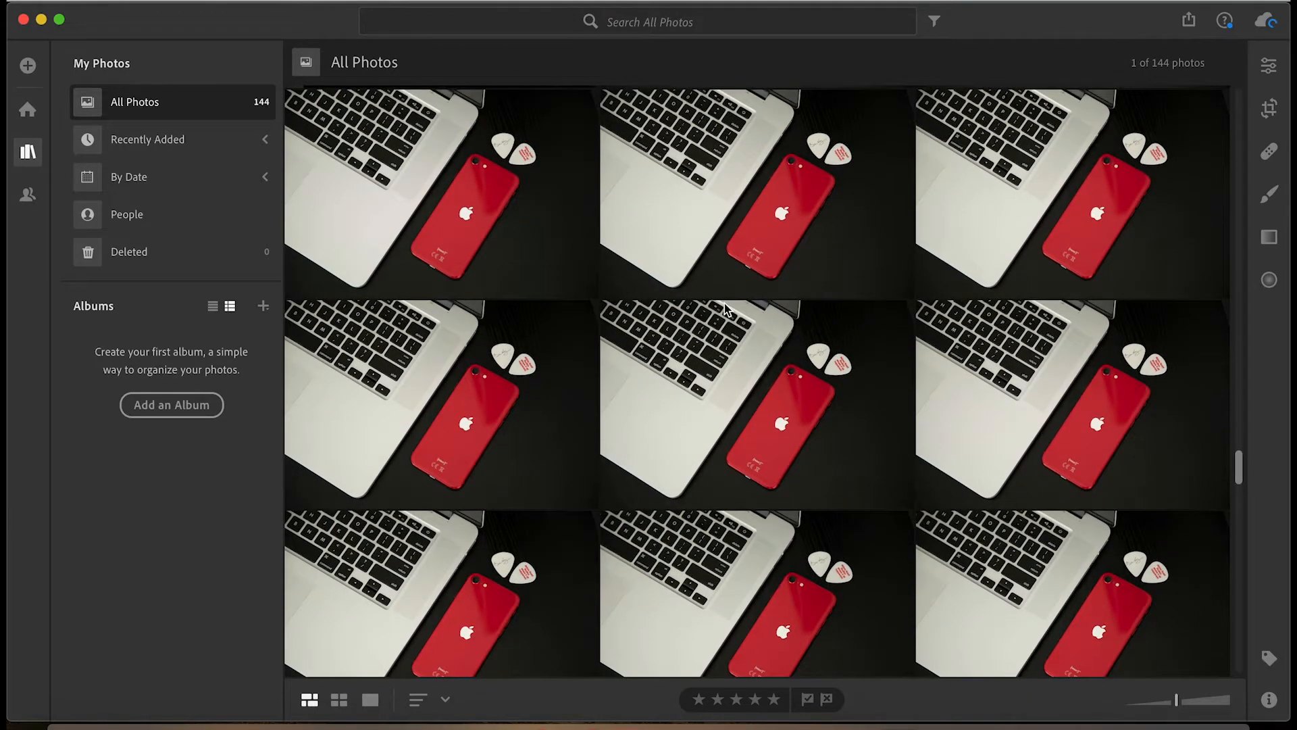
pyautogui.scroll(4, 725, 308)
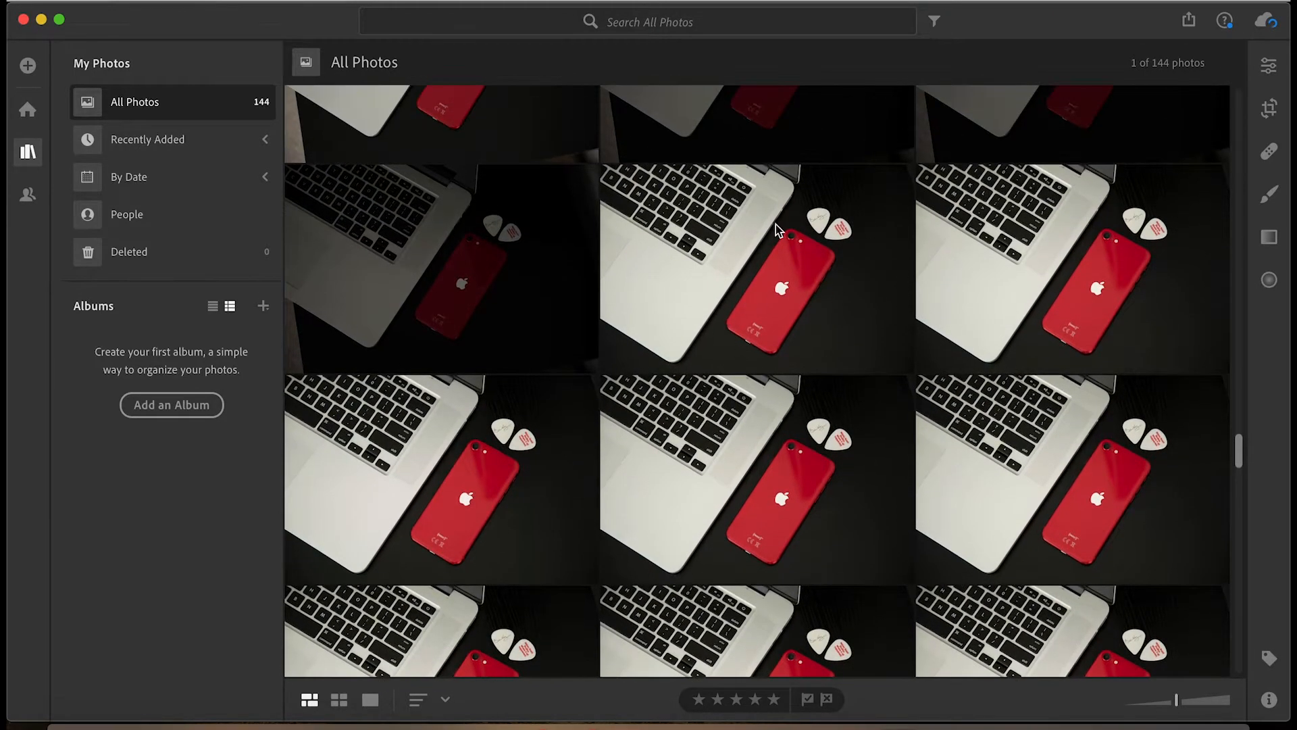
pyautogui.scroll(8, 724, 411)
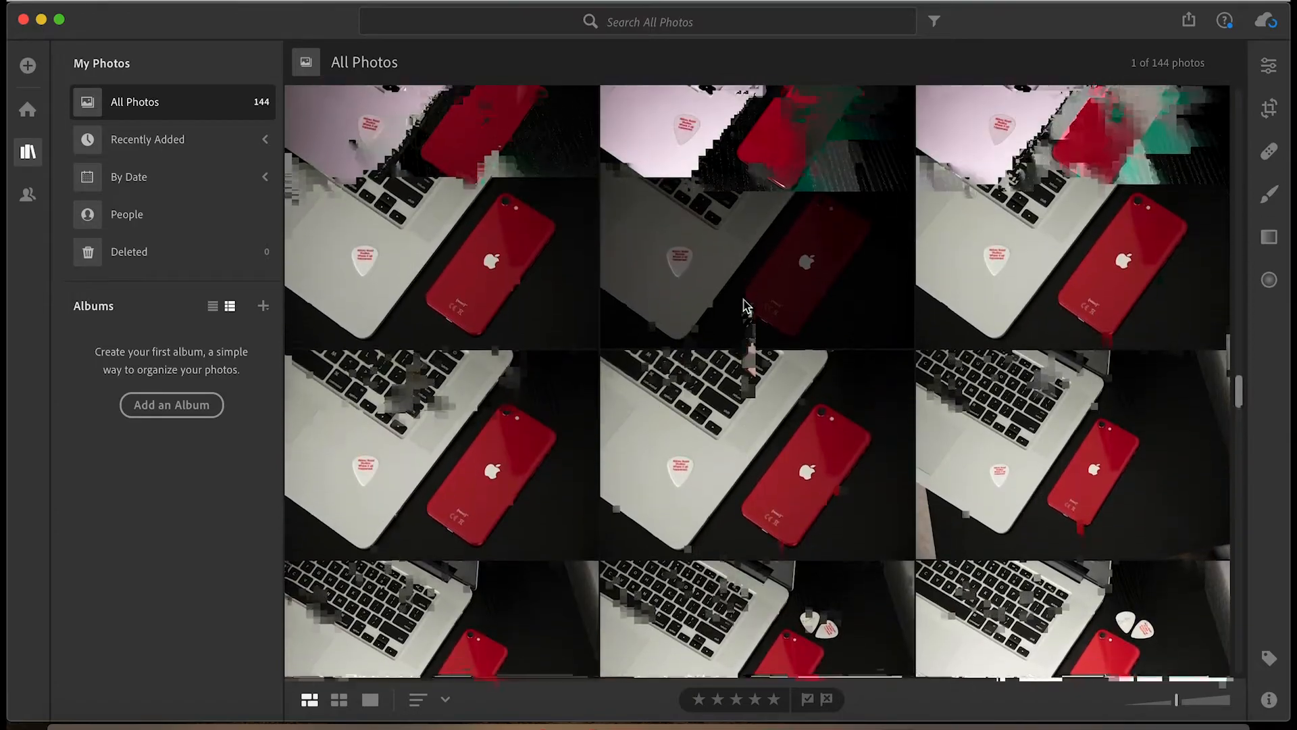
pyautogui.scroll(8, 746, 306)
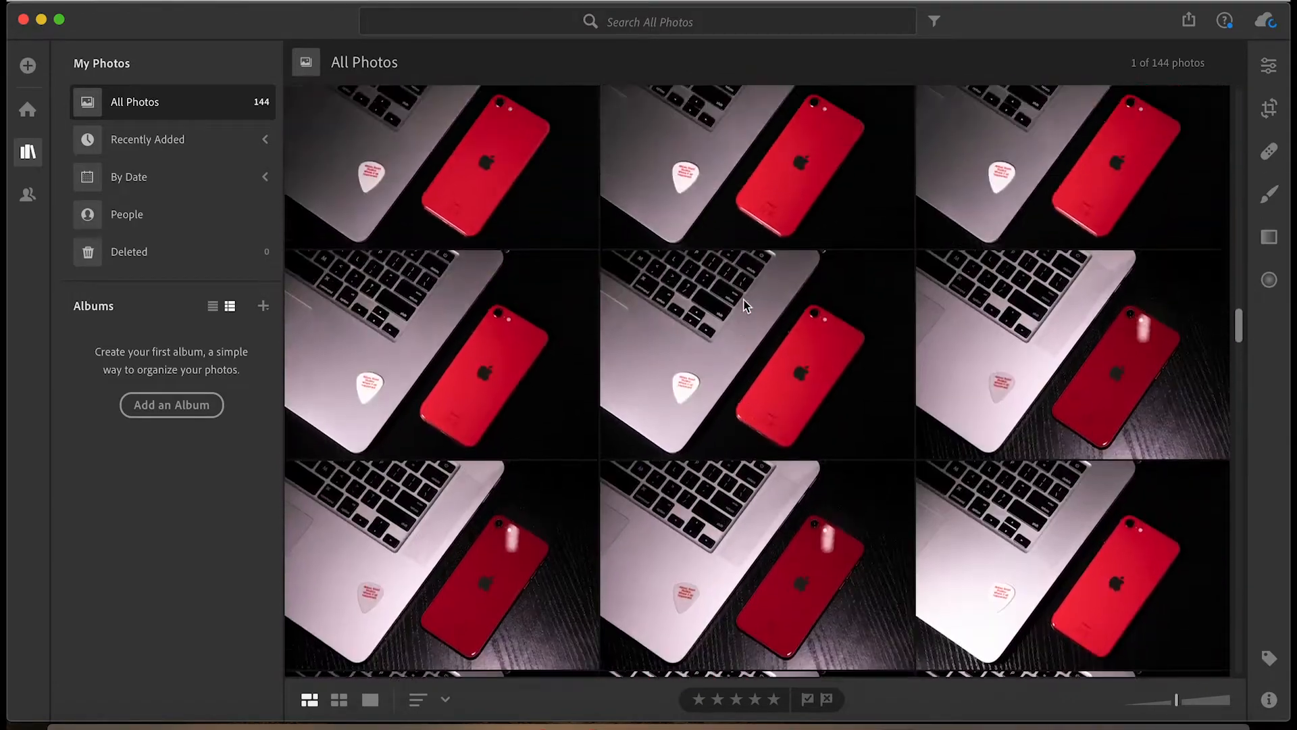
pyautogui.scroll(4, 745, 305)
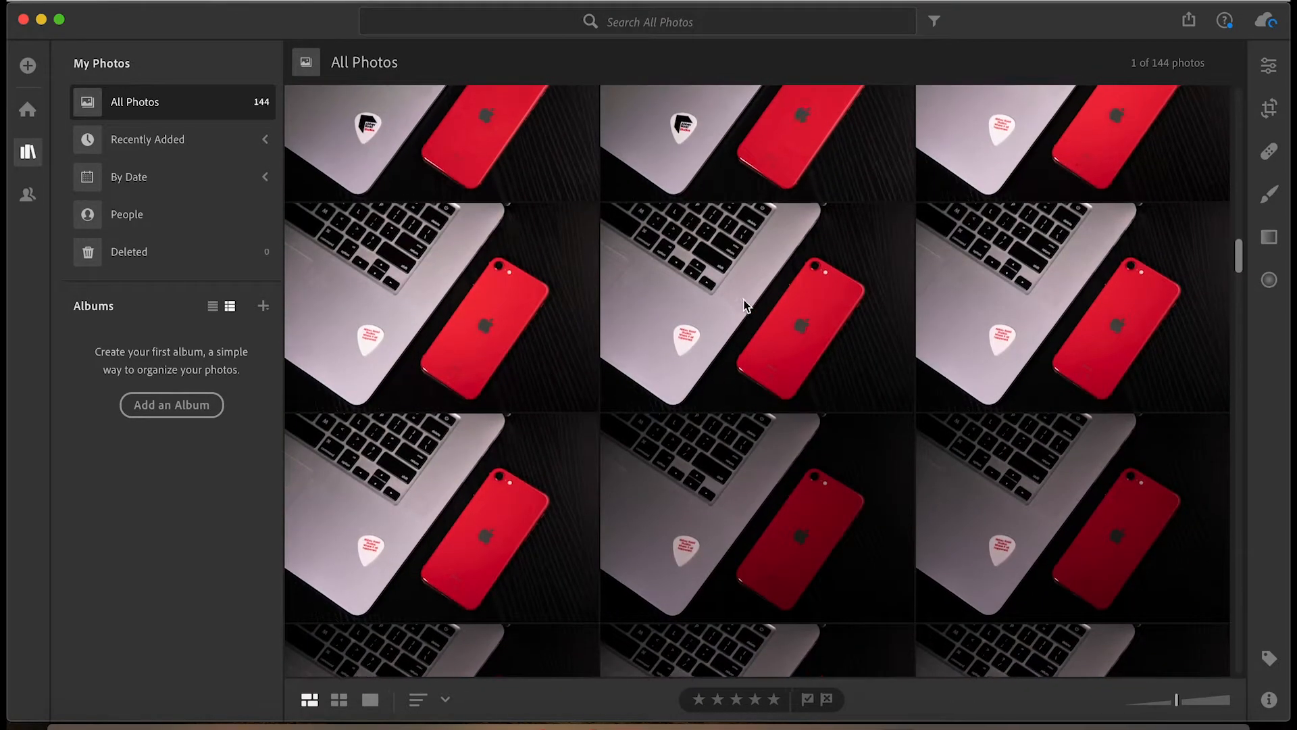
pyautogui.scroll(8, 745, 306)
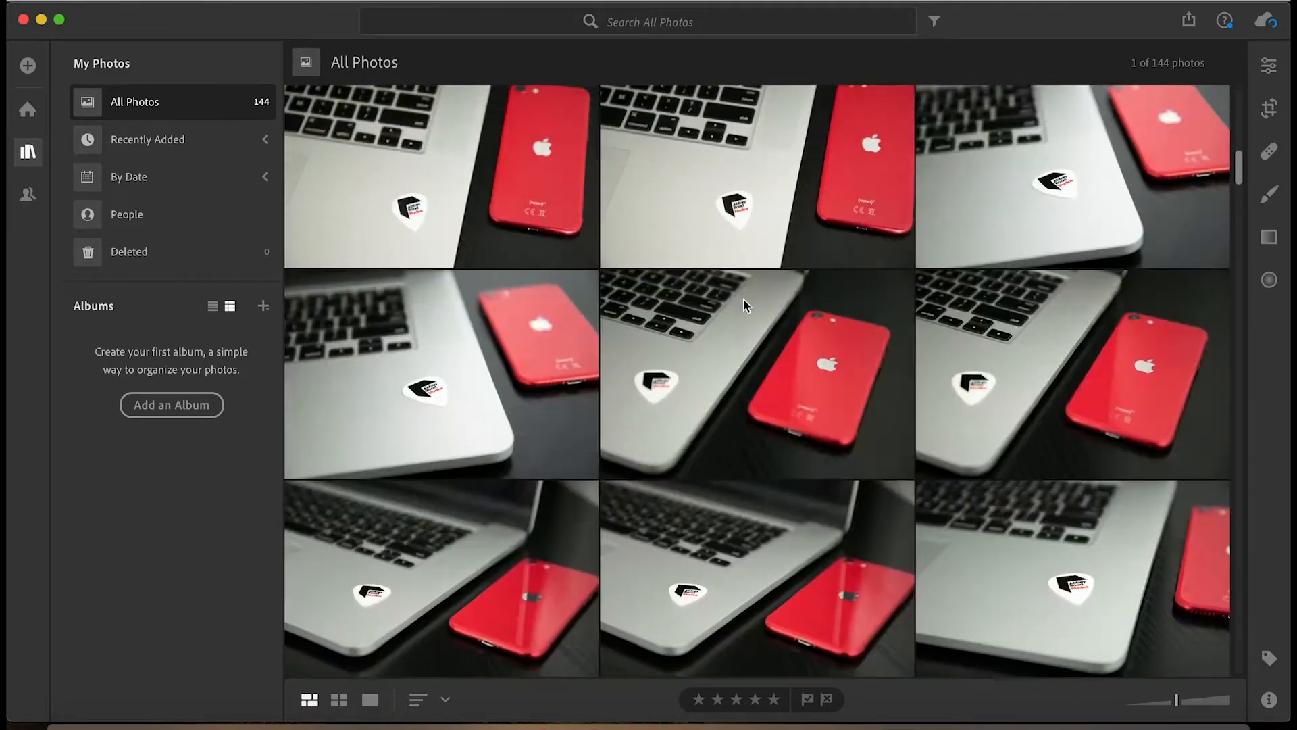
# Open a dark laptop shot with the Abbey Road Studios pick and inspect the pick at 1:1 in it and the following photo.
pyautogui.scroll(-3, 746, 306)
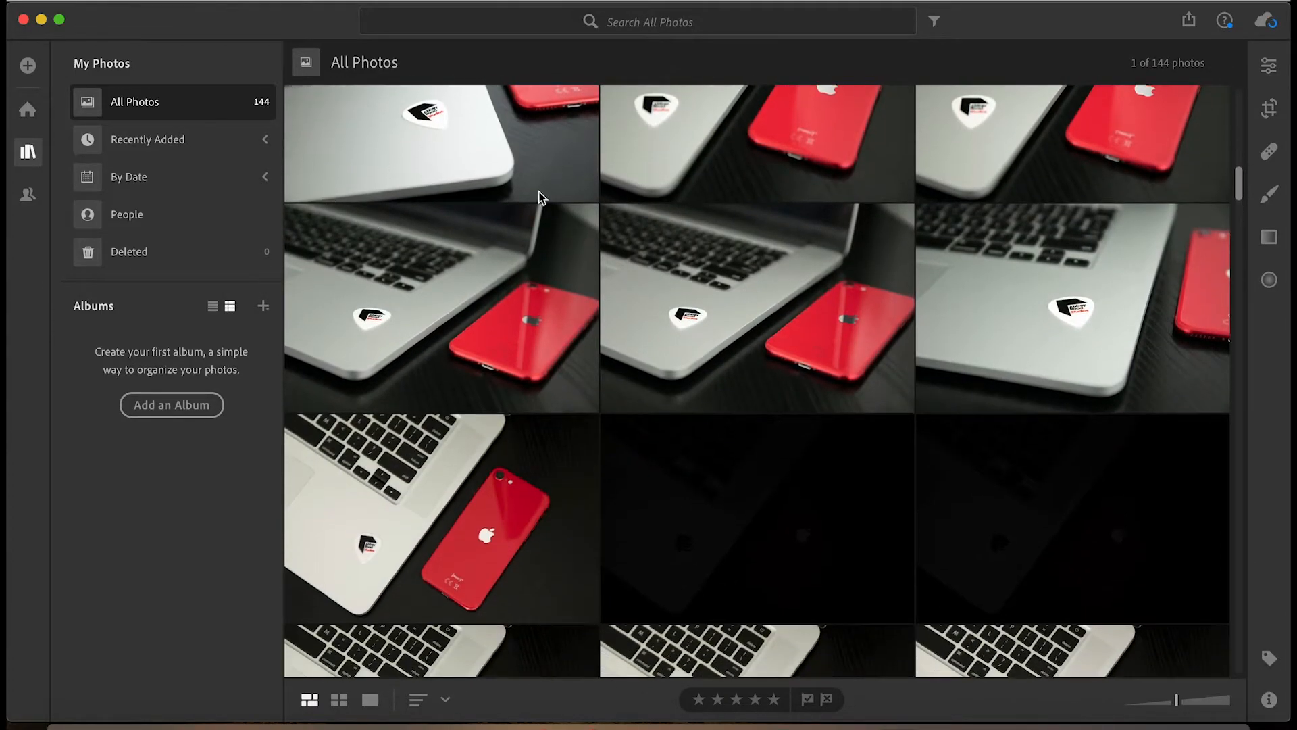
pyautogui.scroll(-3, 545, 347)
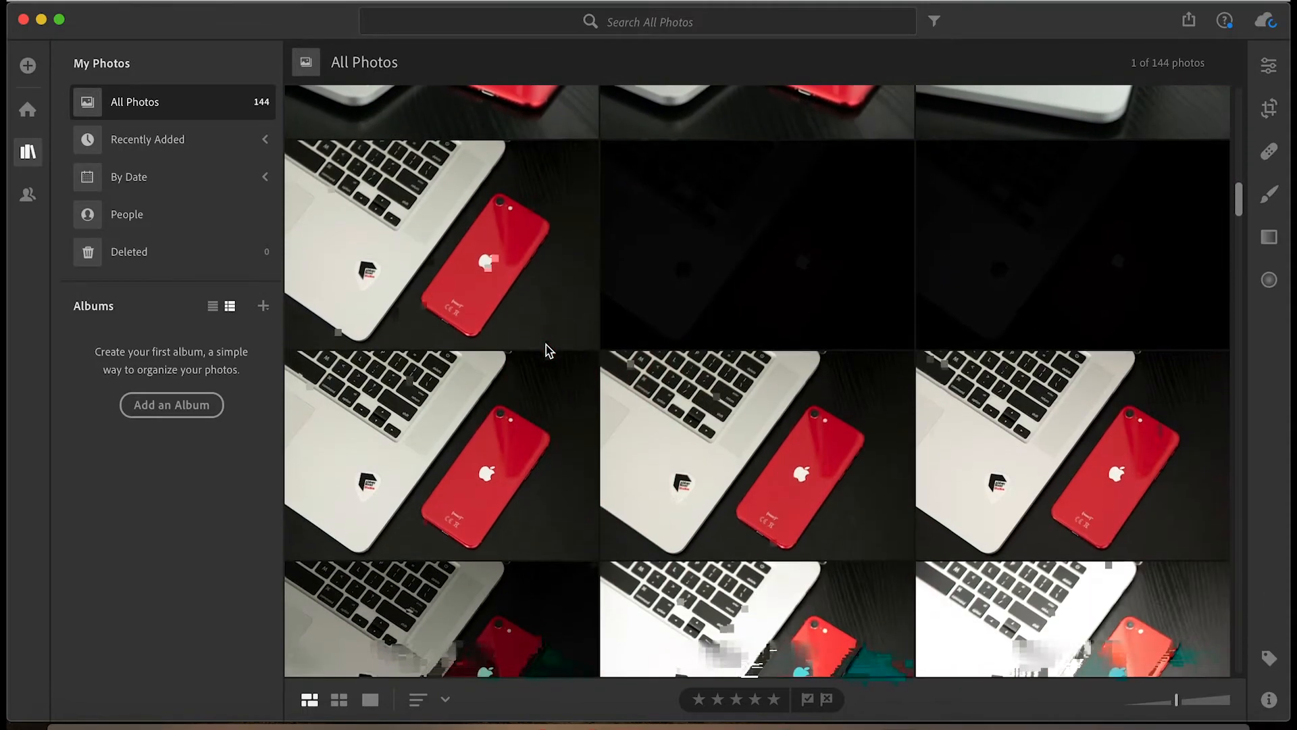
pyautogui.doubleClick(546, 346)
pyautogui.click(1005, 643)
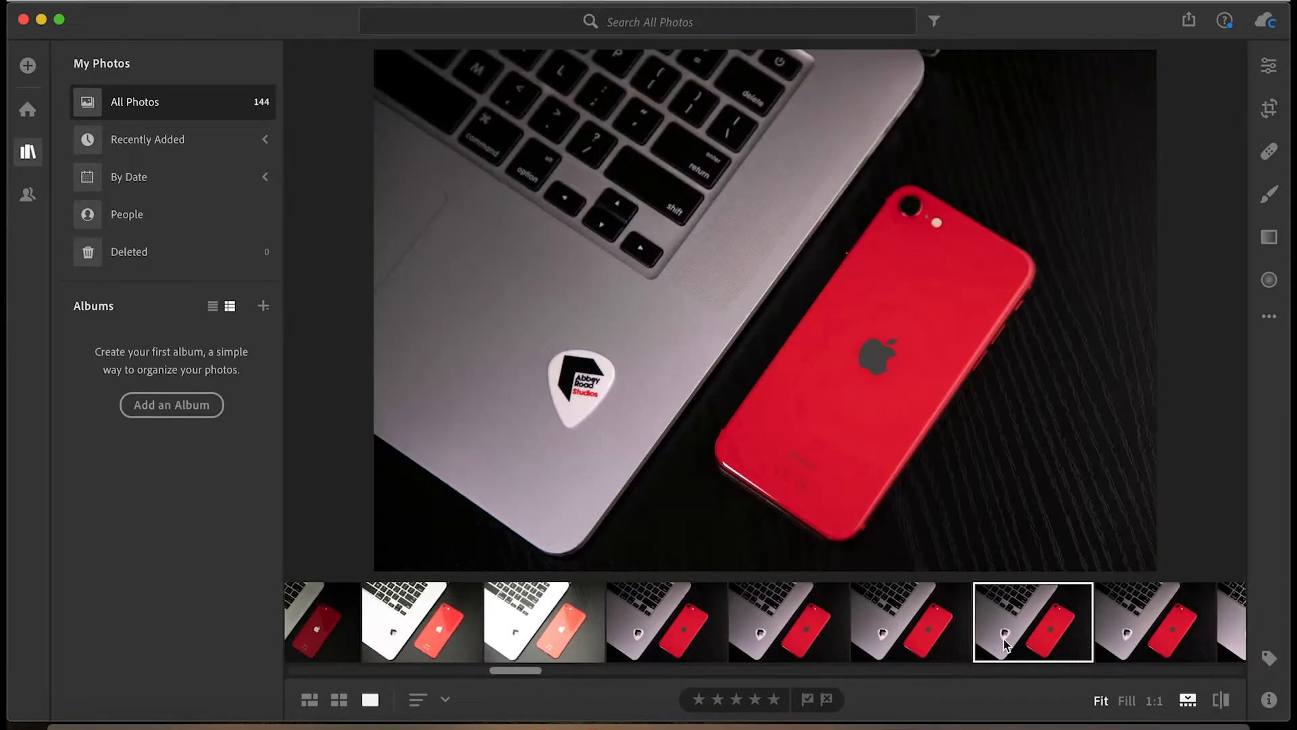
pyautogui.click(598, 400)
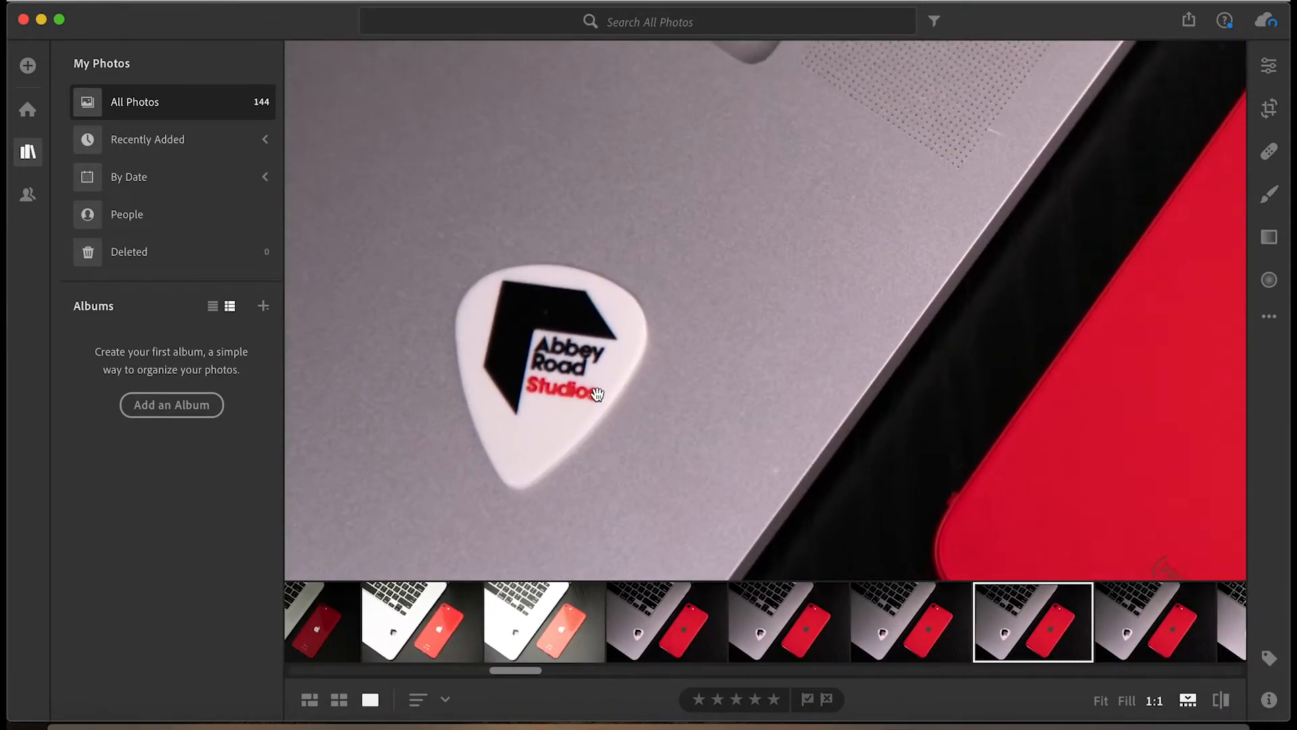
pyautogui.click(553, 382)
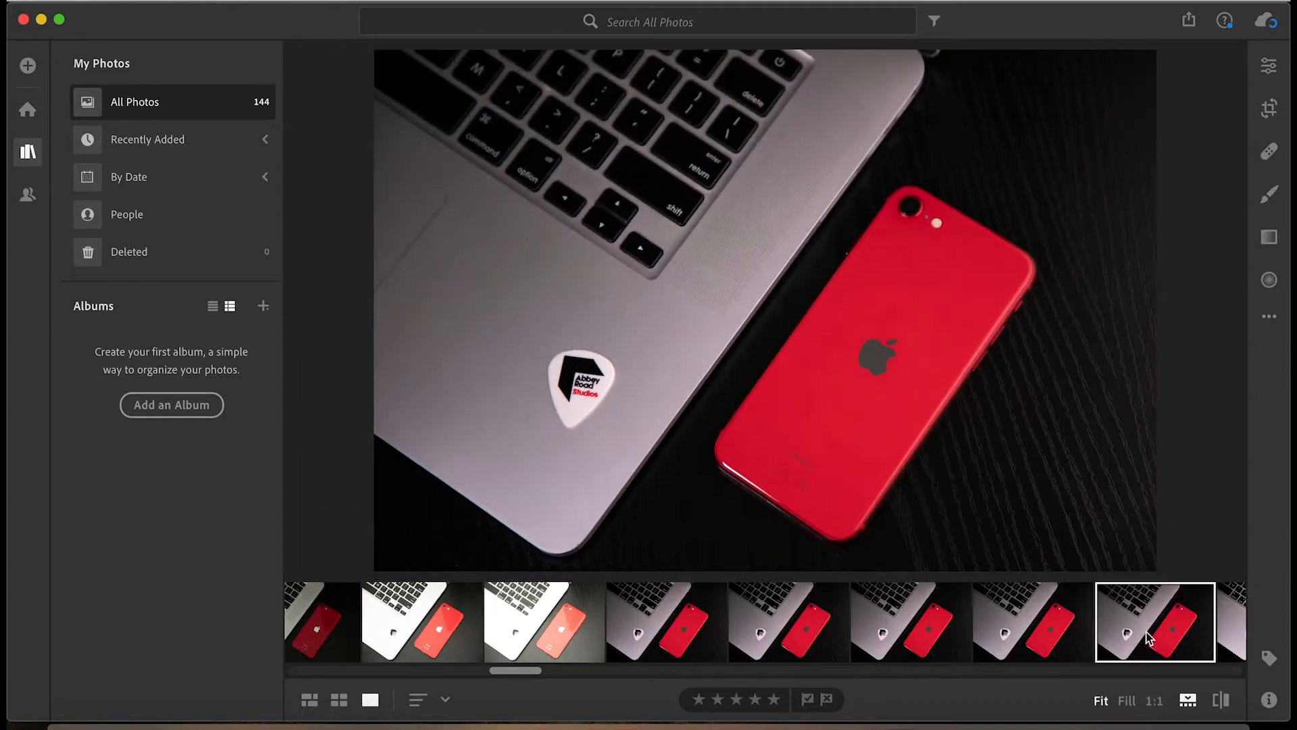
pyautogui.click(566, 362)
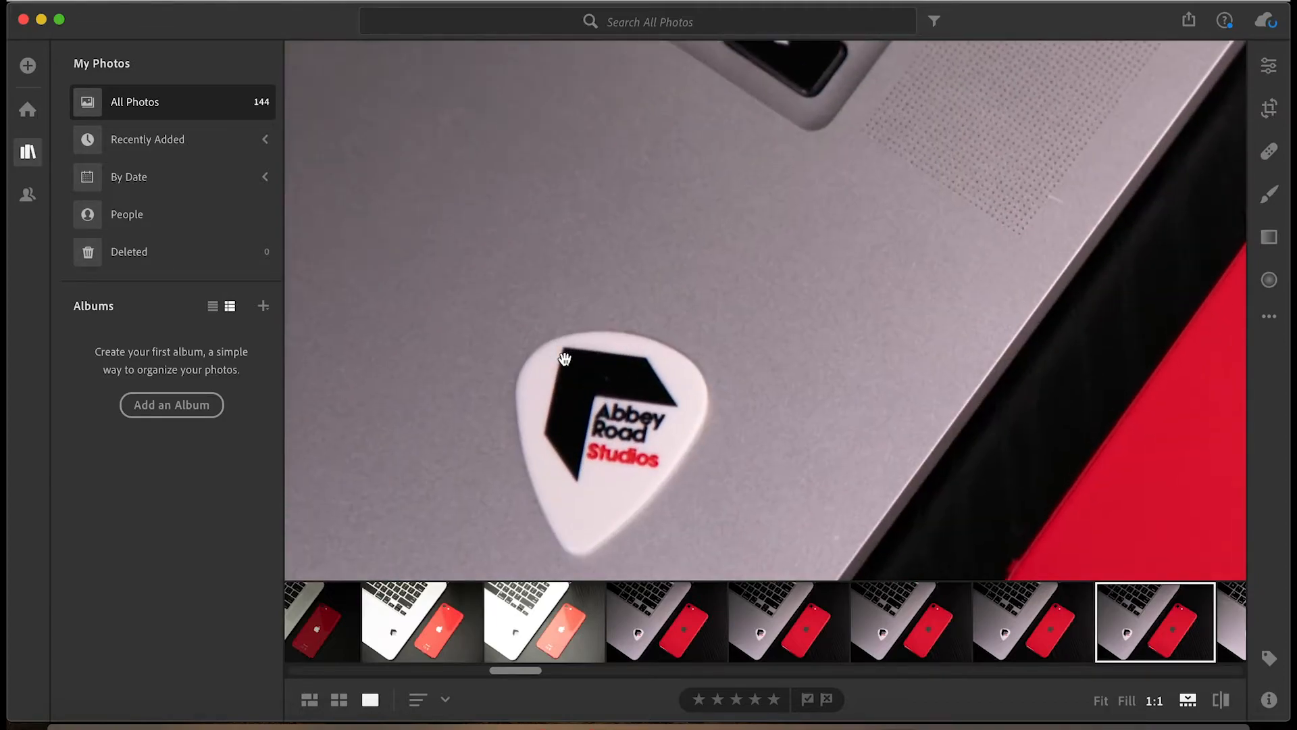
pyautogui.click(565, 365)
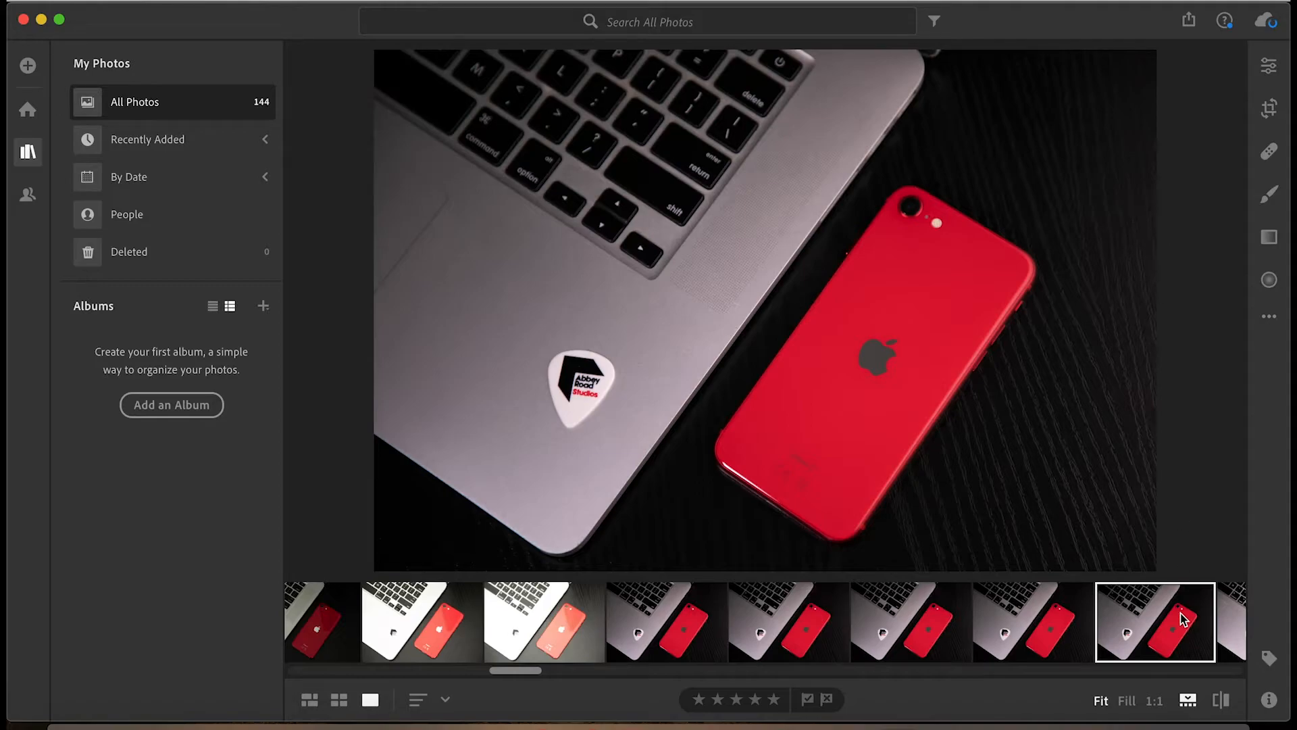
# Adjust the photo's light: Exposure +0.17, Contrast +48, Highlights -35, Shadows -75, Whites -14 and Blacks +52.
pyautogui.click(1269, 66)
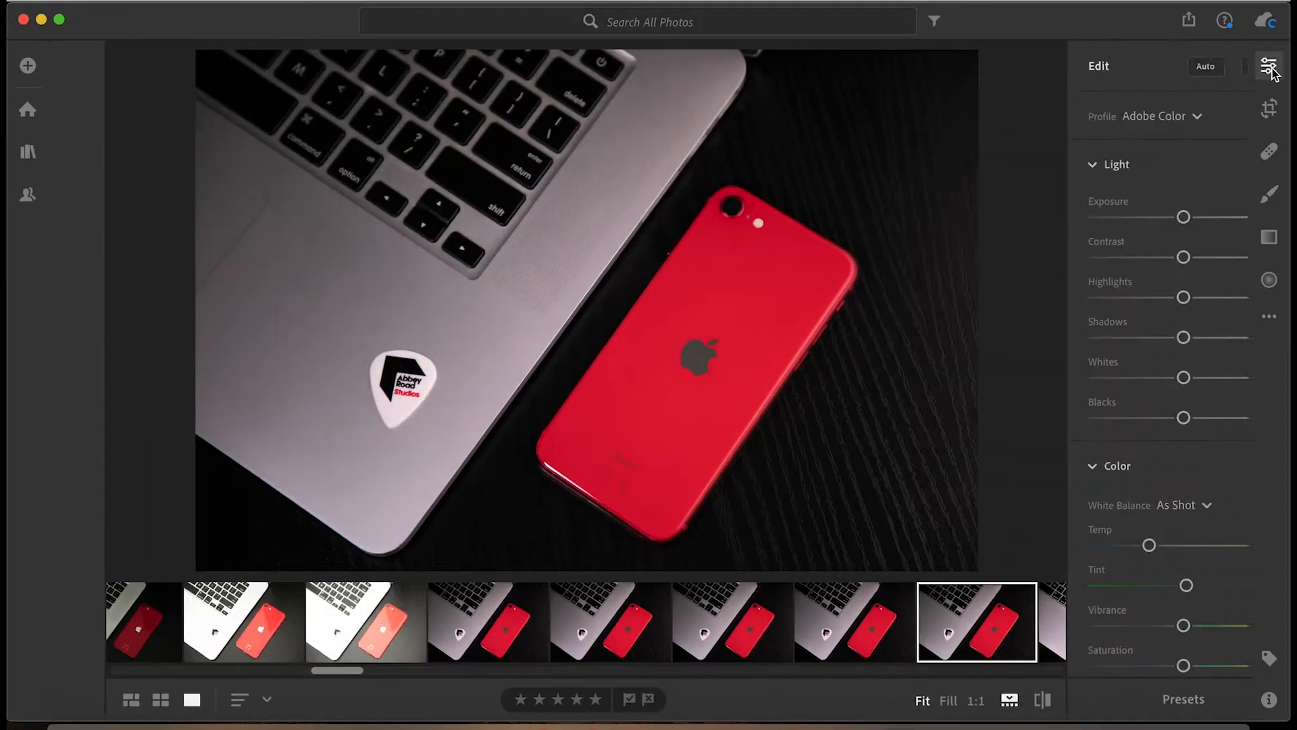
pyautogui.moveTo(1131, 217); pyautogui.dragTo(1133, 217)
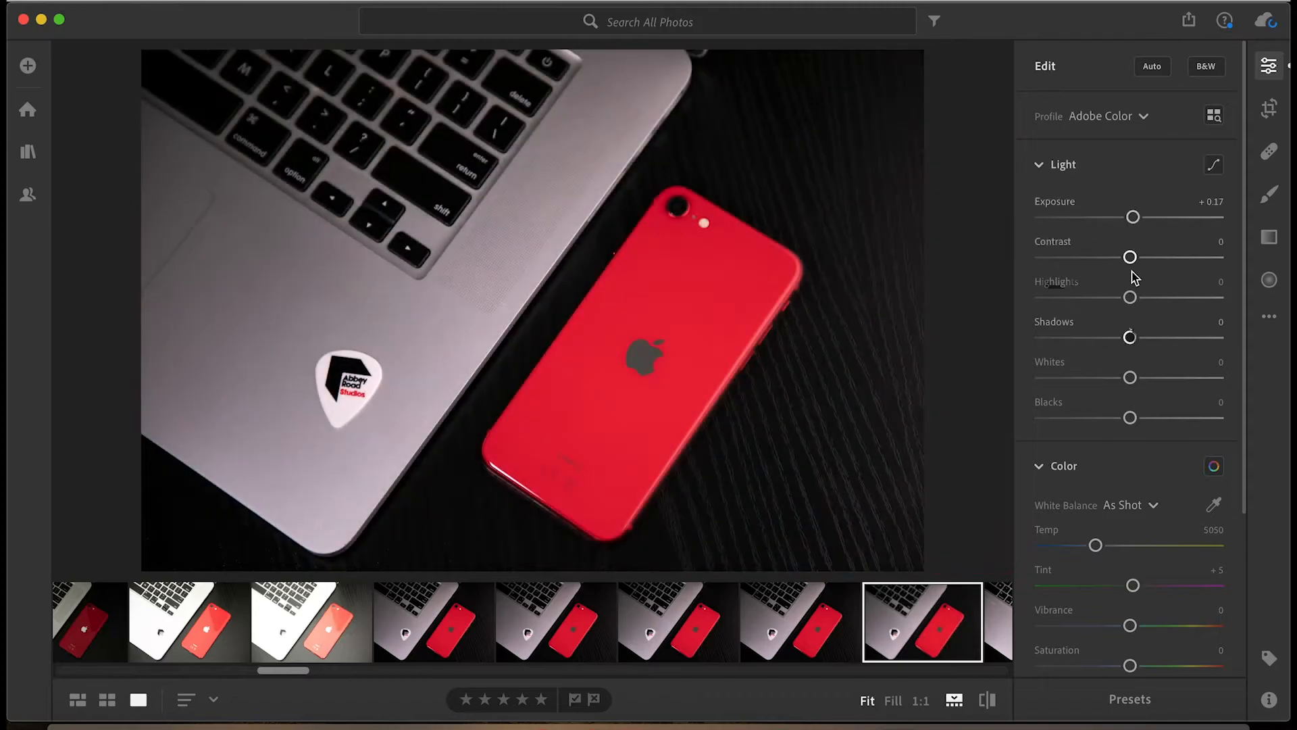
pyautogui.moveTo(1131, 297); pyautogui.dragTo(1041, 337)
pyautogui.moveTo(1130, 377); pyautogui.dragTo(1116, 377)
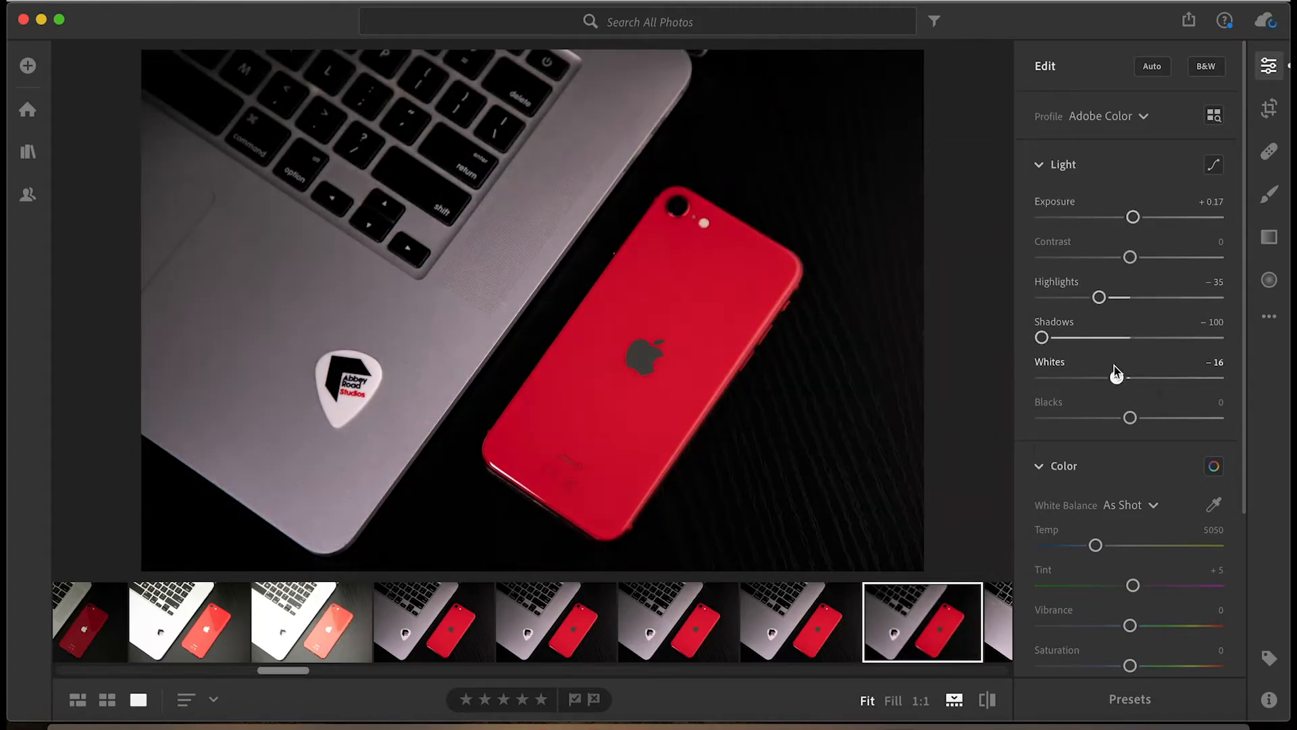
pyautogui.moveTo(1130, 257); pyautogui.dragTo(1172, 257)
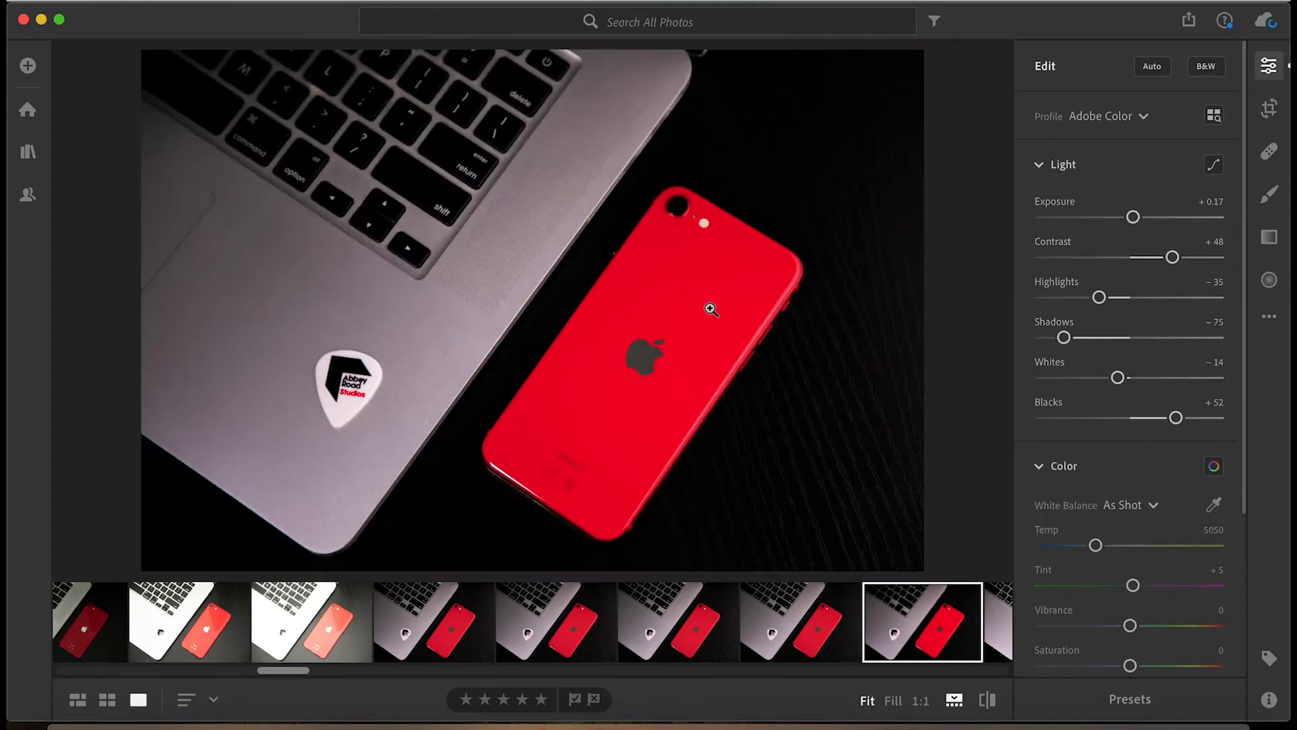
# Cool the white balance to a temperature of 4575 and set Texture to +13 and Clarity to +22.
pyautogui.click(1152, 506)
pyautogui.scroll(-3, 1054, 487)
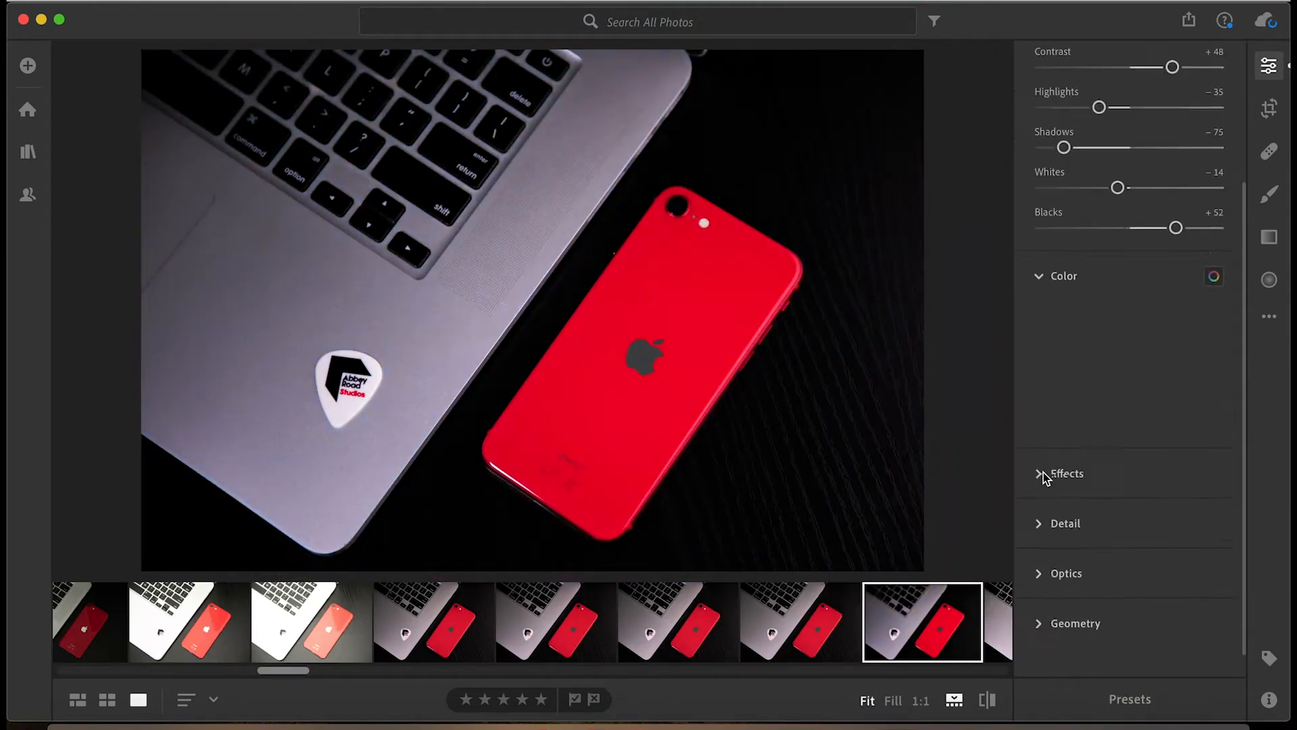
pyautogui.moveTo(1140, 382); pyautogui.dragTo(1156, 388)
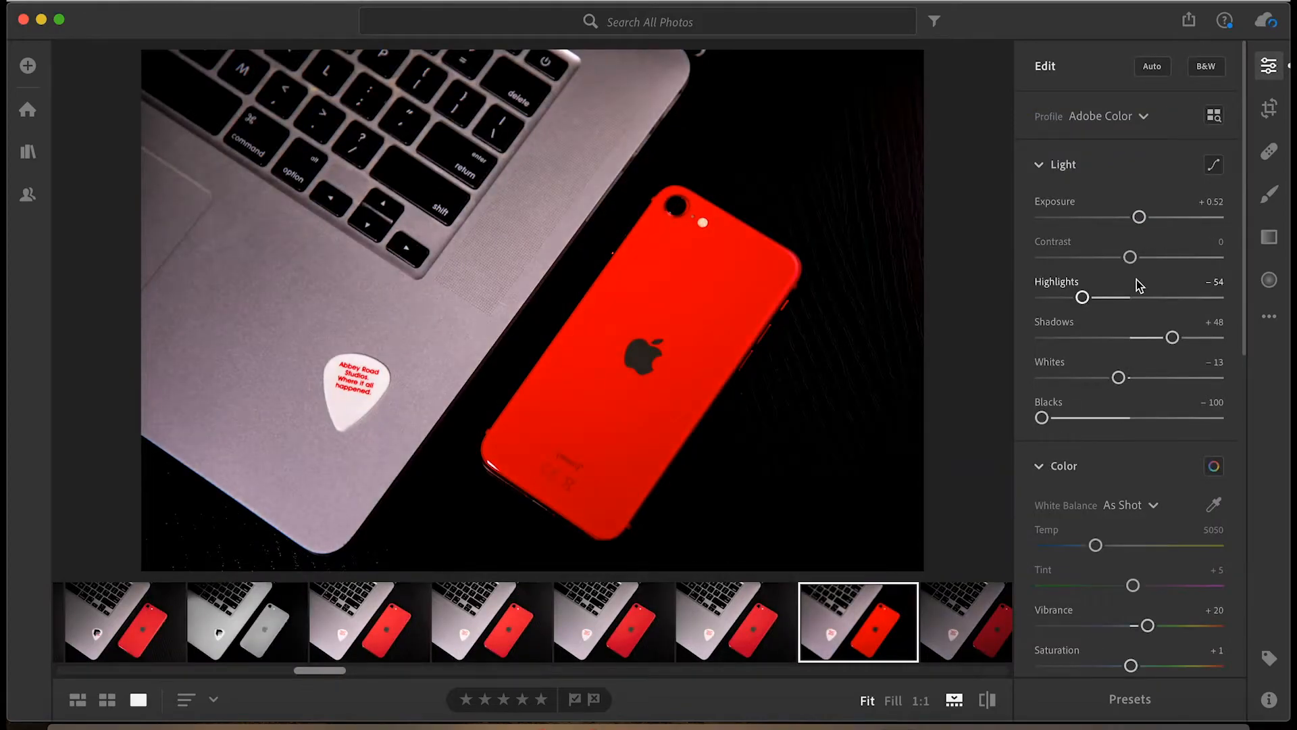
# Readjust the Texture, lower Clarity to -71 on the "Where it all happened" pick shot and try the photo in black and white.
pyautogui.moveTo(1172, 338); pyautogui.dragTo(1152, 339)
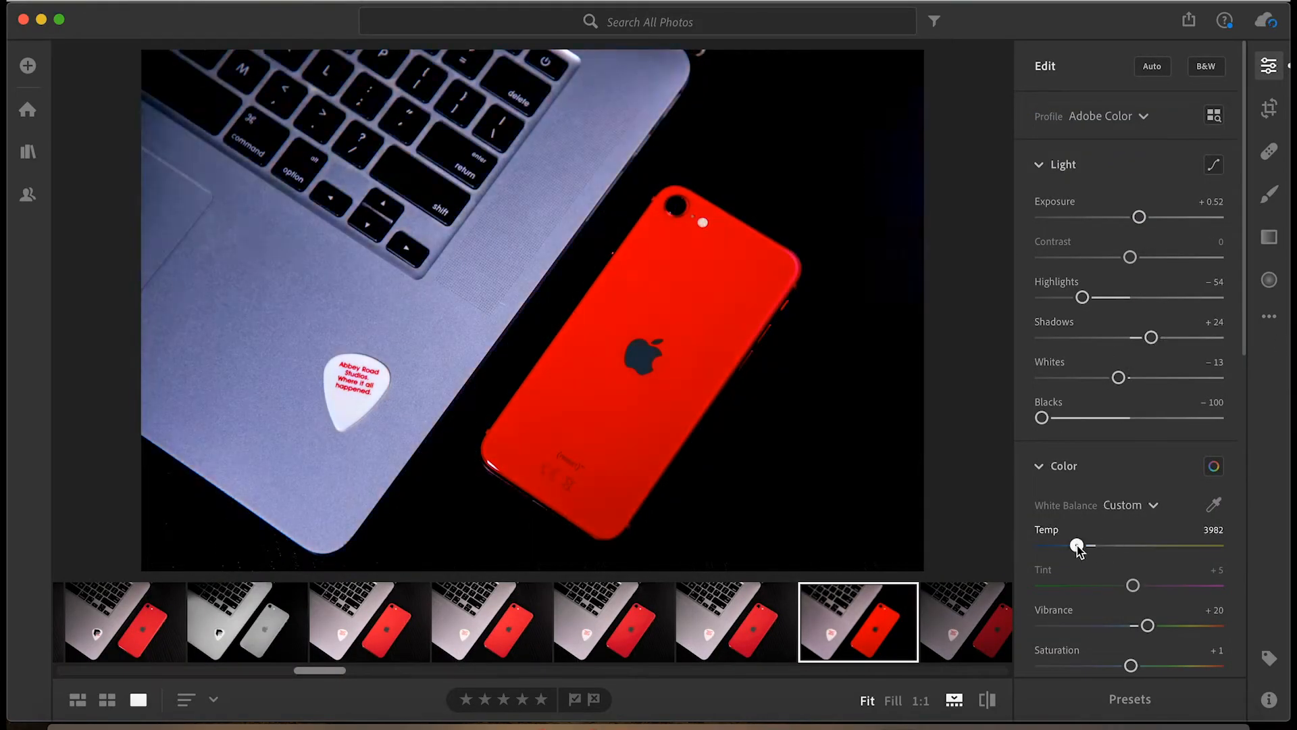
pyautogui.moveTo(1130, 481); pyautogui.dragTo(1061, 481)
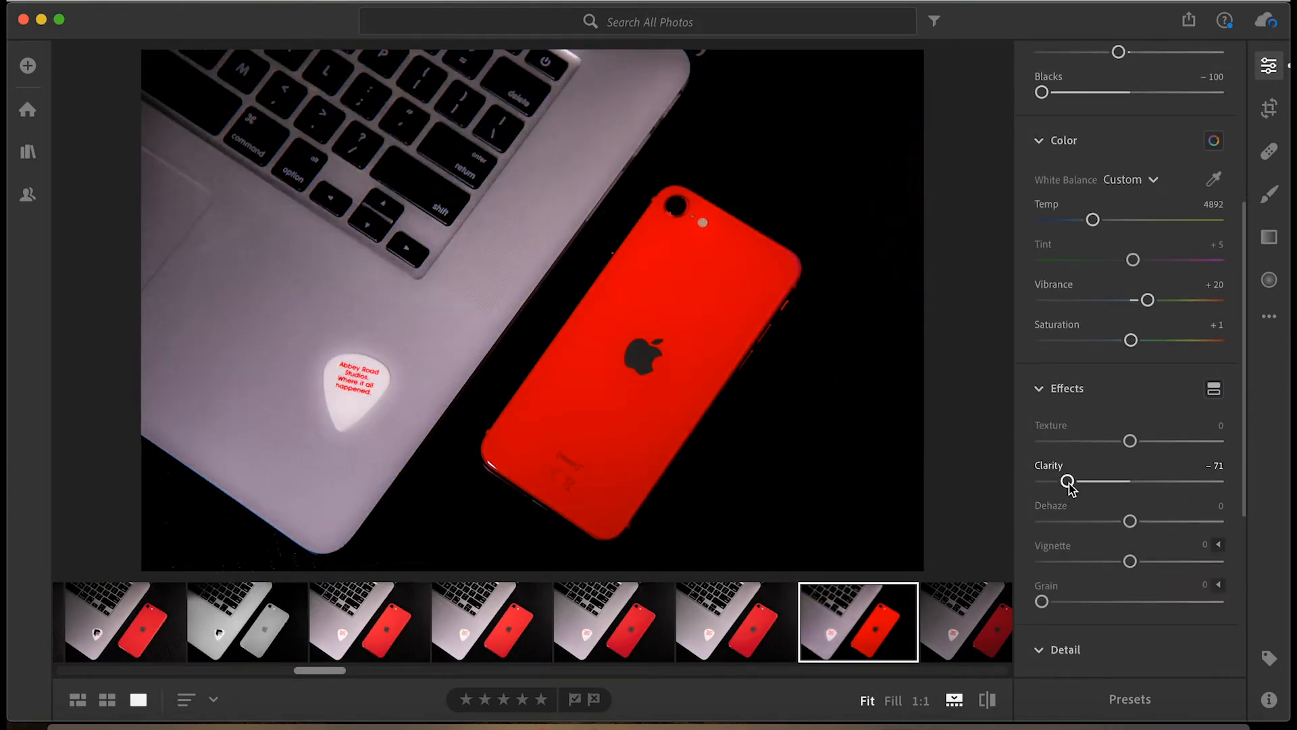
pyautogui.scroll(5, 1139, 208)
pyautogui.click(1208, 66)
pyautogui.click(1208, 66)
pyautogui.scroll(-2, 1142, 483)
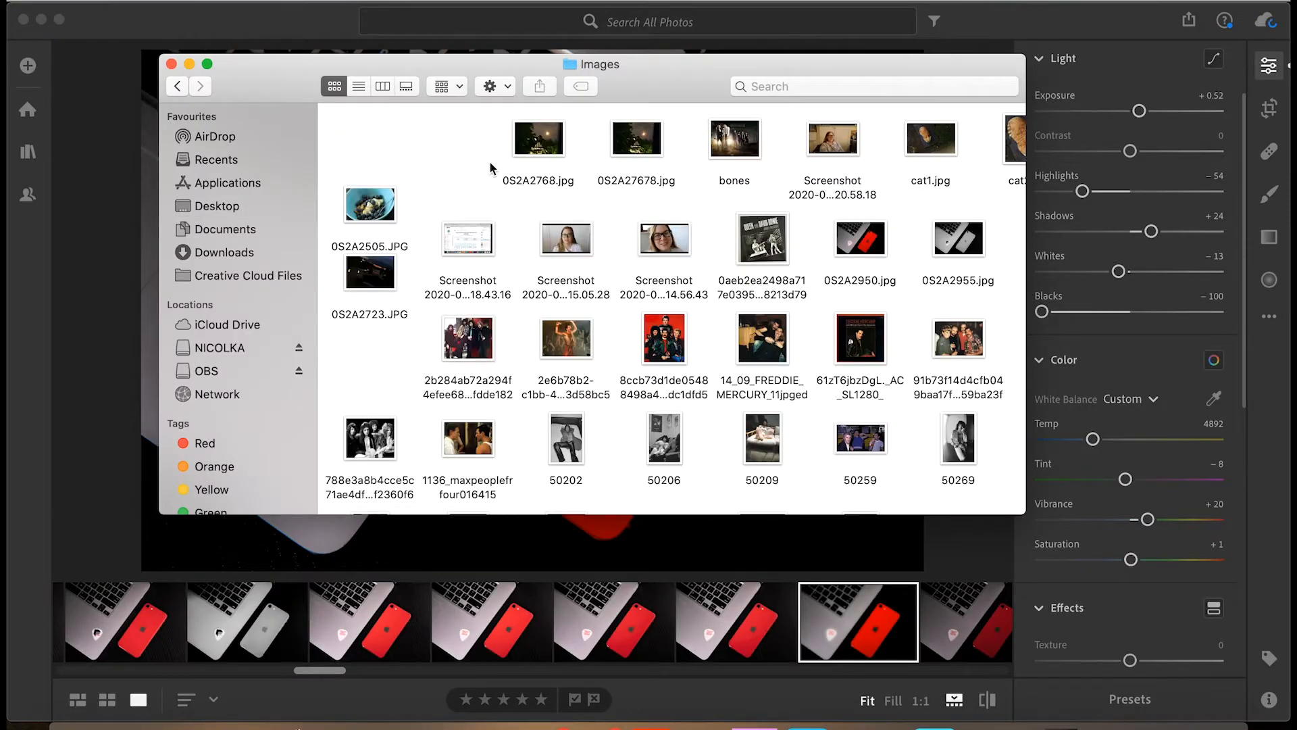
# Show the file information of the exported 0S2A2950.jpg in the Images folder and expand its additional details.
pyautogui.click(860, 243)
pyautogui.press('super+i')
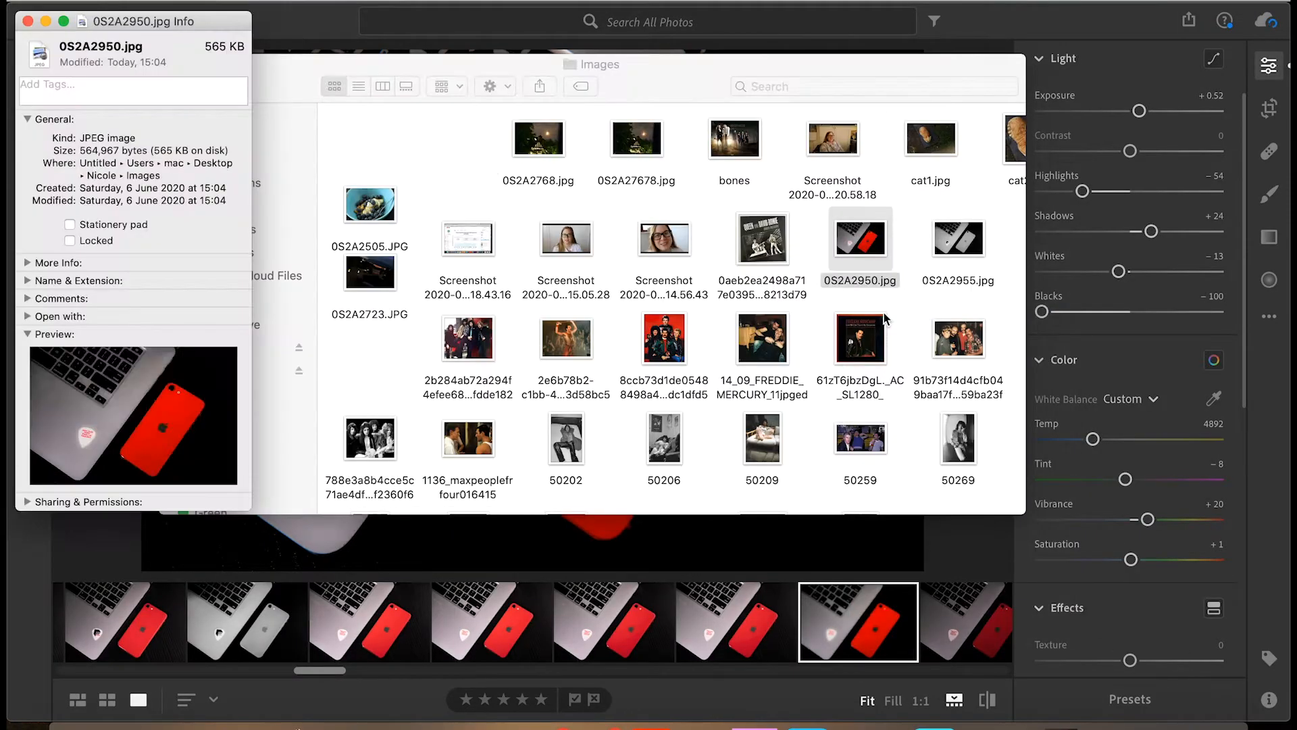
pyautogui.click(27, 262)
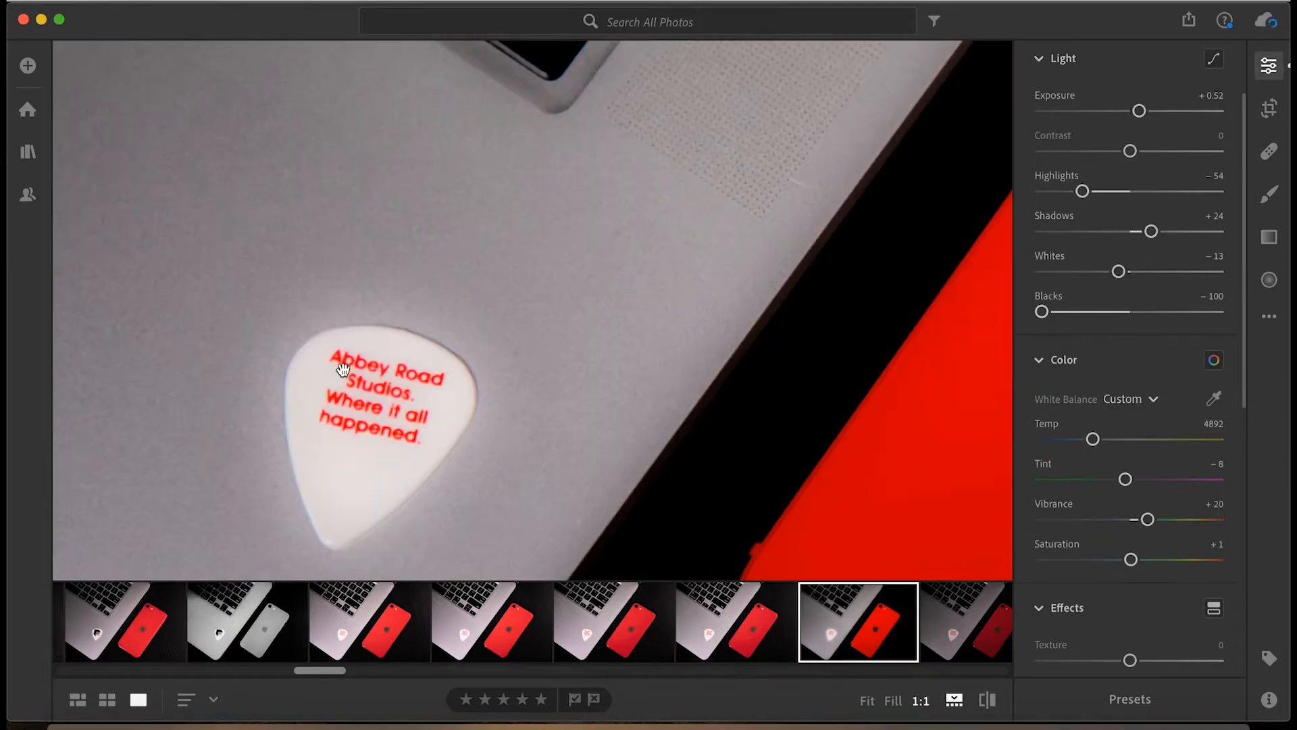
# Convert the pick shot to black and white, raise Contrast to its maximum and readjust Exposure, Highlights, Shadows and Blacks.
pyautogui.click(1207, 66)
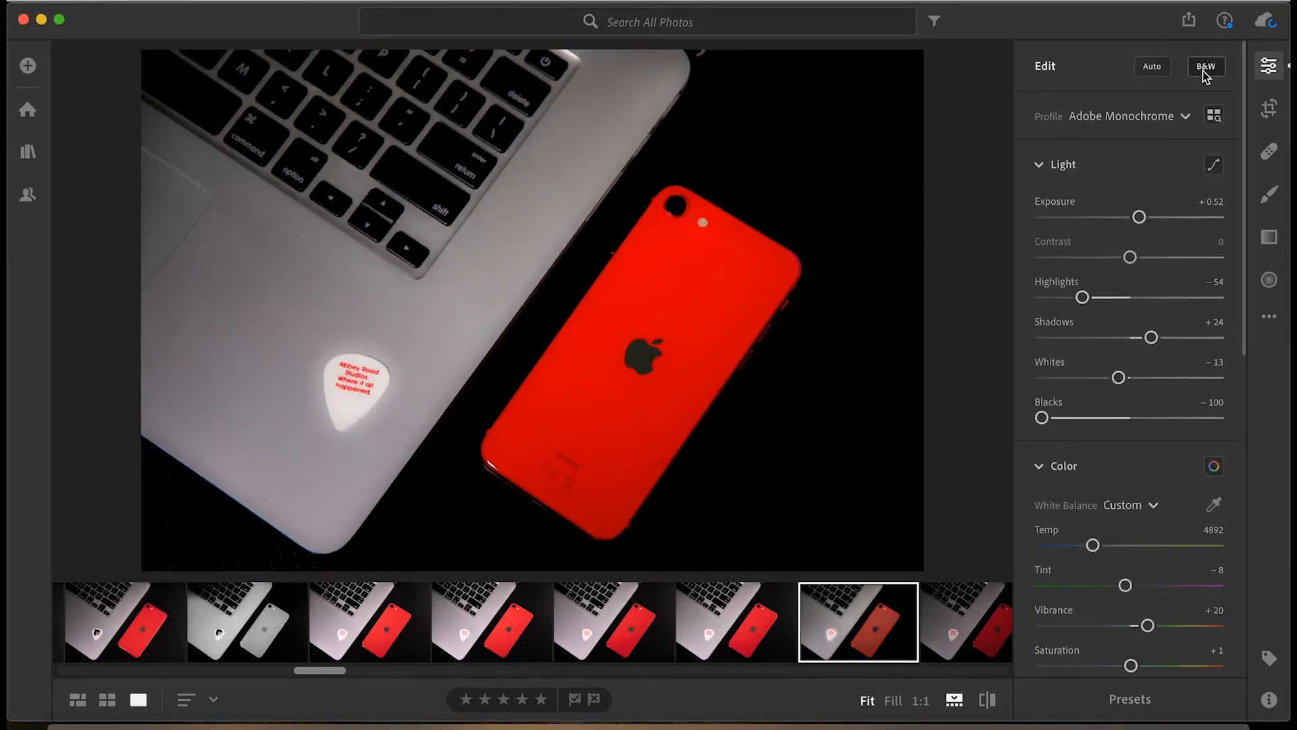
pyautogui.moveTo(1130, 256); pyautogui.dragTo(1218, 256)
pyautogui.moveTo(1139, 217); pyautogui.dragTo(1145, 217)
pyautogui.moveTo(1082, 297); pyautogui.dragTo(1103, 297)
pyautogui.moveTo(1151, 337); pyautogui.dragTo(1097, 378)
pyautogui.moveTo(1042, 417)
pyautogui.mouseDown()
pyautogui.moveTo(1132, 417)
pyautogui.moveTo(1065, 417)
pyautogui.mouseUp()
pyautogui.moveTo(1146, 217); pyautogui.dragTo(1145, 217)
pyautogui.scroll(-6, 1122, 457)
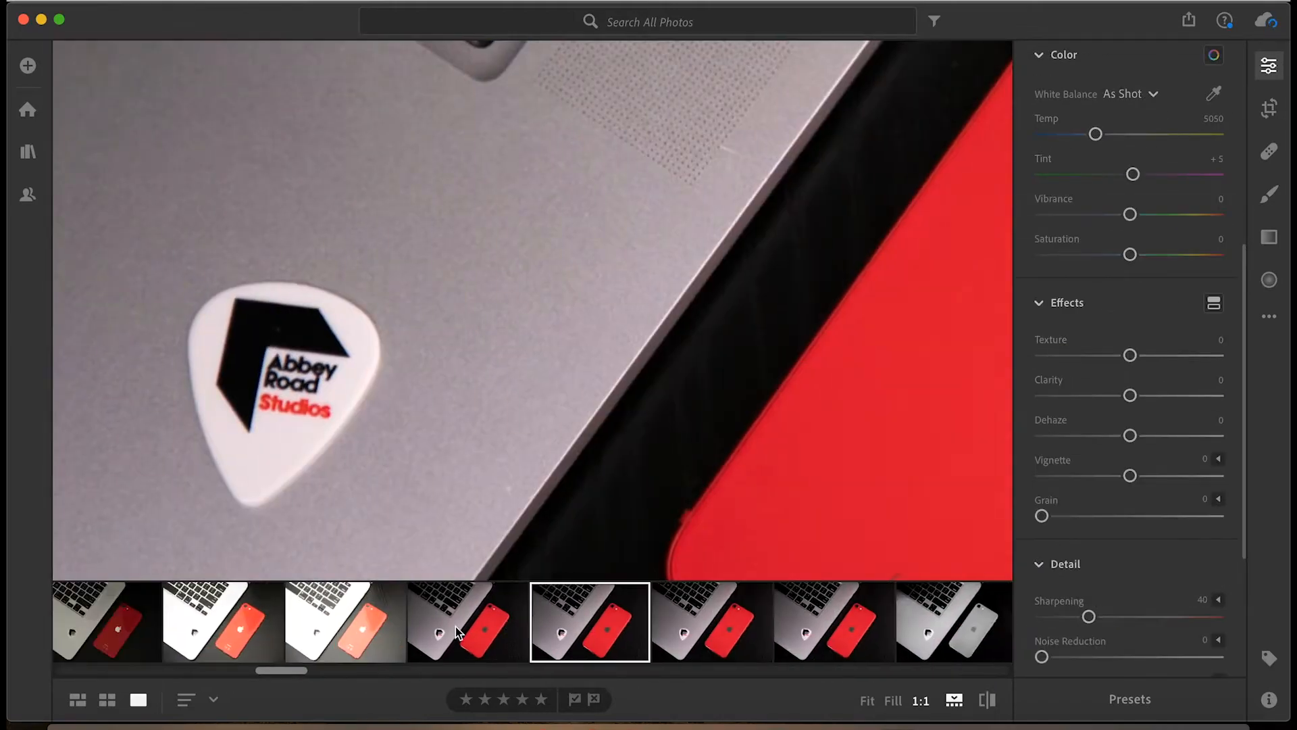
# Look through further laptop-and-phone shots at 1:1, comparing the sharpness of the guitar picks to find the next photo to edit.
pyautogui.click(456, 626)
pyautogui.hscroll(-5, 455, 627)
pyautogui.click(442, 622)
pyautogui.hscroll(-6, 406, 625)
pyautogui.click(342, 627)
pyautogui.hscroll(7, 342, 627)
pyautogui.click(406, 629)
pyautogui.click(553, 634)
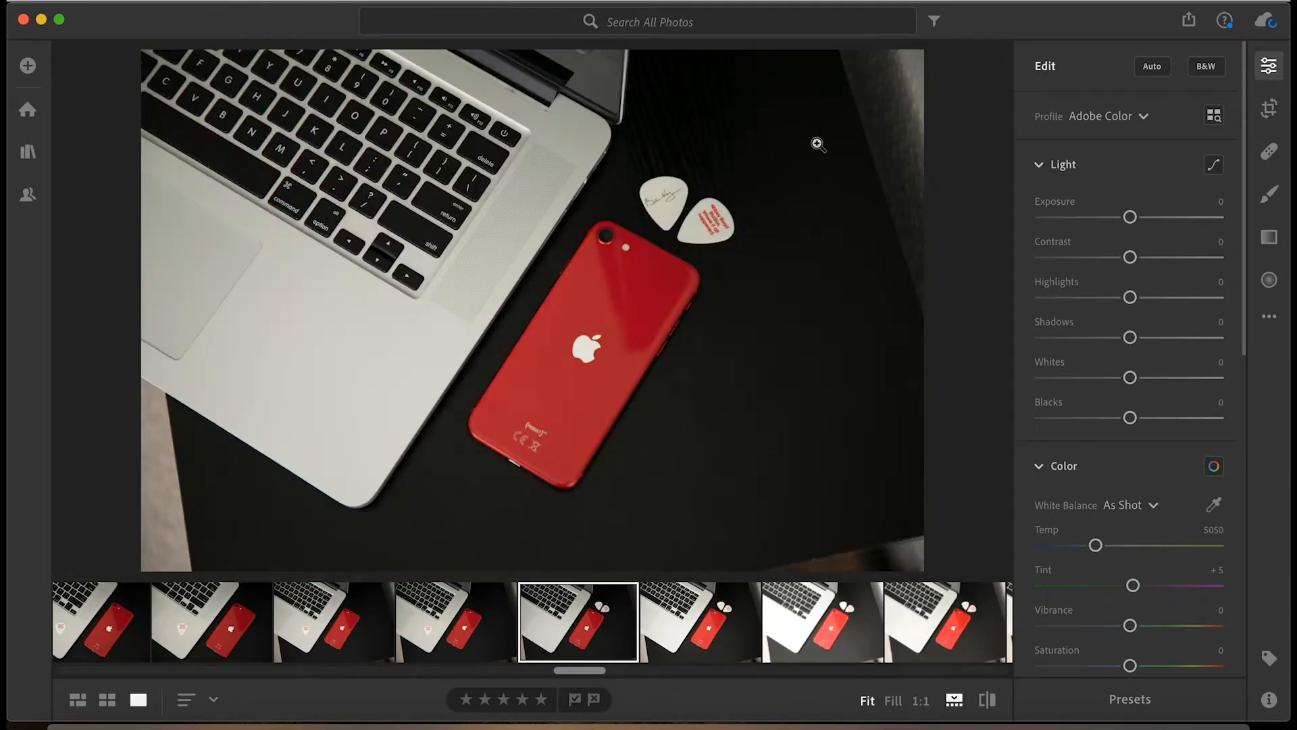
# Crop the sides of the two-pick photo, convert it to black and white and set Contrast to +50.
pyautogui.press('c')
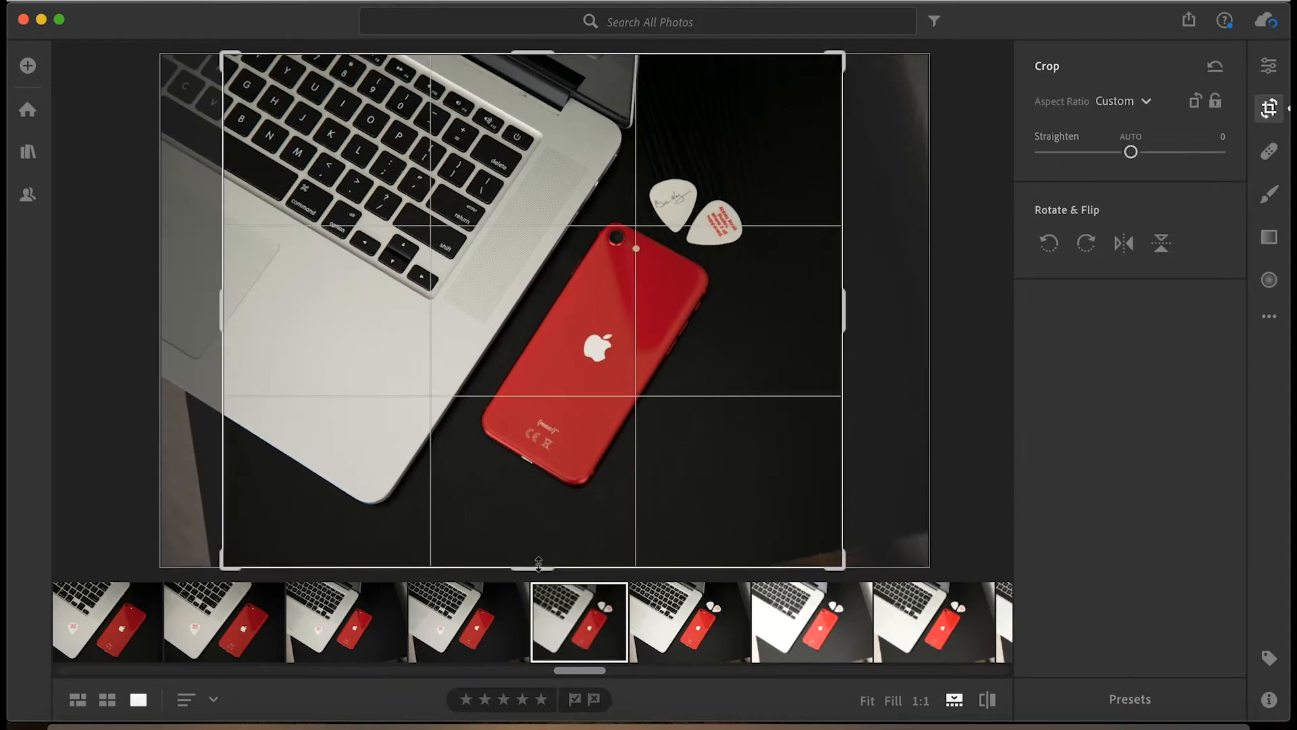
pyautogui.click(1207, 68)
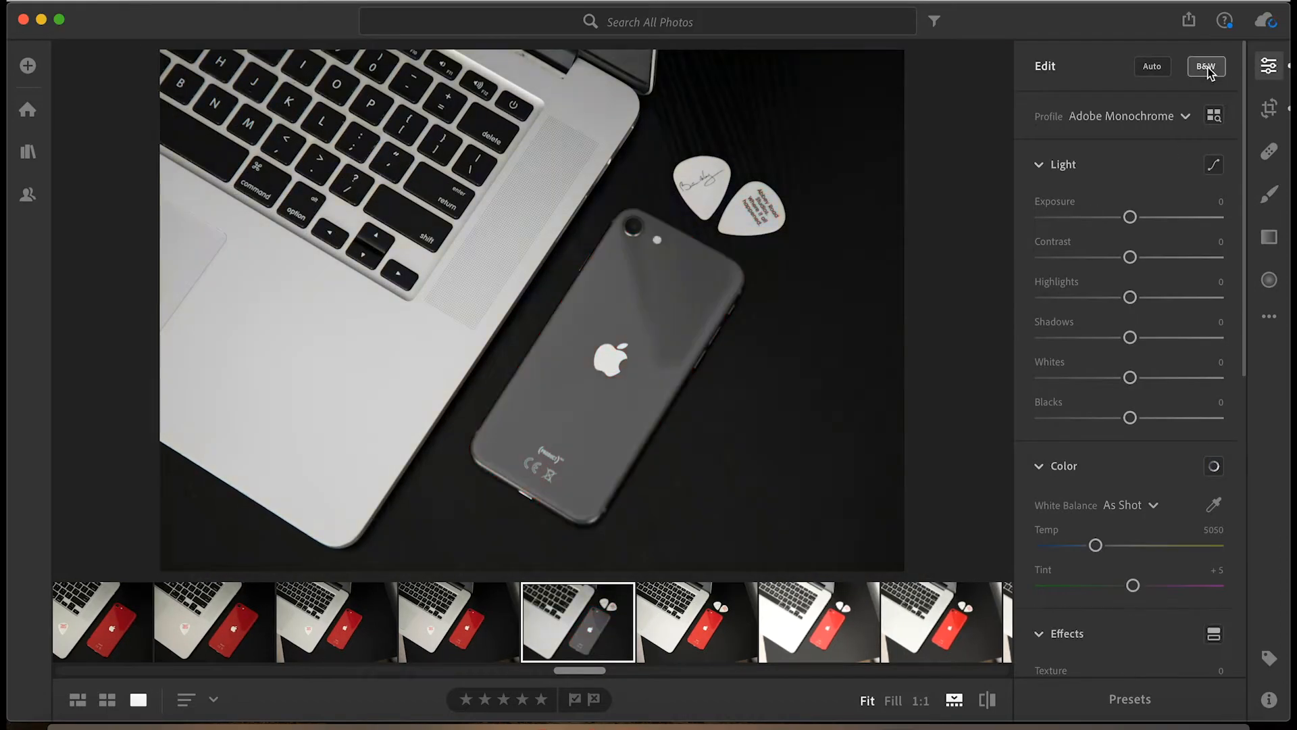
pyautogui.moveTo(1129, 257); pyautogui.dragTo(1175, 257)
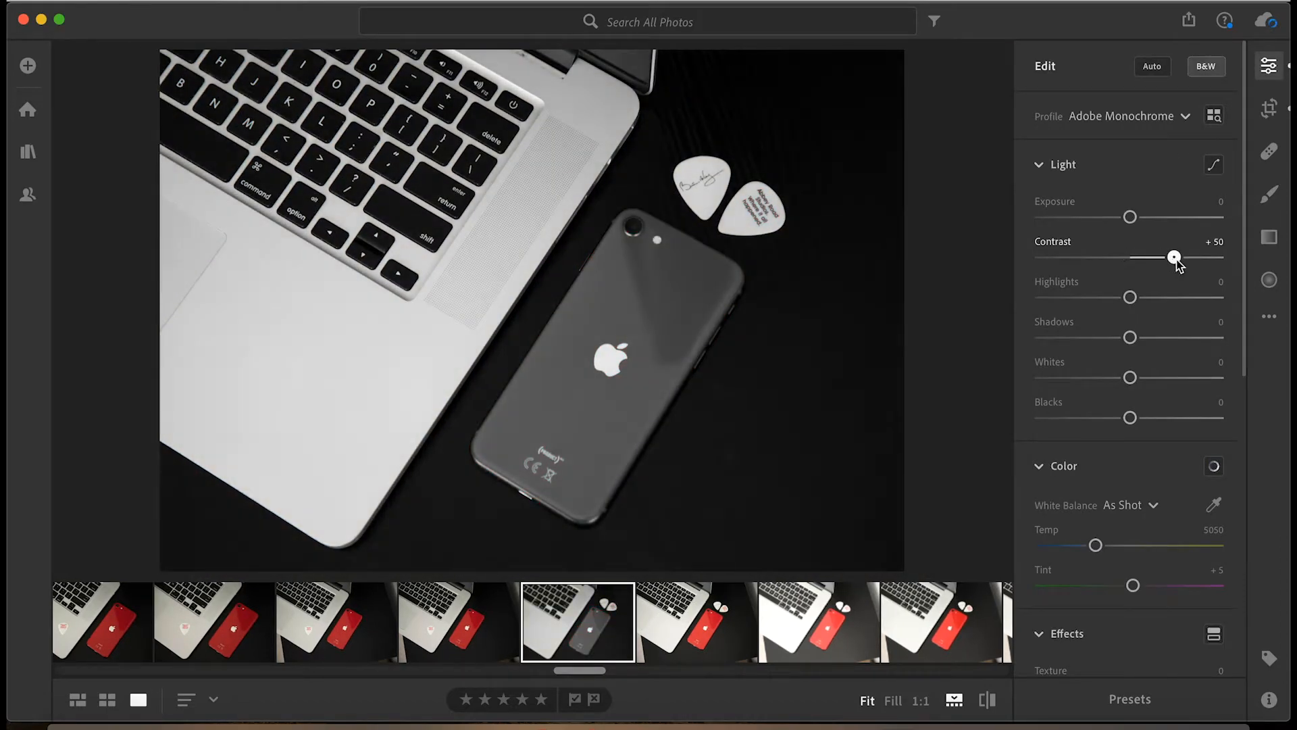
# Set Sharpening to 150, strengthen the effects and Contrast to +76, and open the photo's export settings.
pyautogui.scroll(-6, 1115, 405)
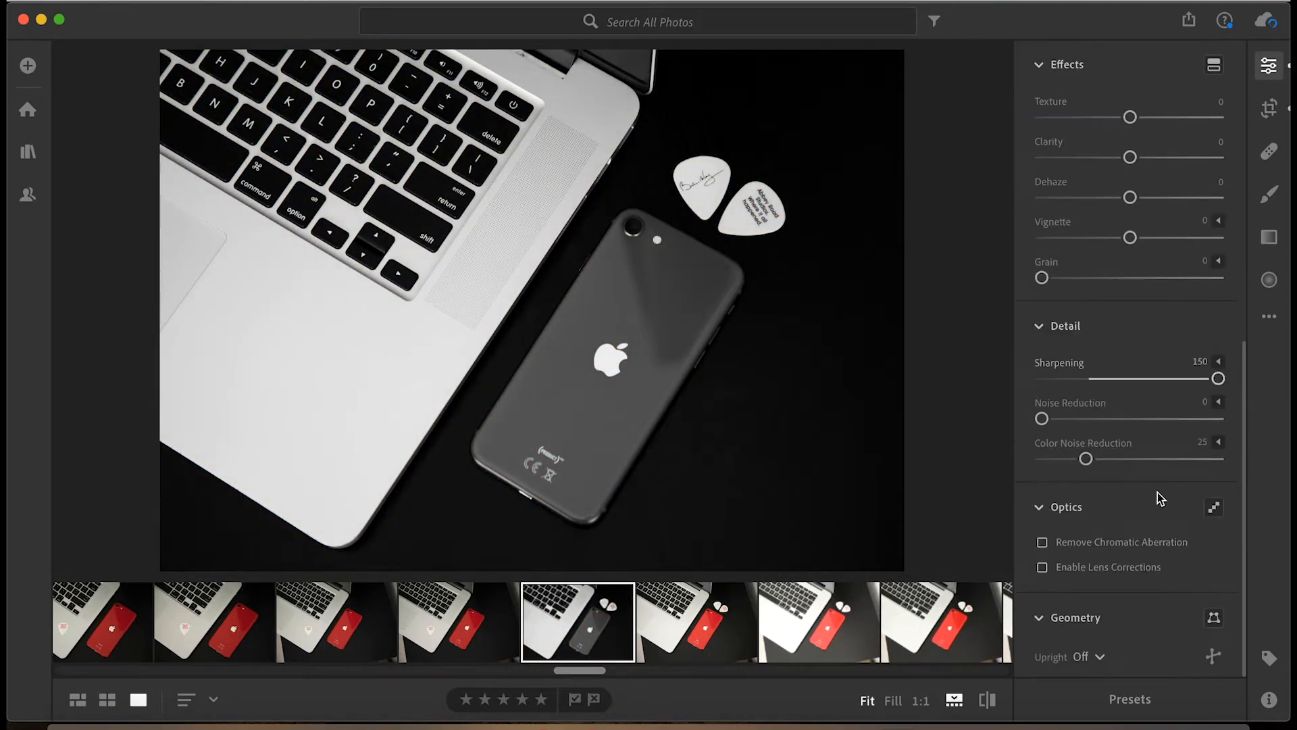
pyautogui.scroll(3, 1160, 499)
pyautogui.moveTo(1130, 351); pyautogui.dragTo(1175, 352)
pyautogui.scroll(5, 1154, 446)
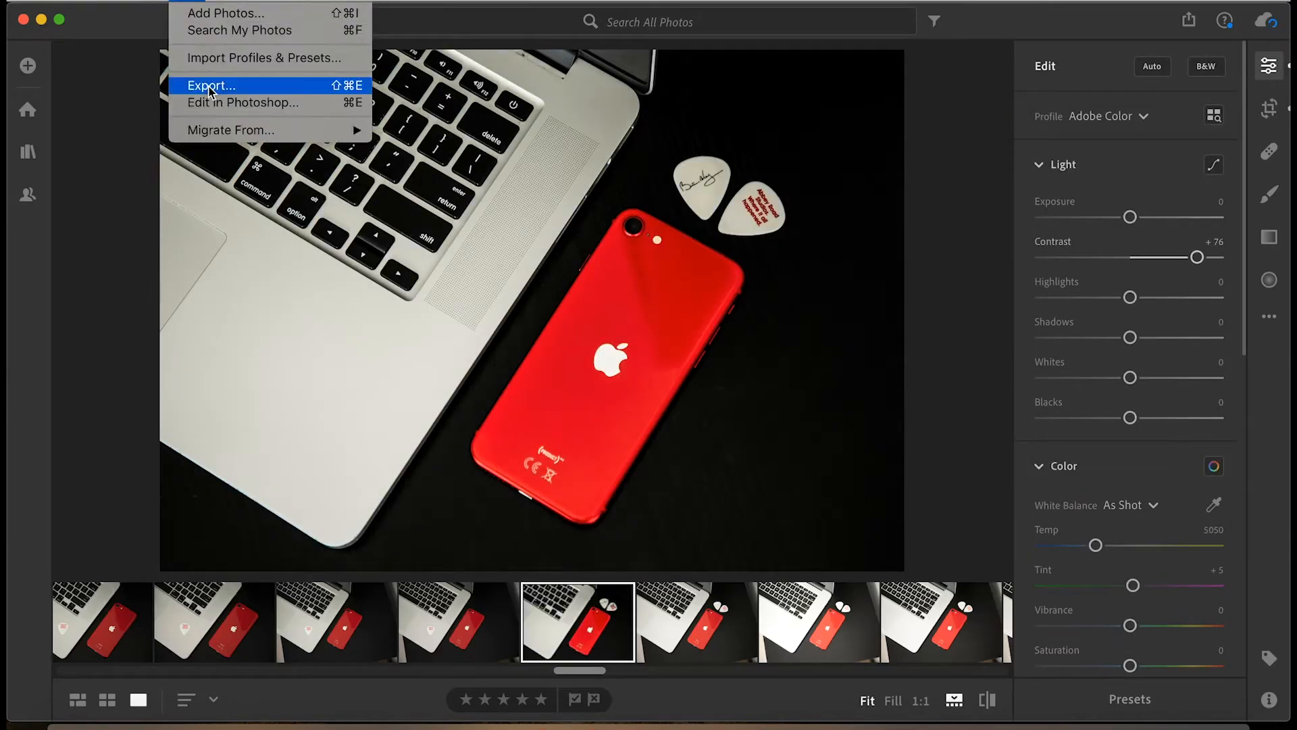
pyautogui.click(275, 84)
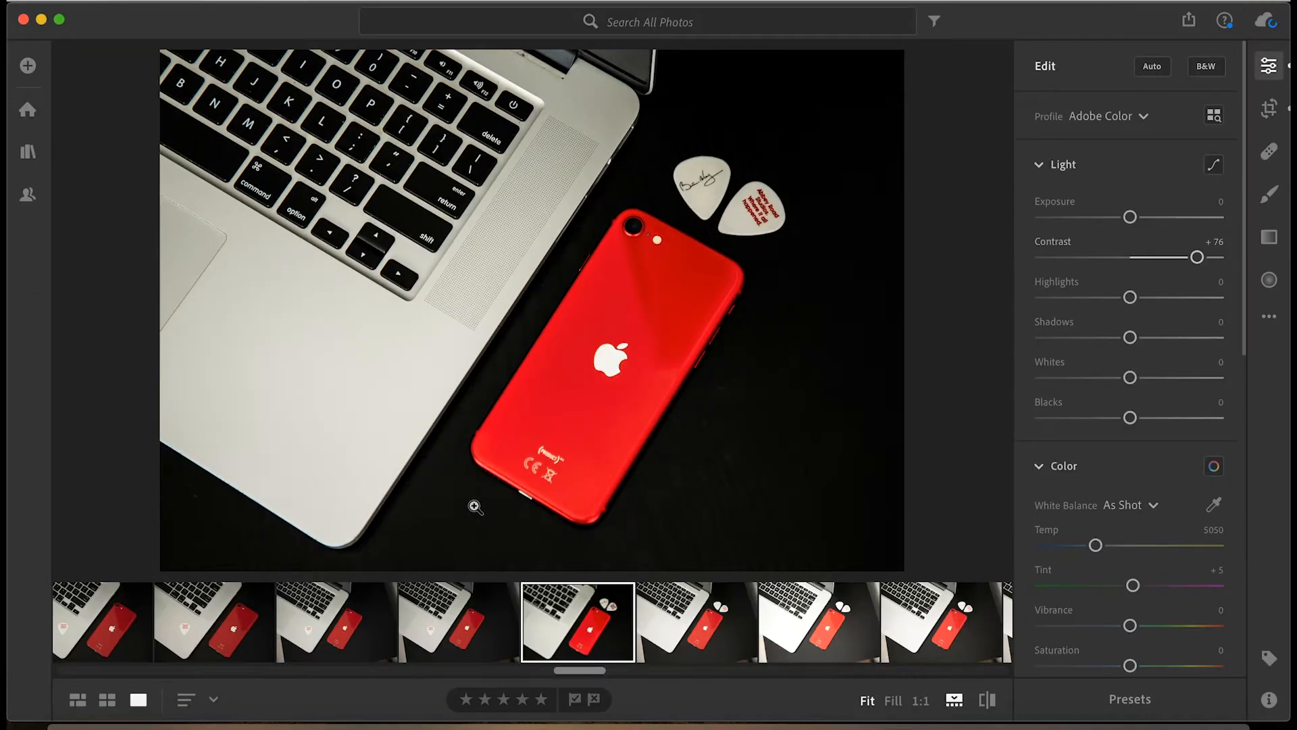
# Look through the later shots and open one of the photos with four guitar picks beside the red phone.
pyautogui.hscroll(8, 786, 624)
pyautogui.click(787, 624)
pyautogui.hscroll(20, 744, 619)
pyautogui.click(643, 608)
pyautogui.hscroll(12, 642, 608)
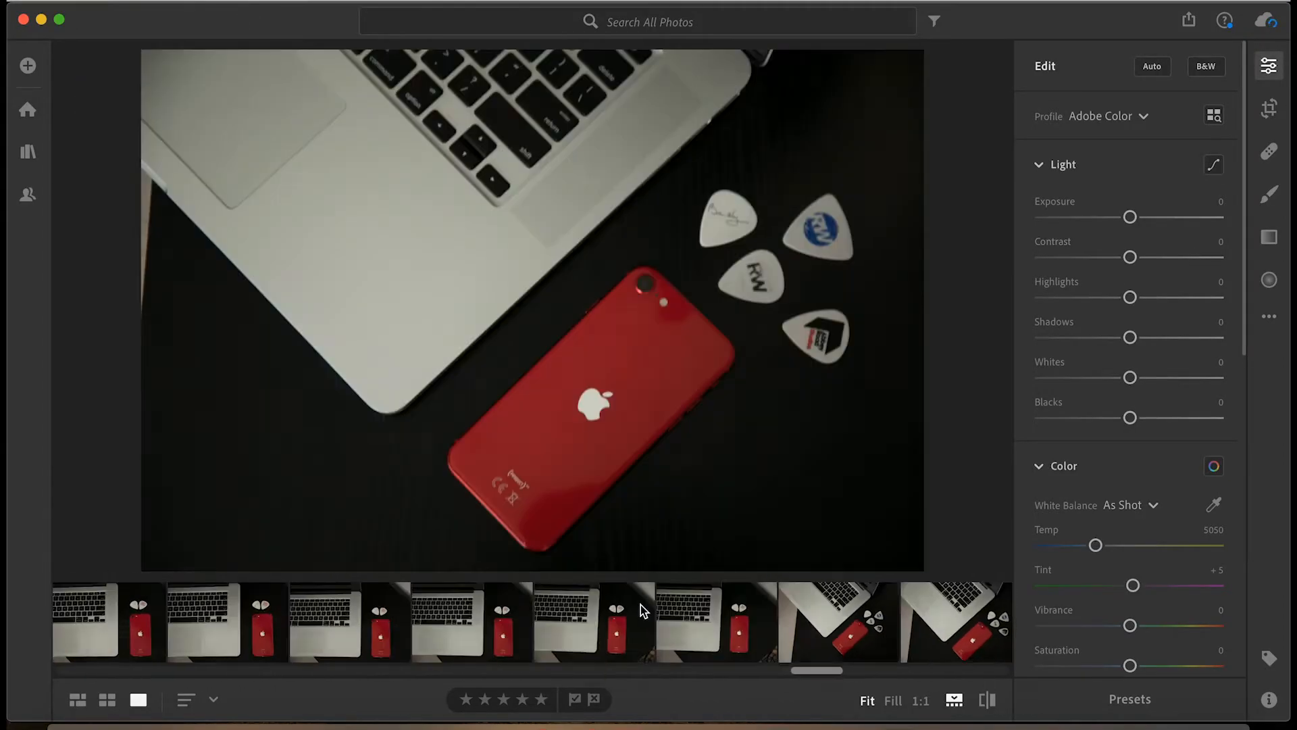
pyautogui.click(719, 626)
pyautogui.click(600, 621)
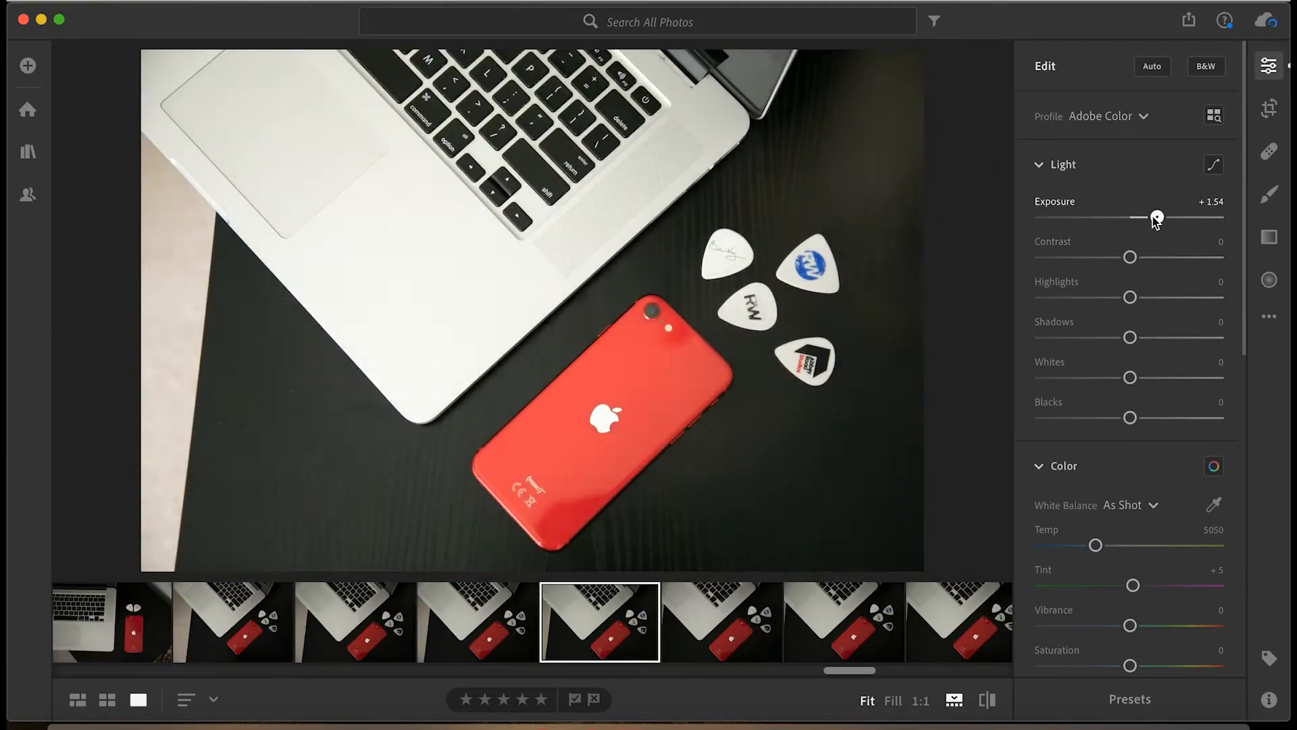
# Convert the four-pick photo to black and white with Exposure +1.86, Contrast +100, Highlights -100 and Shadows -91.
pyautogui.press('v')
pyautogui.moveTo(1130, 258); pyautogui.dragTo(1219, 258)
pyautogui.moveTo(1130, 338); pyautogui.dragTo(1049, 338)
pyautogui.moveTo(1130, 298); pyautogui.dragTo(1042, 298)
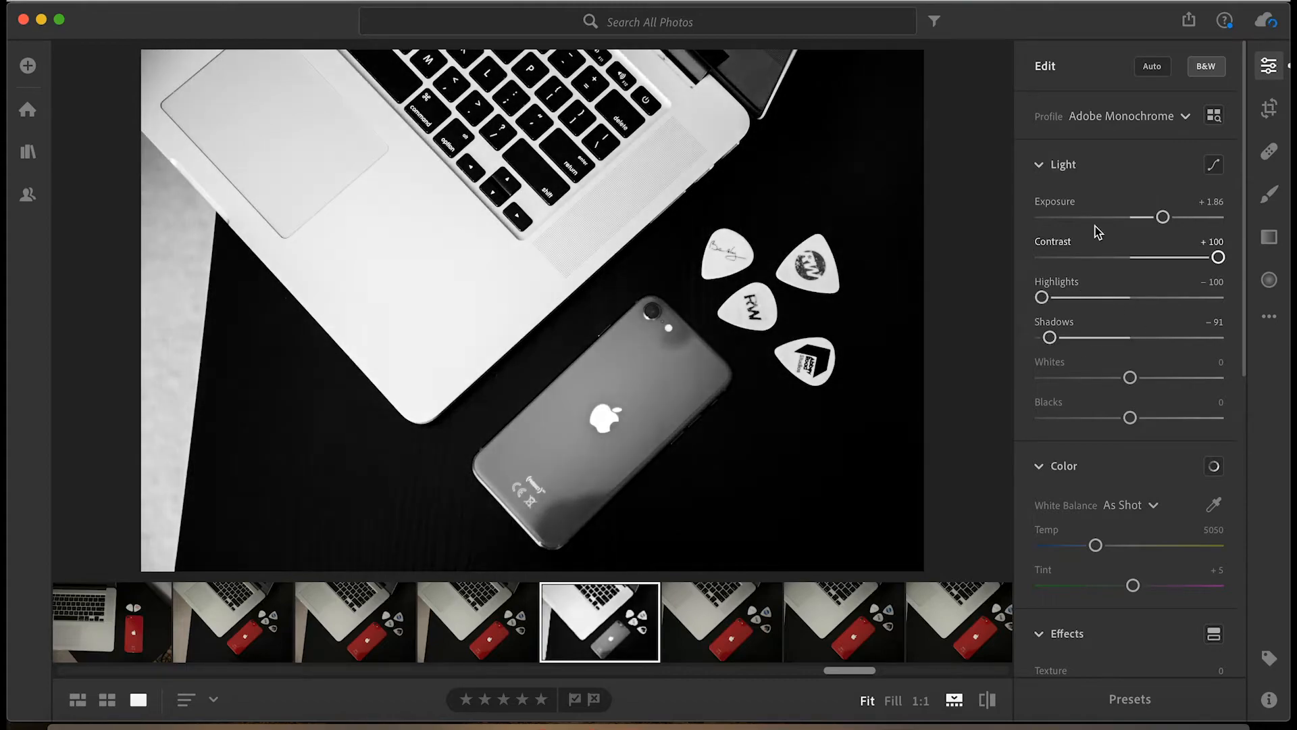
# Crop off the pale strip at the edge of the four-pick photo, strengthen its effects and export it.
pyautogui.click(1269, 109)
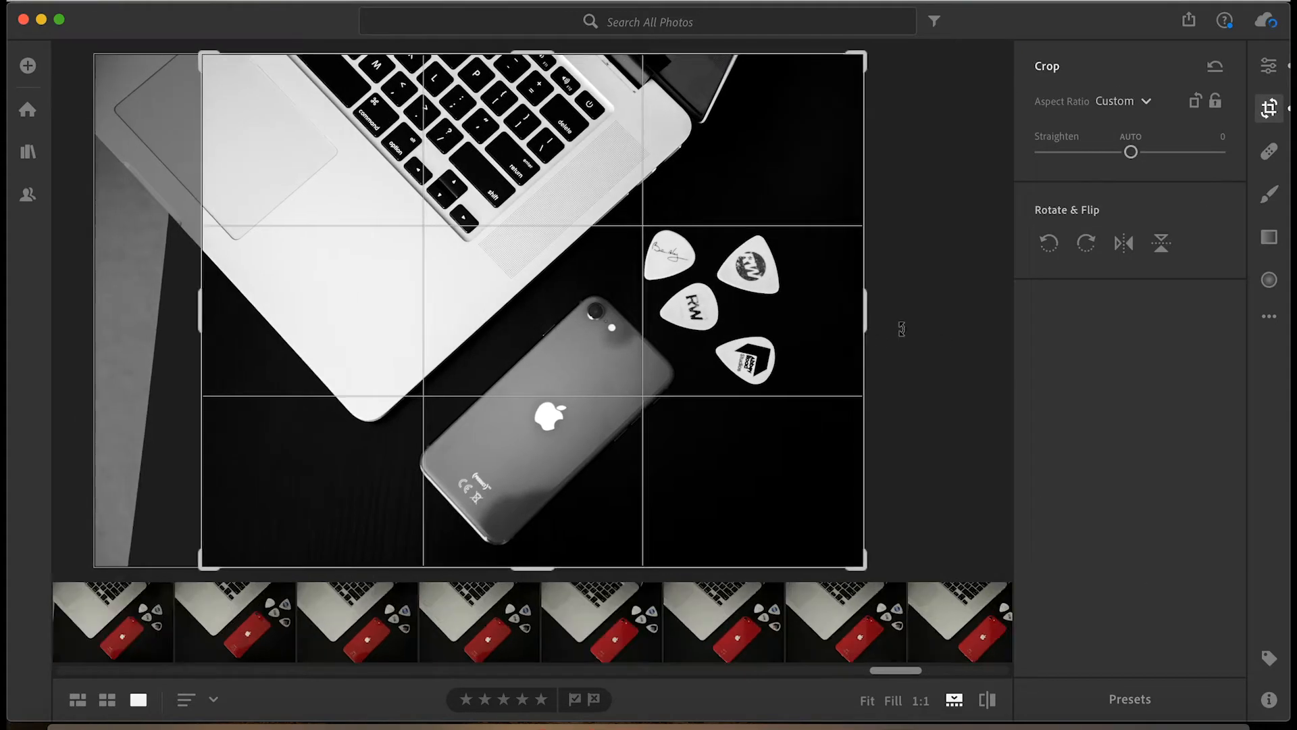
pyautogui.press('e')
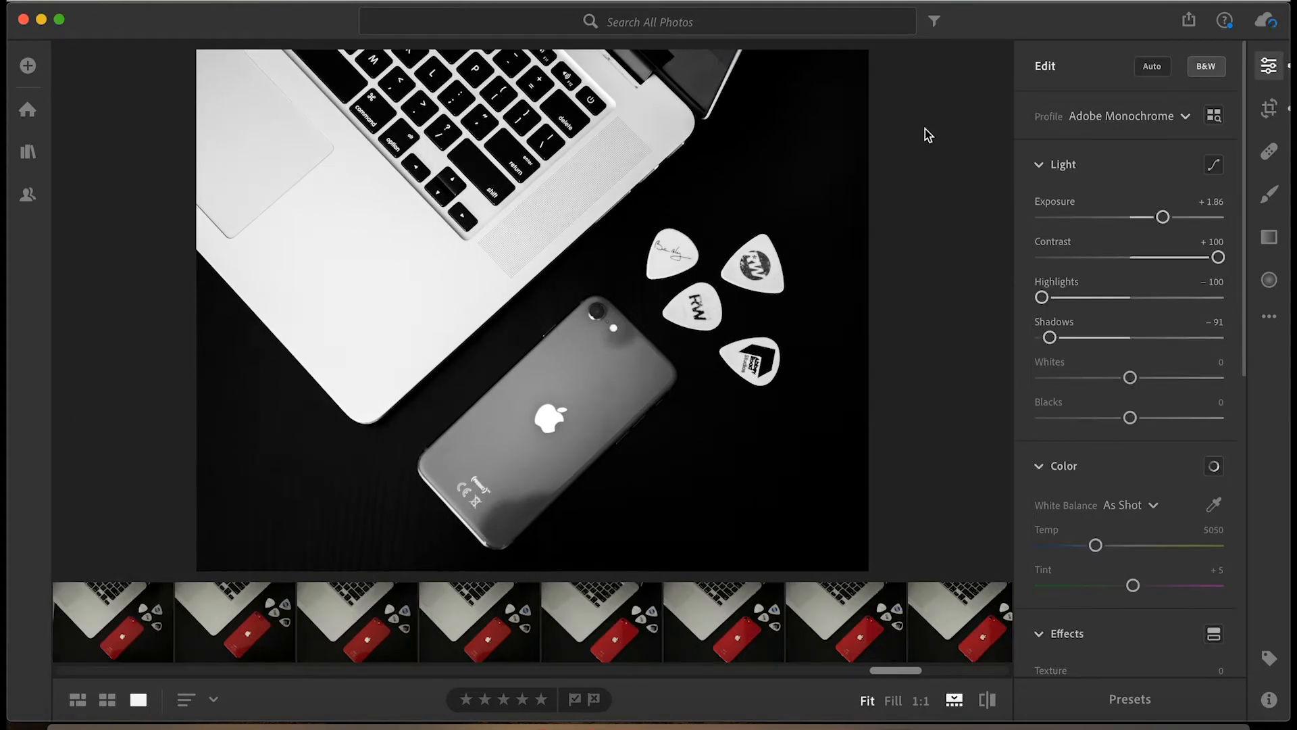
pyautogui.scroll(-3, 1114, 455)
pyautogui.scroll(-5, 1115, 405)
pyautogui.moveTo(1130, 347); pyautogui.dragTo(1186, 347)
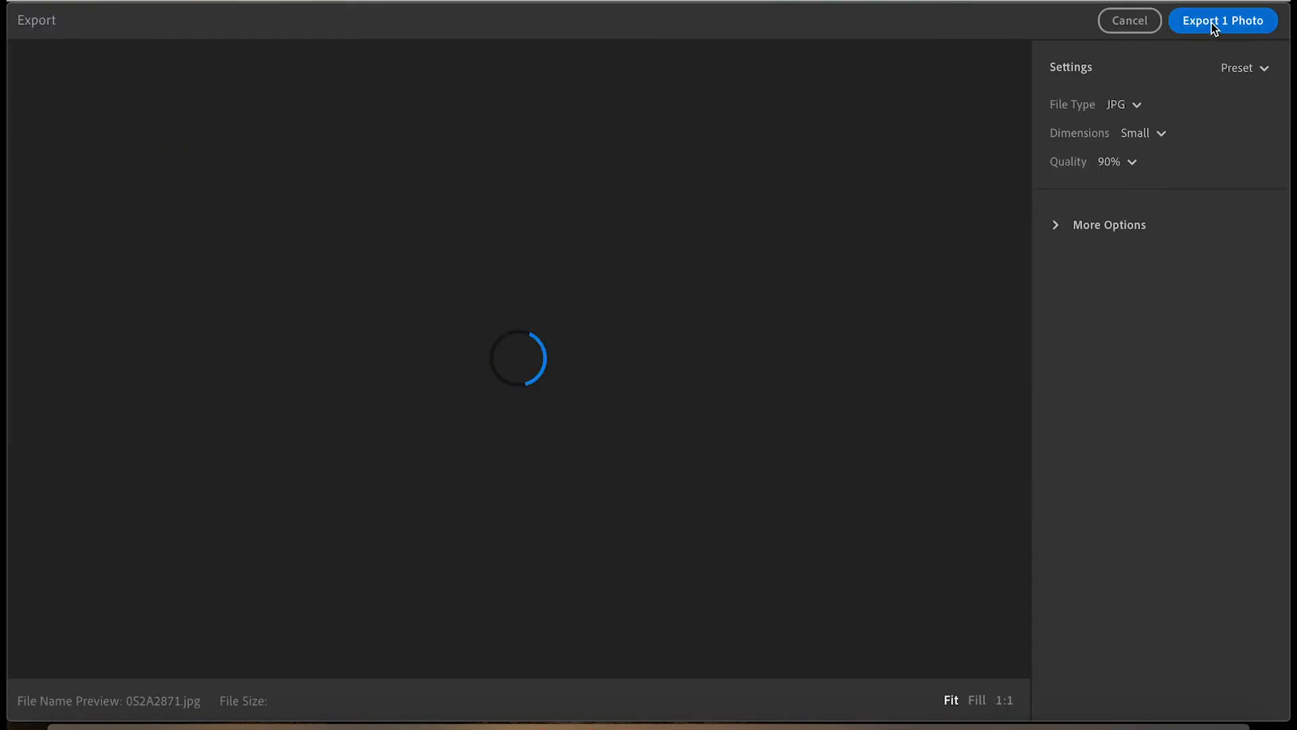
pyautogui.click(1216, 22)
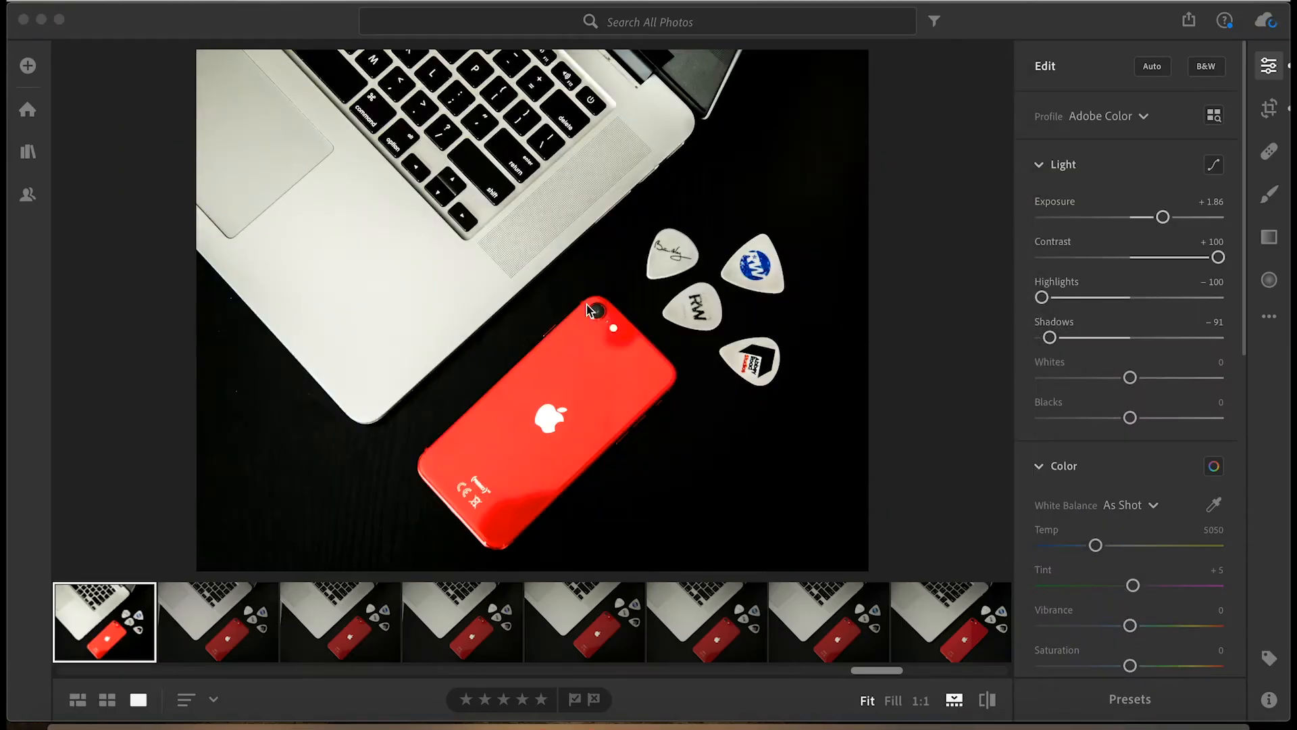
# Return to the low-angle Abbey Road Studios pick shots, inspect the pick at 1:1 and open the shot with the whole phone.
pyautogui.hscroll(-5, 741, 611)
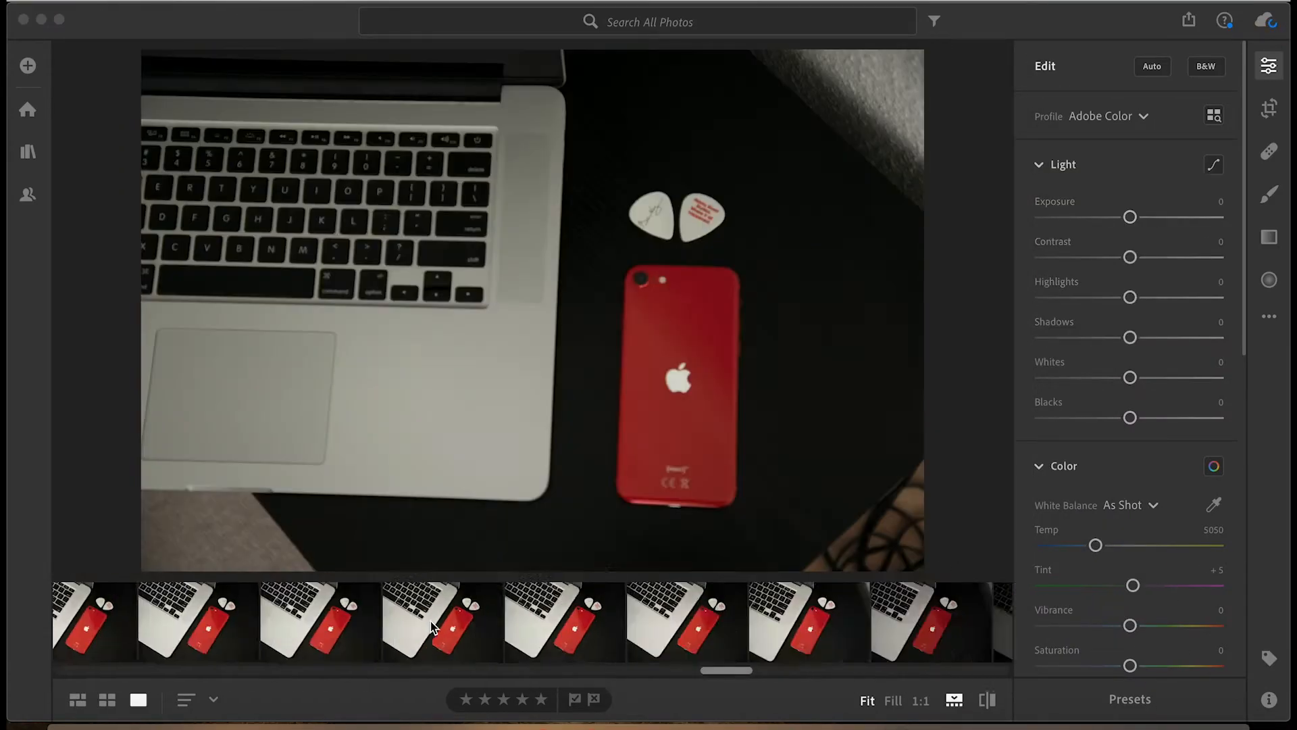
pyautogui.hscroll(-5, 444, 626)
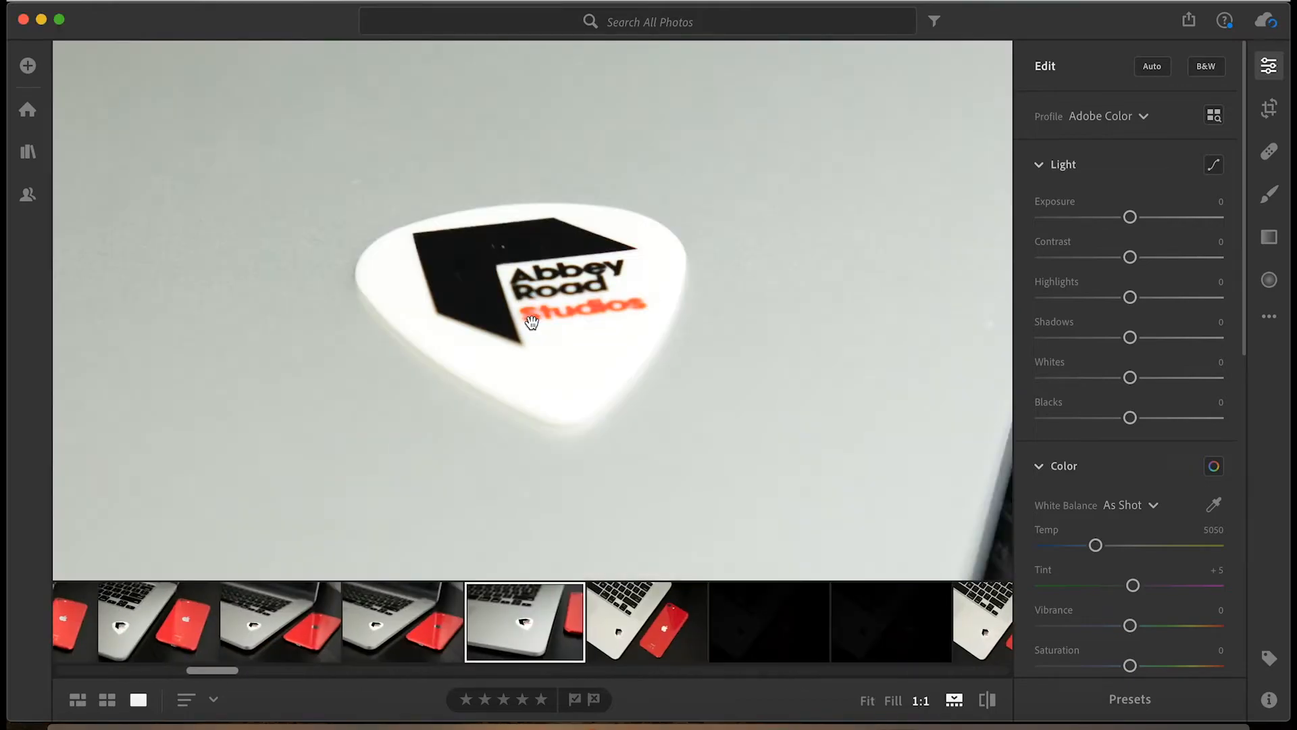
pyautogui.click(533, 323)
pyautogui.press('Left')
pyautogui.click(394, 640)
# Set Contrast to +79, Shadows to -100, Blacks to -17 and Clarity to +73 on the low-angle shot.
pyautogui.moveTo(1130, 258); pyautogui.dragTo(1200, 260)
pyautogui.moveTo(1130, 337); pyautogui.dragTo(1010, 352)
pyautogui.scroll(-6, 1126, 443)
pyautogui.moveTo(1131, 376); pyautogui.dragTo(1195, 376)
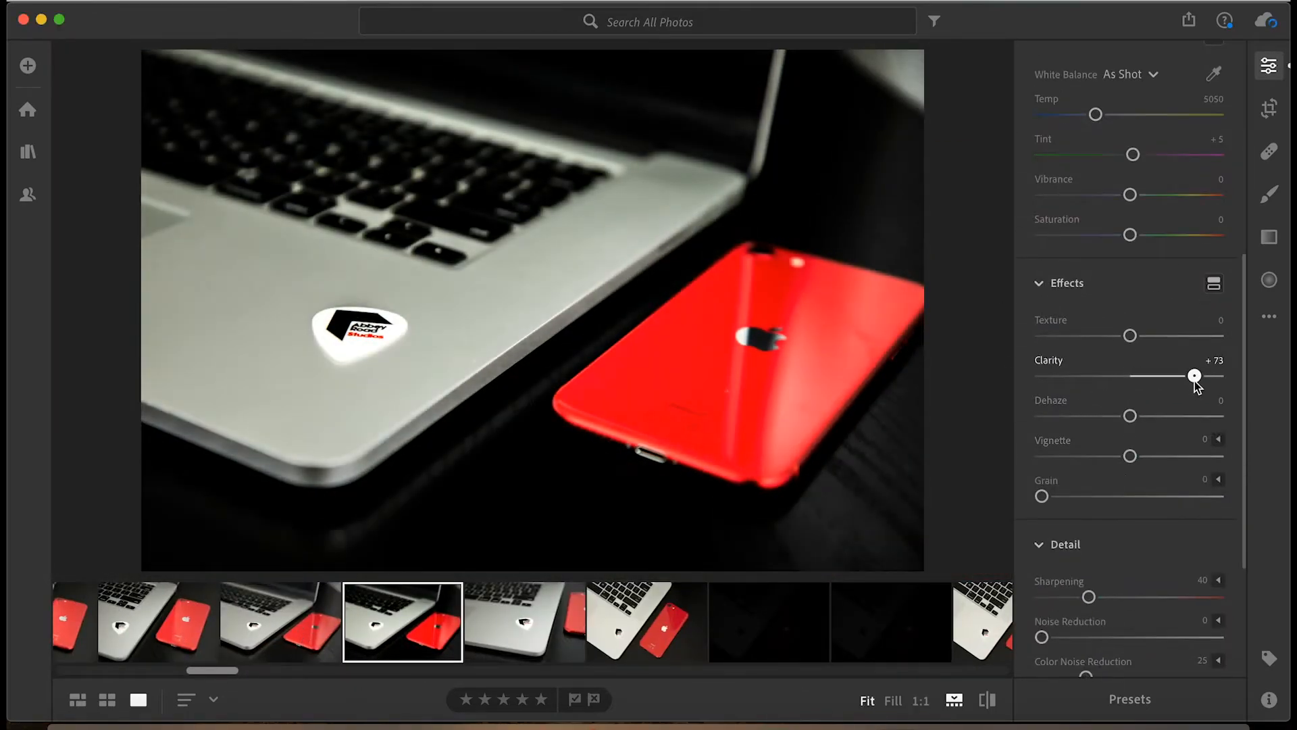
pyautogui.scroll(10, 1093, 536)
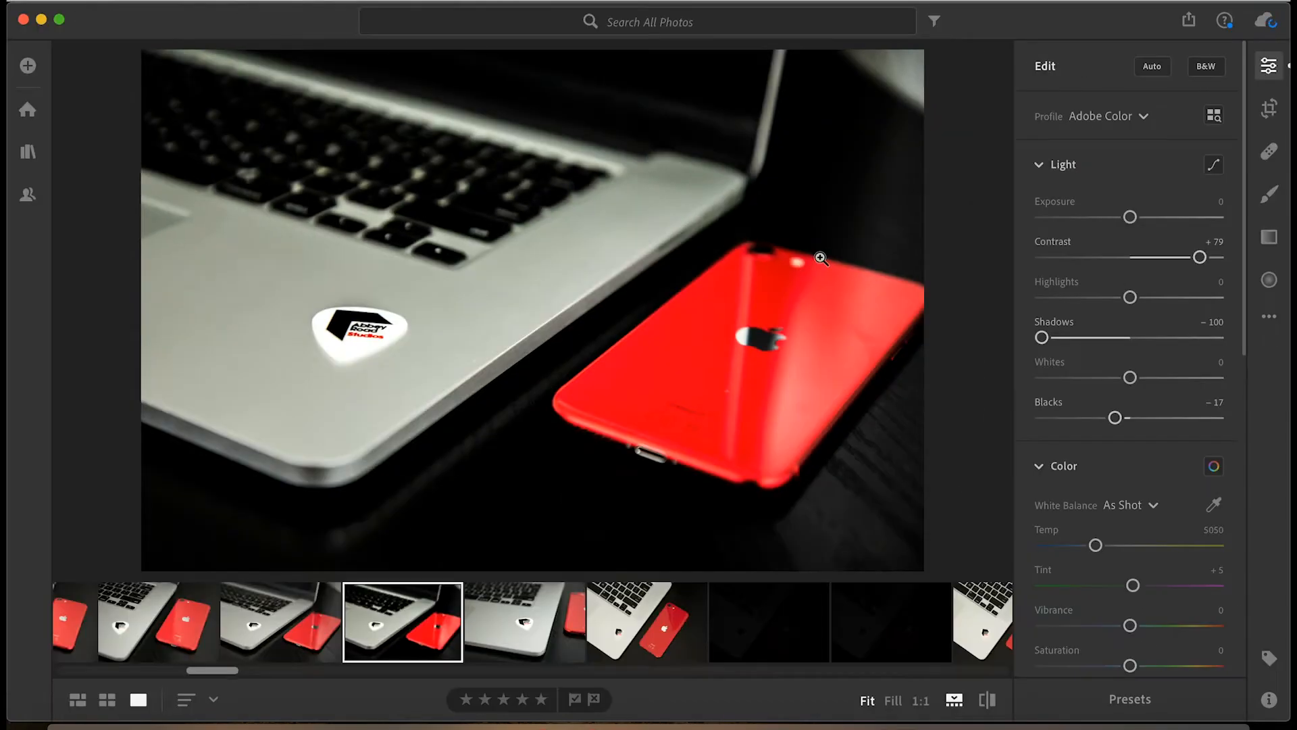
# Convert the low-angle shot to black and white, set Highlights to +5, Whites to -61 and Blacks to +53, and strengthen its effects.
pyautogui.press('v')
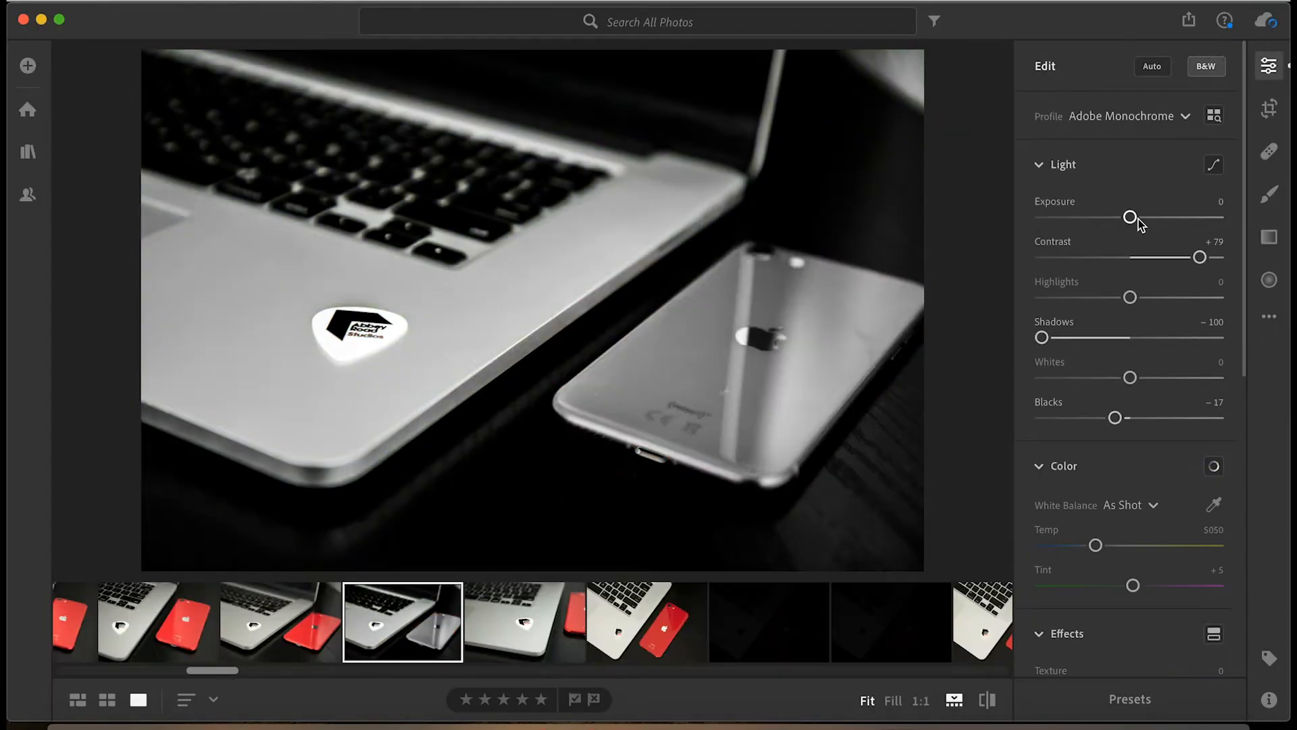
pyautogui.moveTo(1131, 377); pyautogui.dragTo(1077, 379)
pyautogui.moveTo(1116, 418); pyautogui.dragTo(1177, 422)
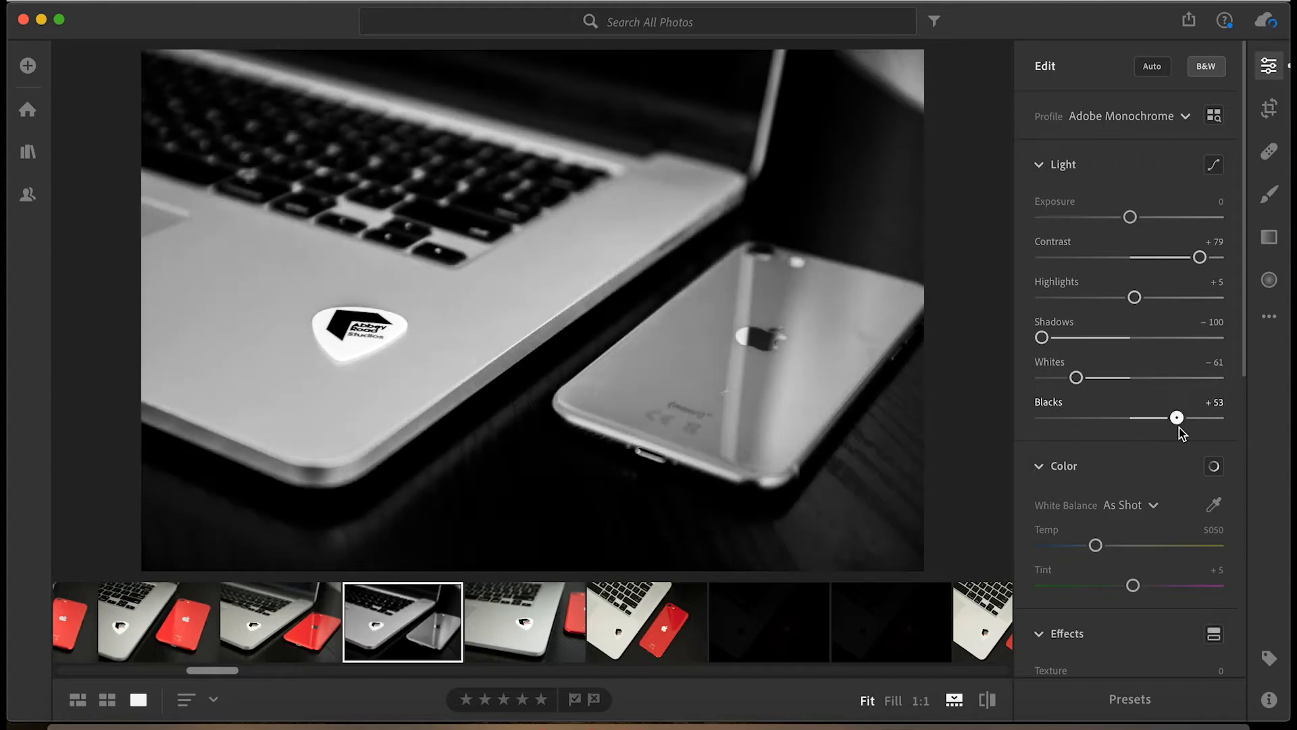
pyautogui.scroll(-6, 1178, 426)
pyautogui.moveTo(1131, 314); pyautogui.dragTo(1153, 315)
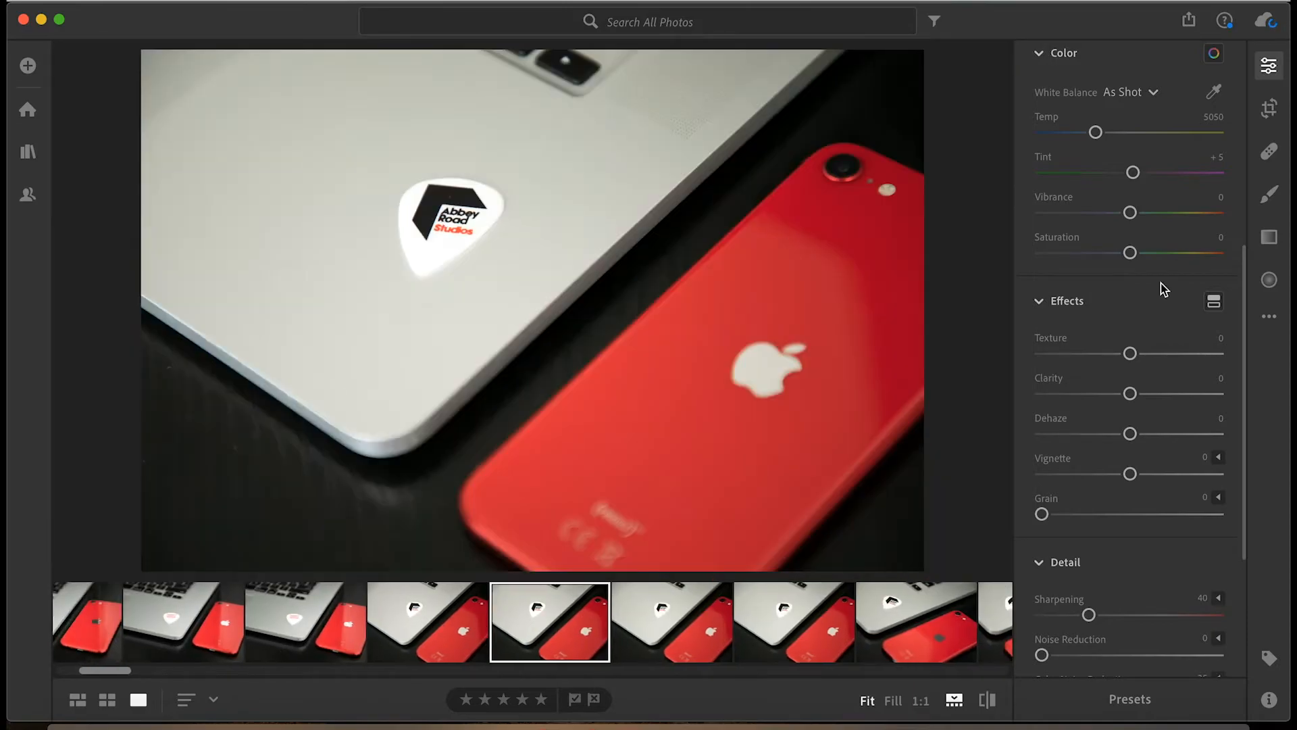
# Set Contrast to +42 and lower Highlights and Shadows on the close-up with the Abbey Road Studios pick.
pyautogui.scroll(6, 1161, 286)
pyautogui.moveTo(1130, 257); pyautogui.dragTo(1167, 258)
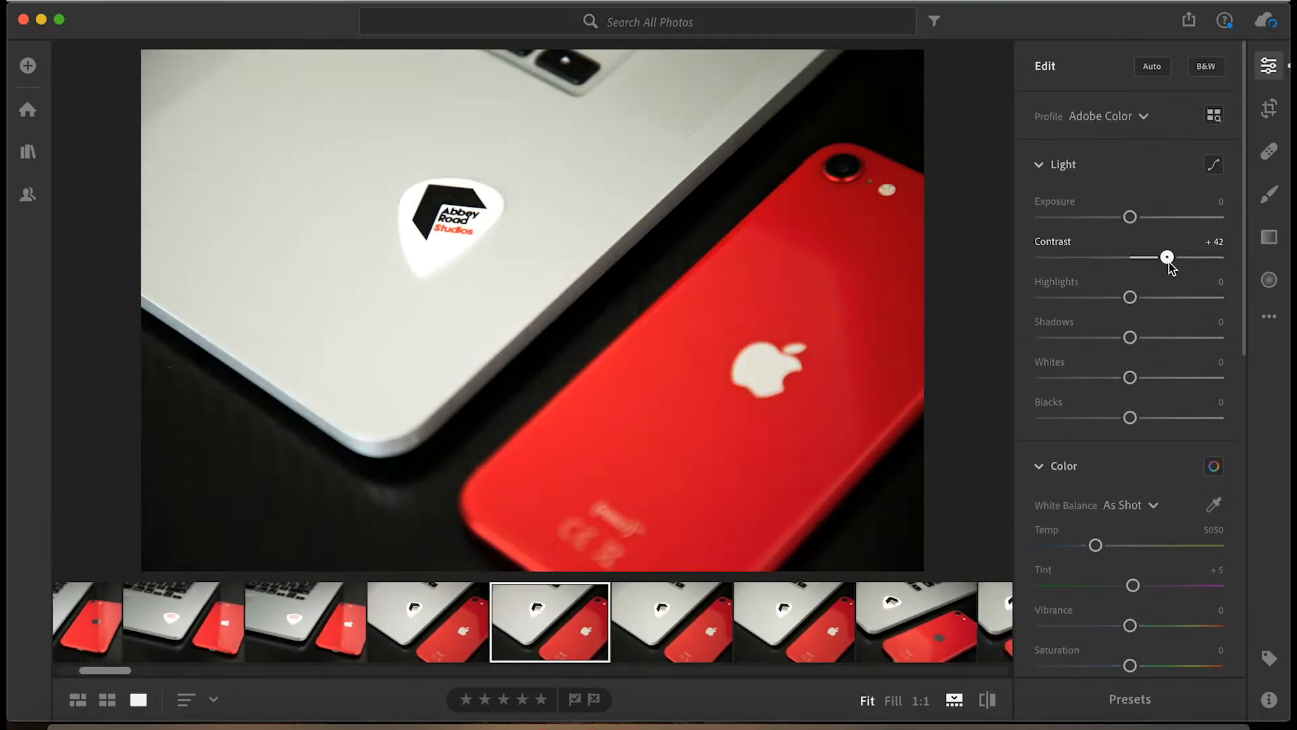
pyautogui.moveTo(1130, 297); pyautogui.dragTo(1092, 297)
pyautogui.moveTo(1130, 337); pyautogui.dragTo(1080, 338)
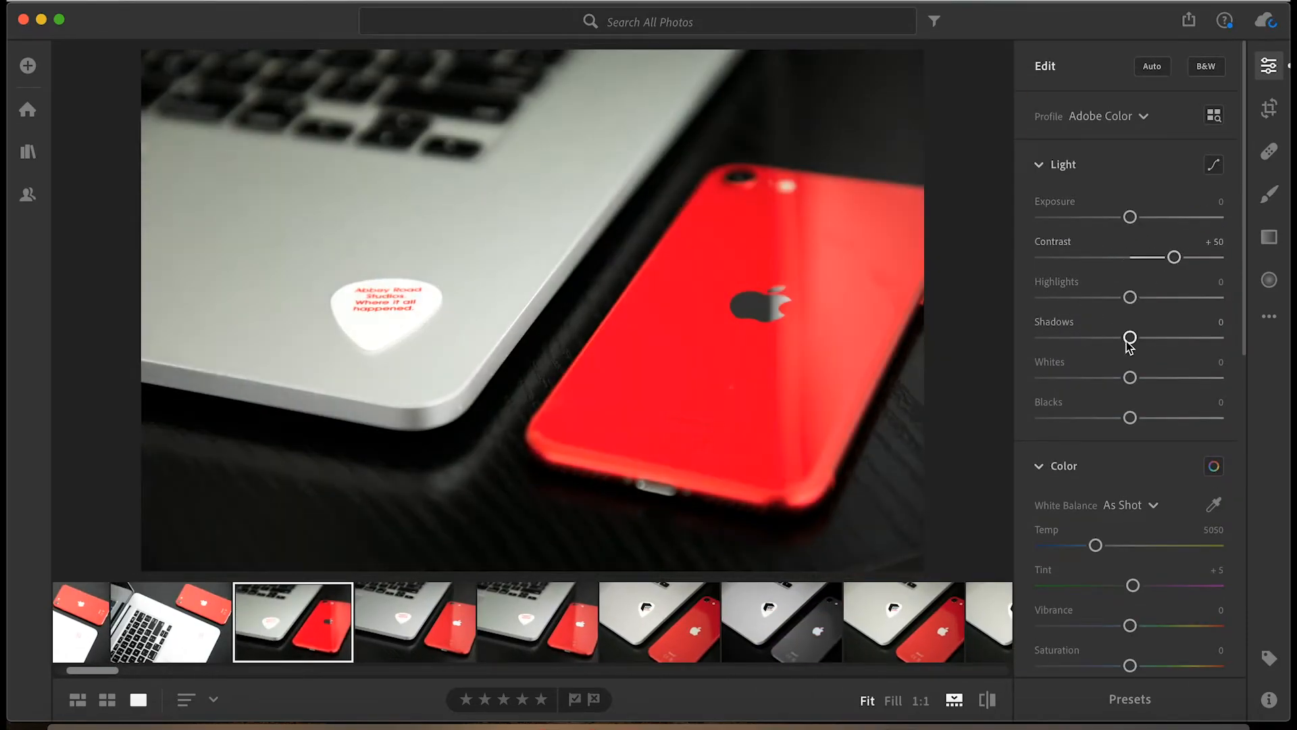
# On the low-angle red phone shot, lower Highlights, set Clarity to +69 and Sharpening to 4, and export it as a small JPG.
pyautogui.moveTo(1131, 298); pyautogui.dragTo(1086, 296)
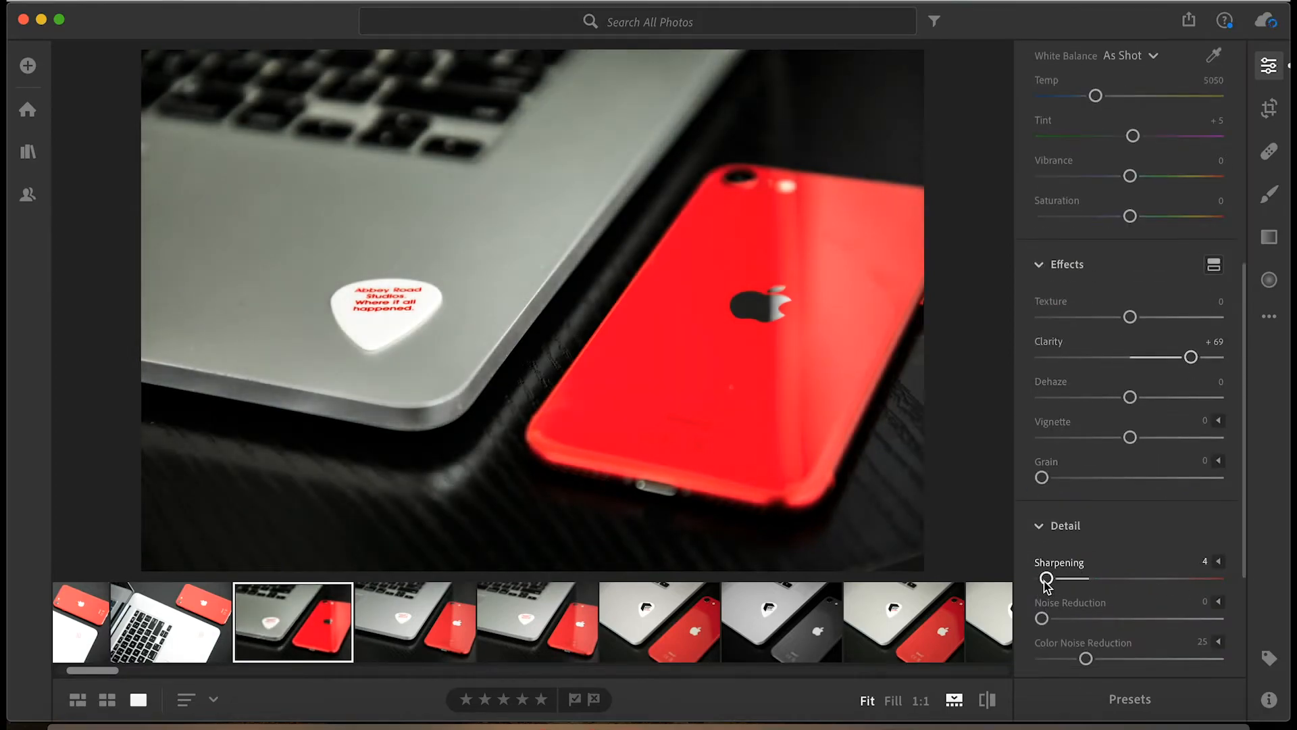
pyautogui.scroll(-3, 1047, 583)
pyautogui.click(1206, 67)
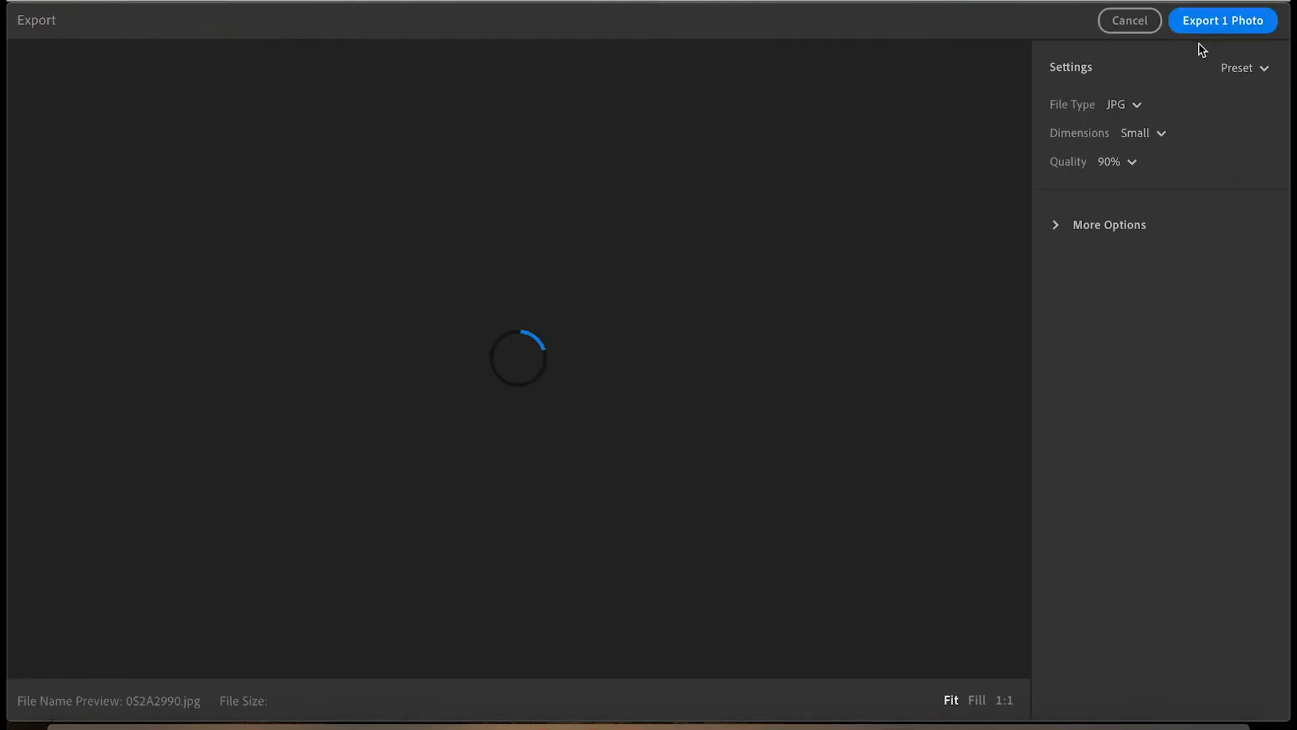
pyautogui.click(1212, 22)
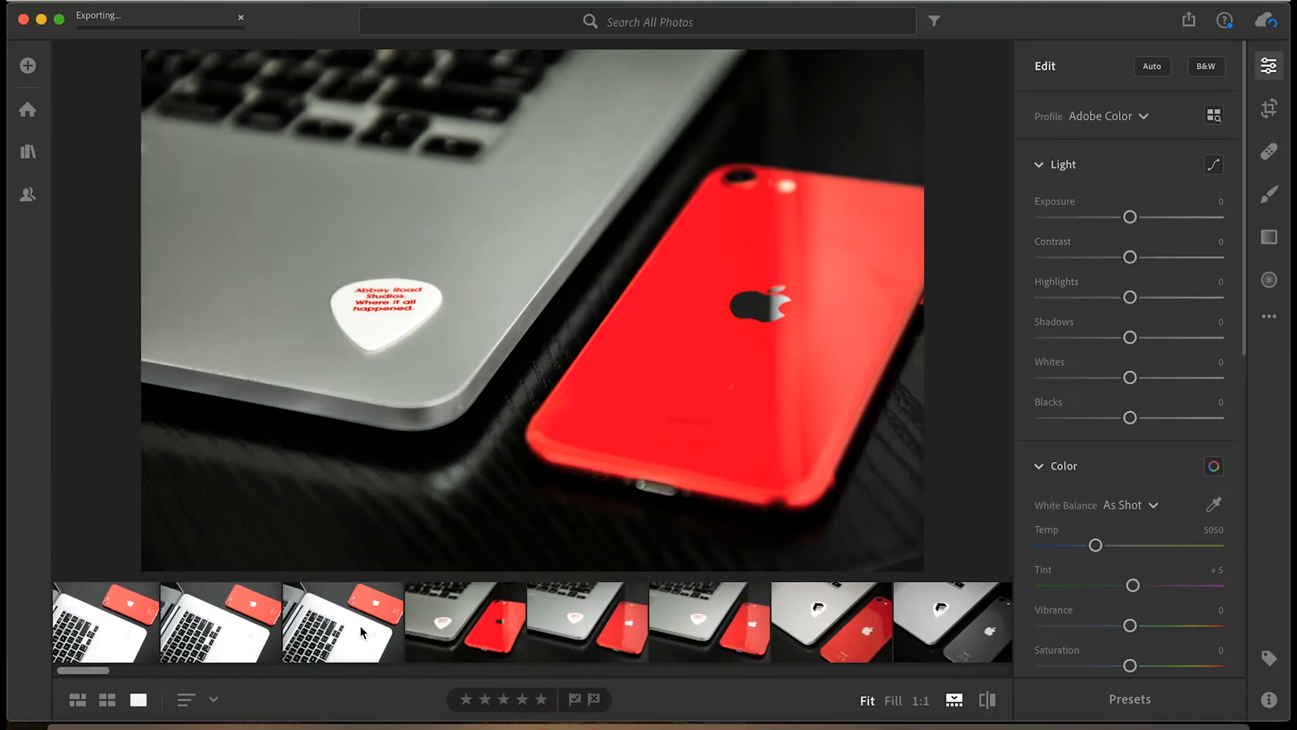
# Switch to the Images folder in Finder, rearrange its files and view the exported photo 0S2A2913-2.jpg.
pyautogui.click(189, 638)
pyautogui.click(601, 615)
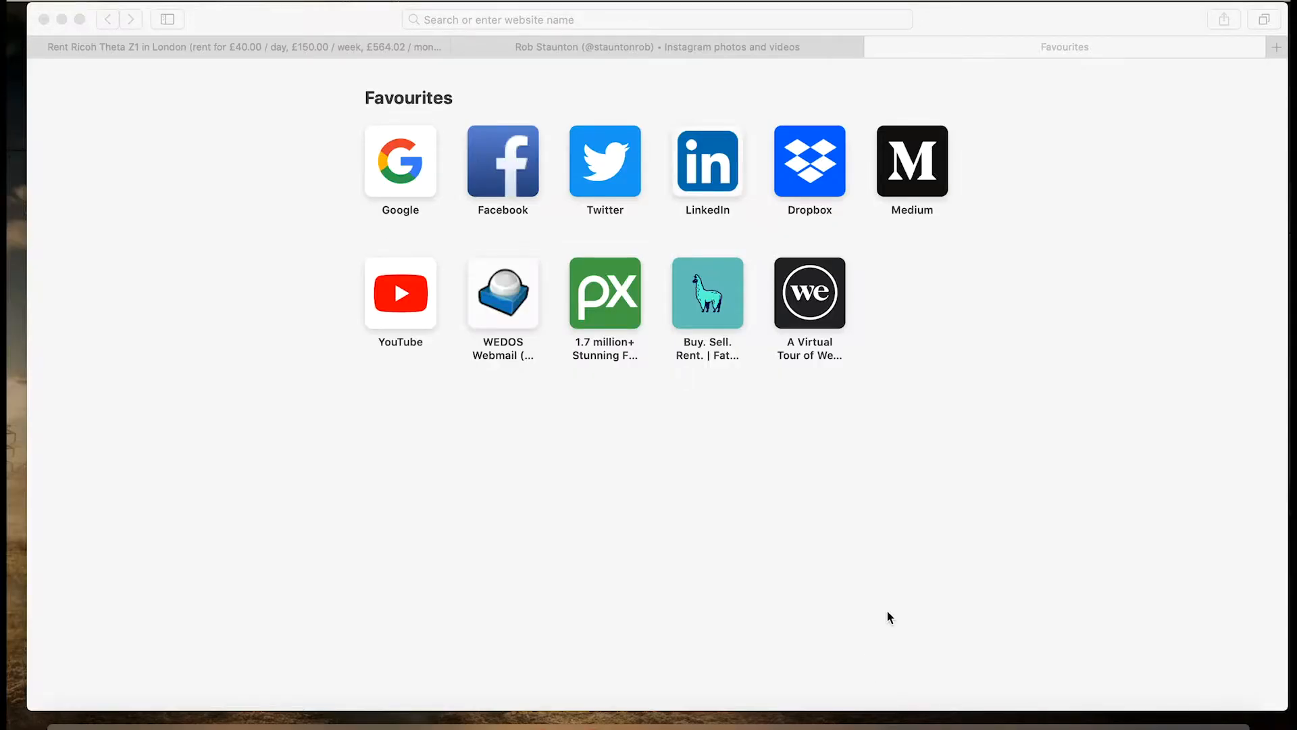
pyautogui.click(78, 722)
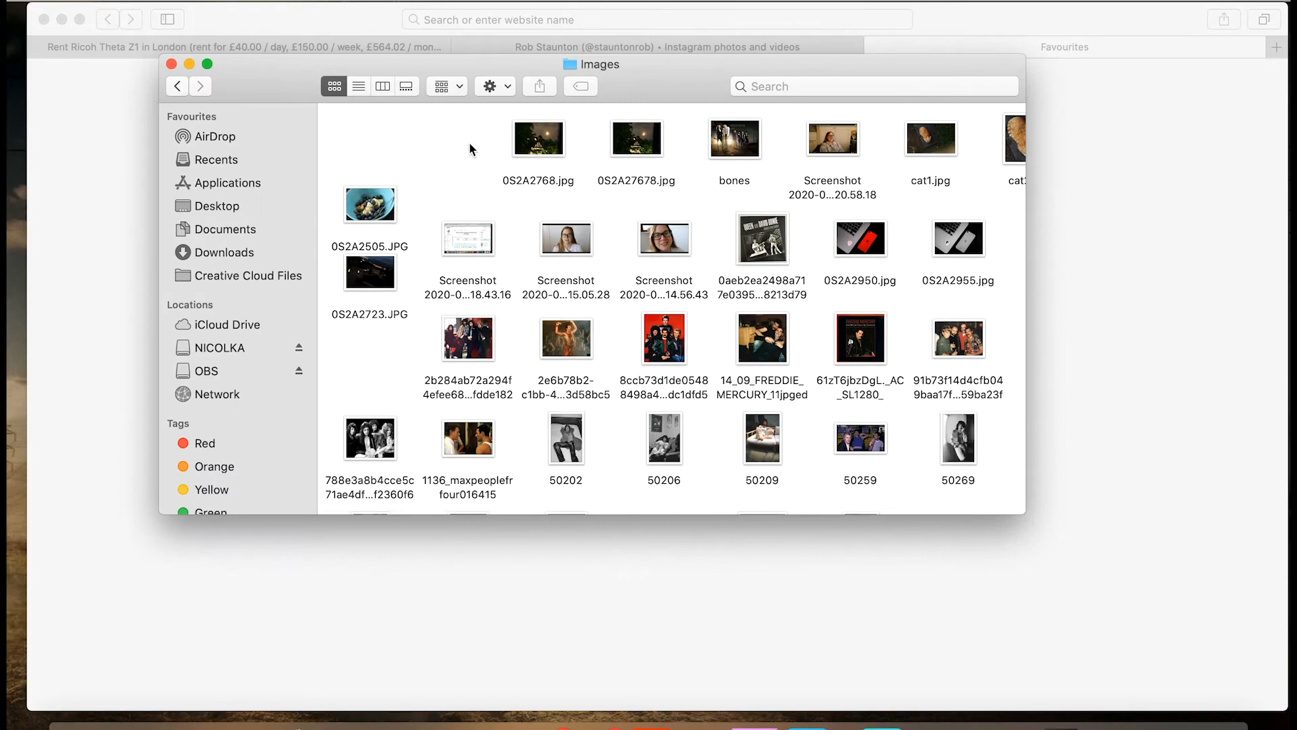
pyautogui.rightClick(469, 142)
pyautogui.click(598, 282)
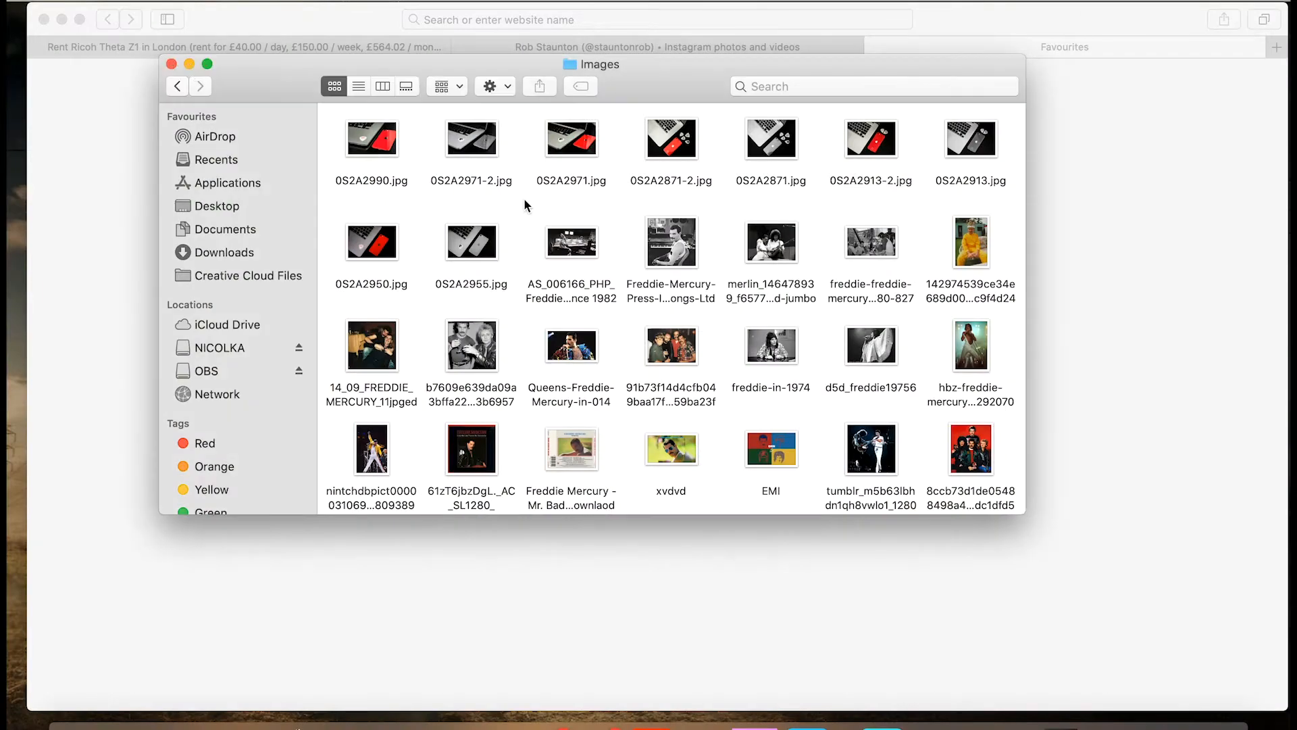
pyautogui.click(192, 60)
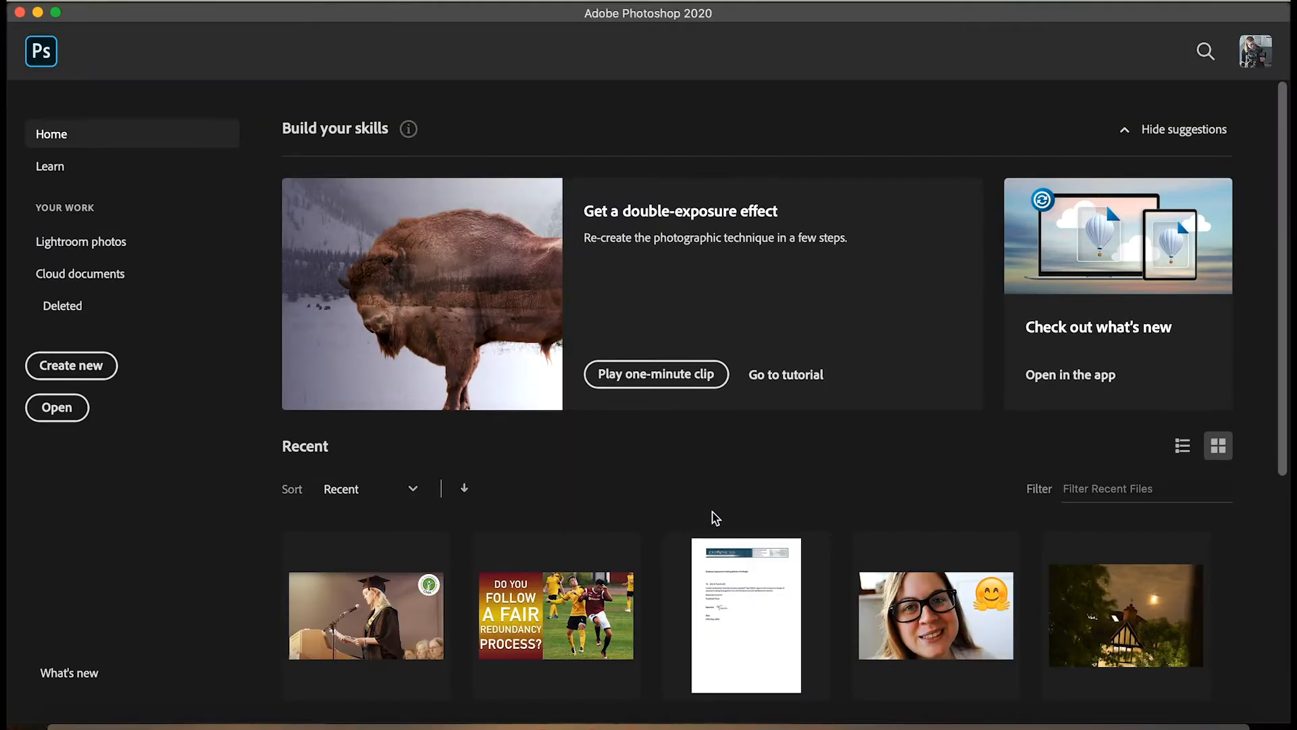
# Create a 1920 x 1080 px Photoshop document named photo-tutorial and place the exported four-pick photo 0S2A2871-2 in it.
pyautogui.click(71, 365)
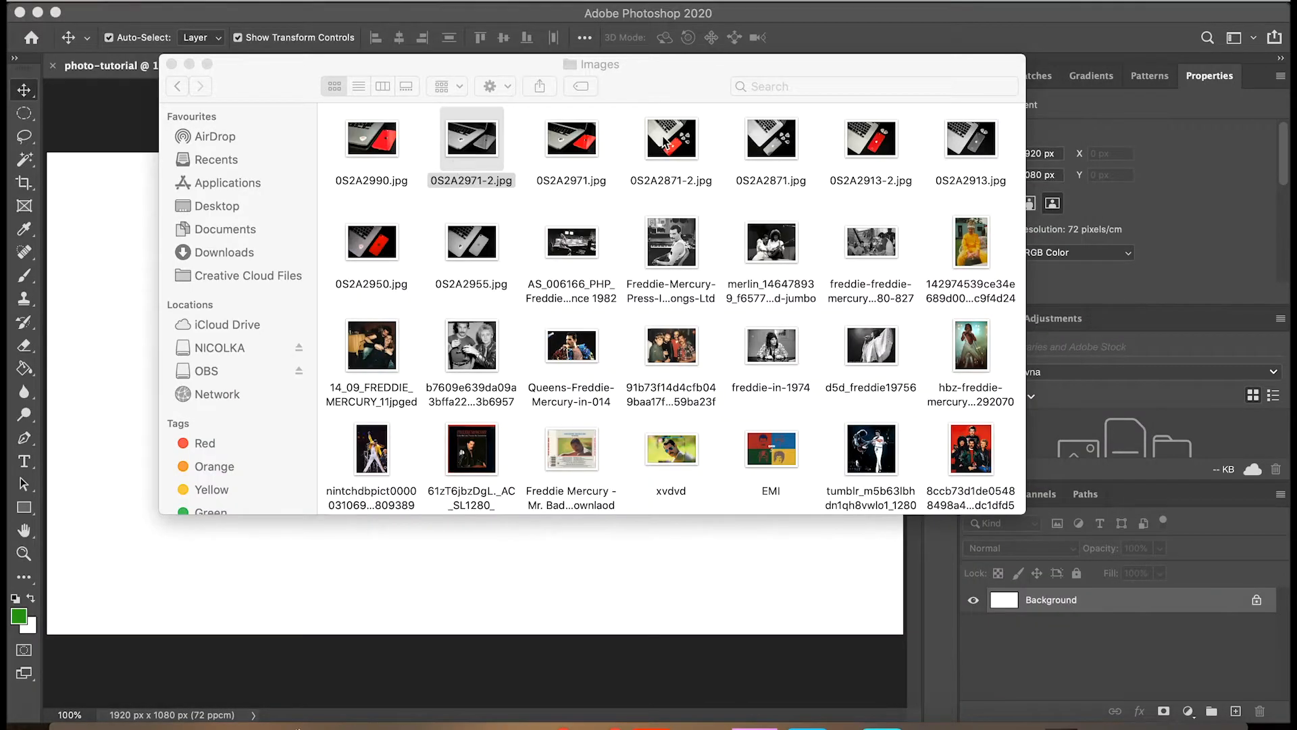
pyautogui.keyDown('super'); pyautogui.click(655, 148); pyautogui.keyUp('super')
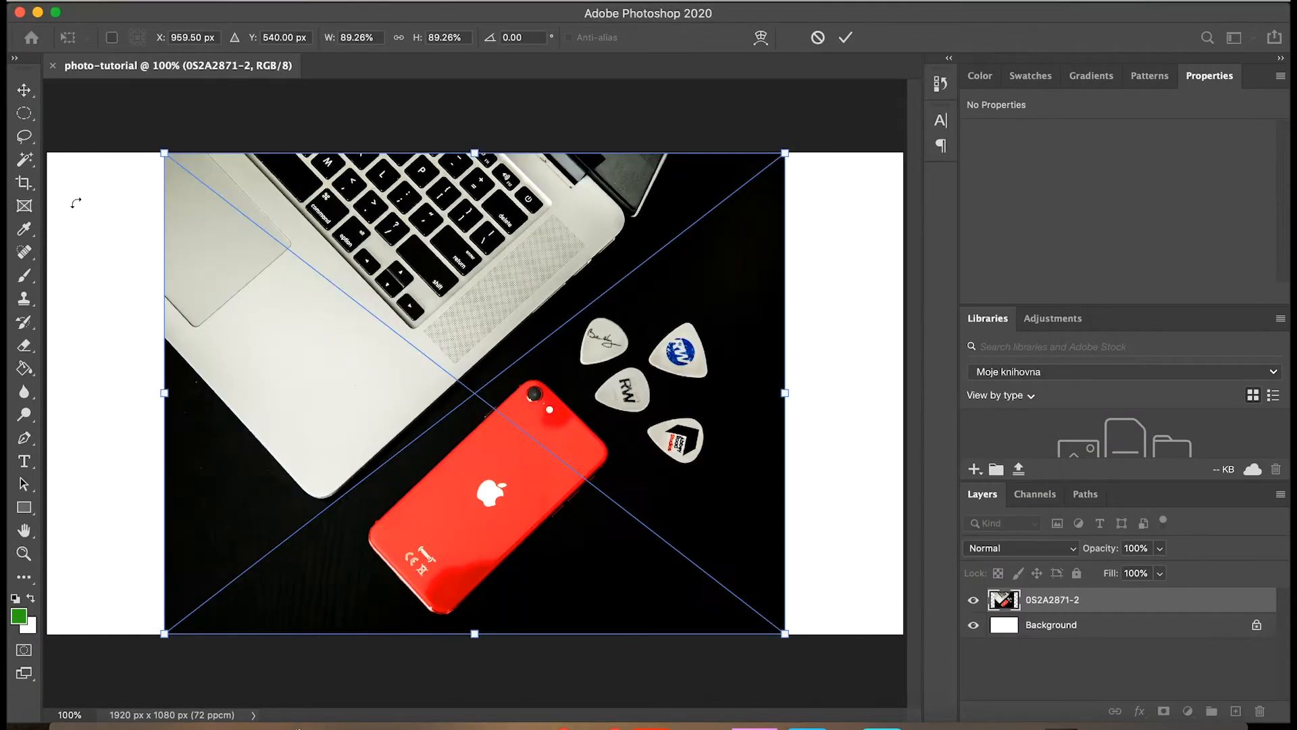
pyautogui.press('Return')
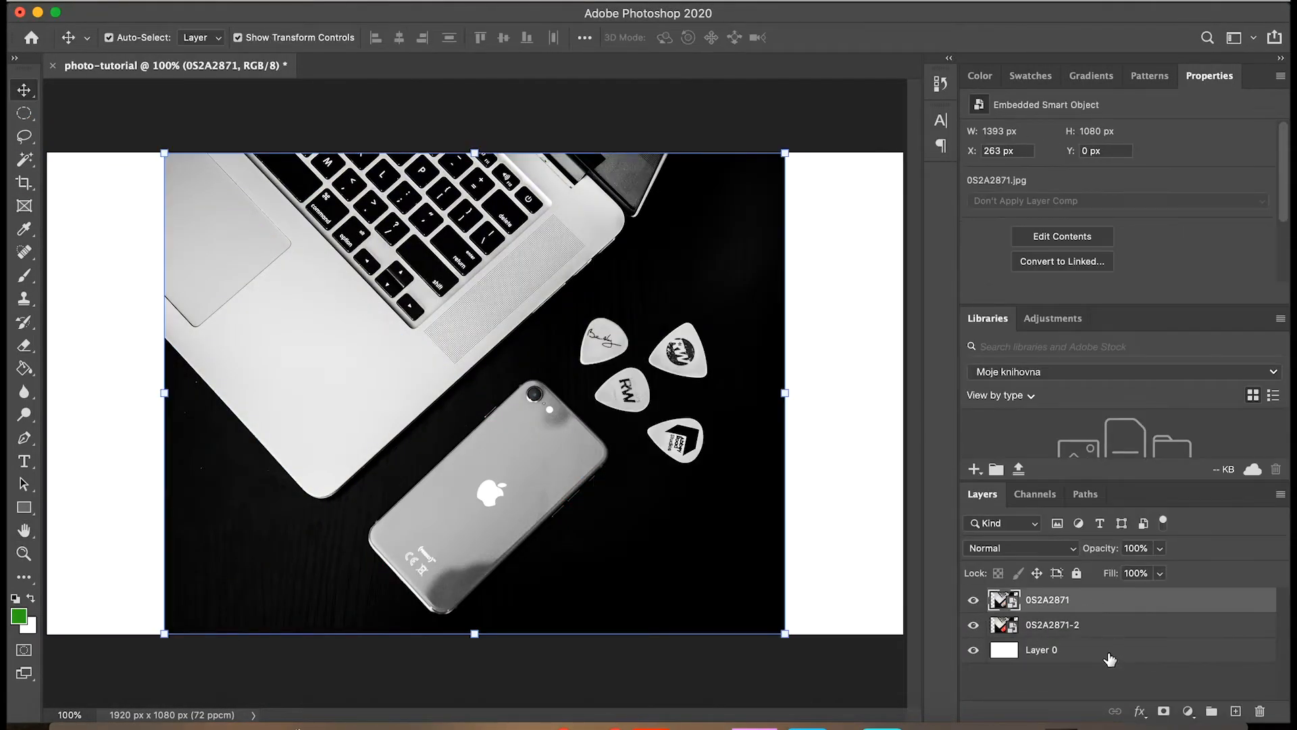
# Place the black-and-white photo 0S2A2871 above the colour version and crop the canvas width to the photo, 1393 x 1080 px.
pyautogui.click(1110, 659)
pyautogui.press('c')
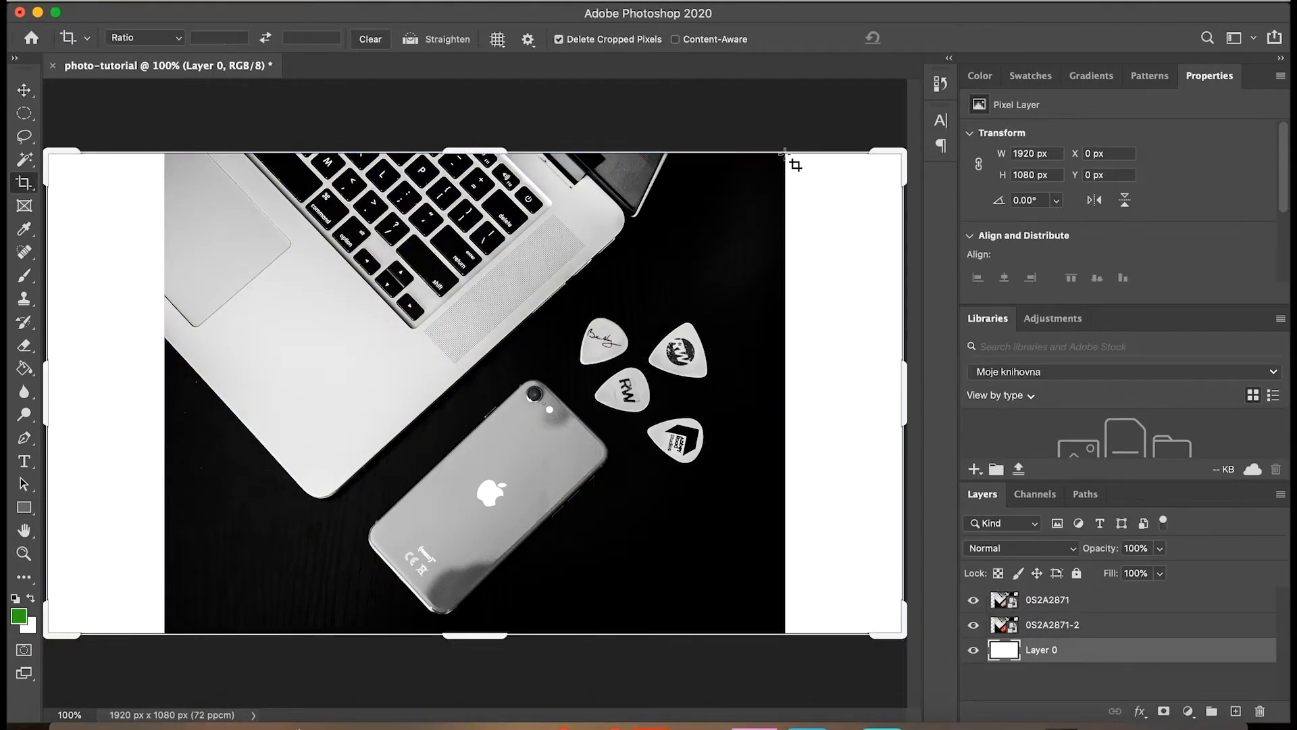
pyautogui.moveTo(903, 394); pyautogui.dragTo(845, 393)
pyautogui.moveTo(105, 395); pyautogui.dragTo(164, 397)
pyautogui.press('Return')
pyautogui.press('v')
pyautogui.click(1104, 611)
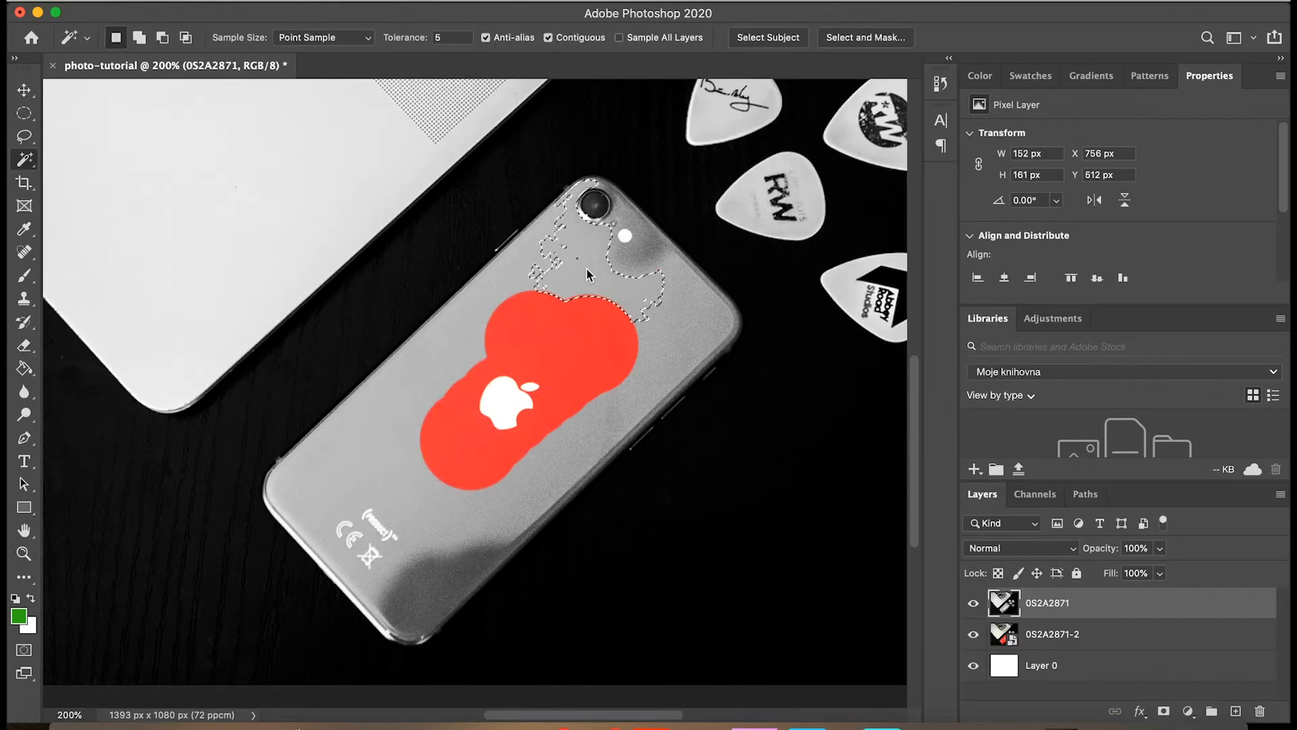
# Delete the grey phone body from layer 0S2A2871 using Magic Wand selections with Tolerance 15.
pyautogui.press('Delete')
pyautogui.click(699, 325)
pyautogui.press('Delete')
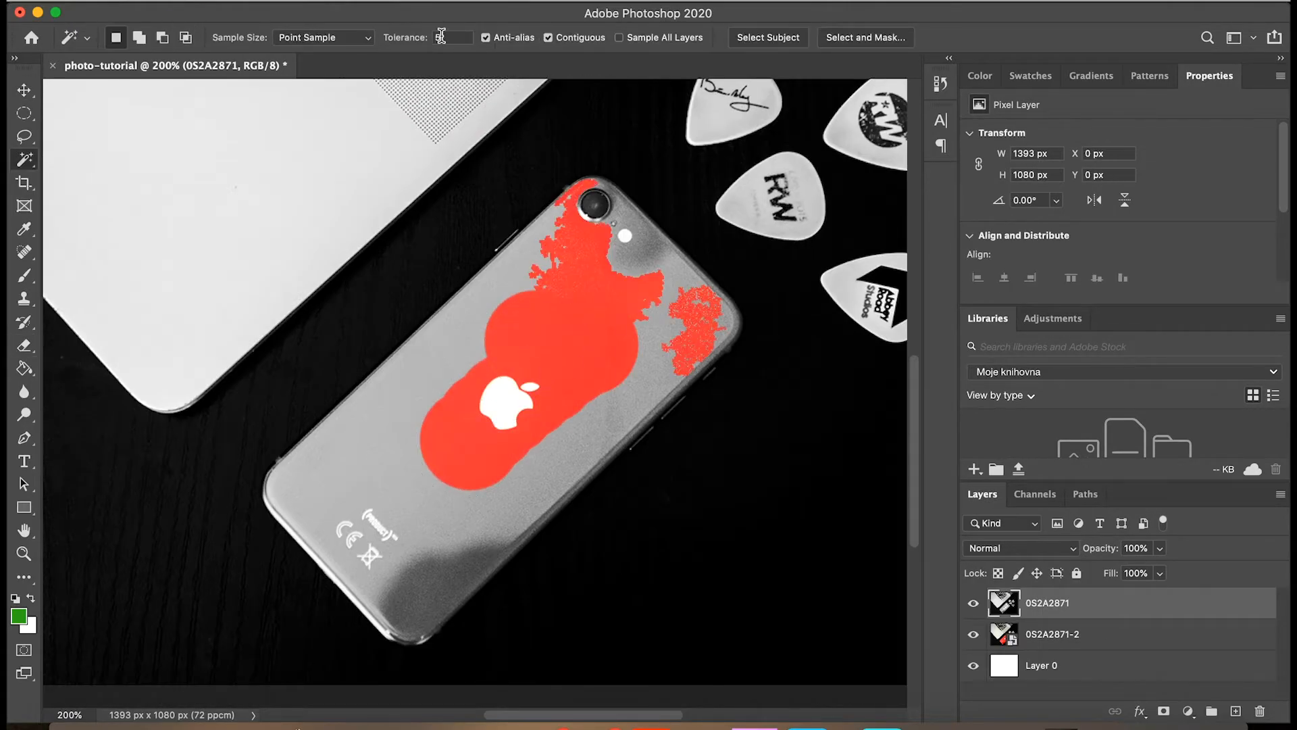
pyautogui.doubleClick(439, 37)
pyautogui.write('15')
pyautogui.click(410, 432)
pyautogui.press('Delete')
pyautogui.click(666, 372)
pyautogui.click(564, 433)
pyautogui.press('Delete')
pyautogui.click(450, 582)
pyautogui.press('Delete')
pyautogui.click(301, 543)
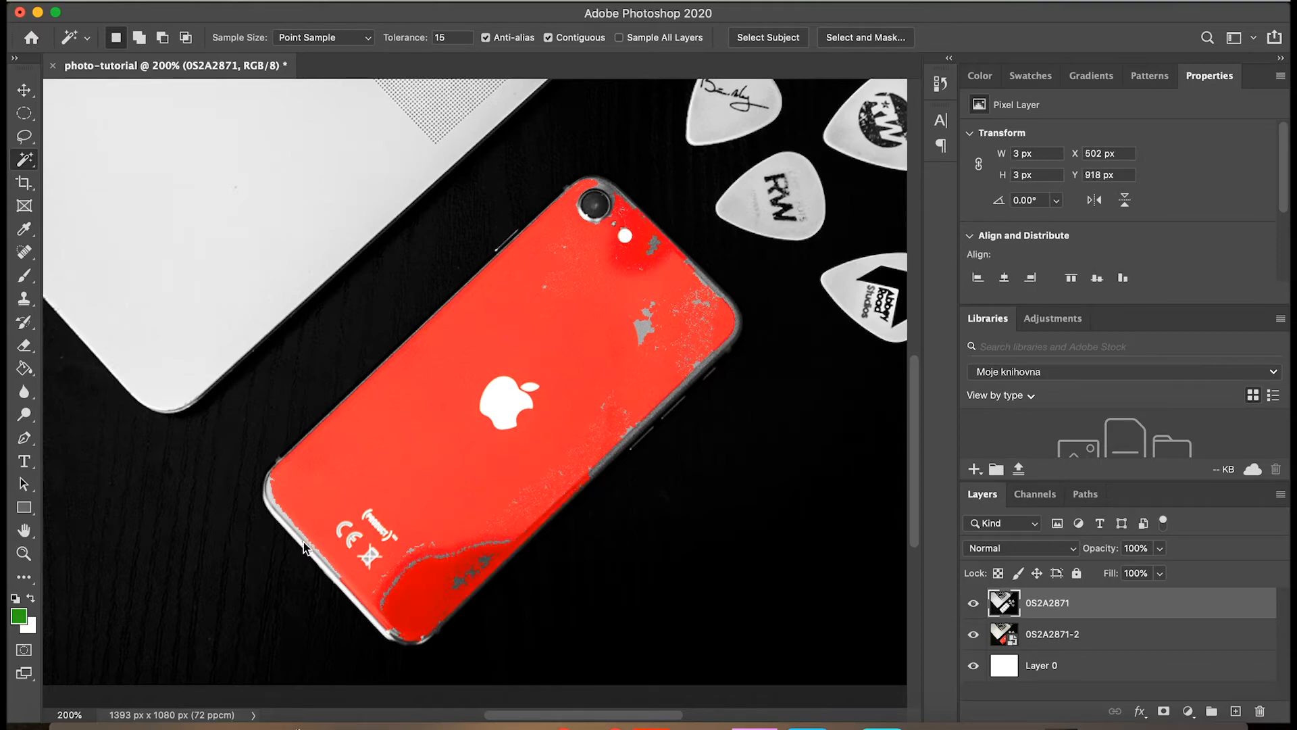
pyautogui.press('Delete')
pyautogui.click(643, 329)
# Erase the leftover grey patches and specks near the phone's lower end and clear the selection.
pyautogui.press('e')
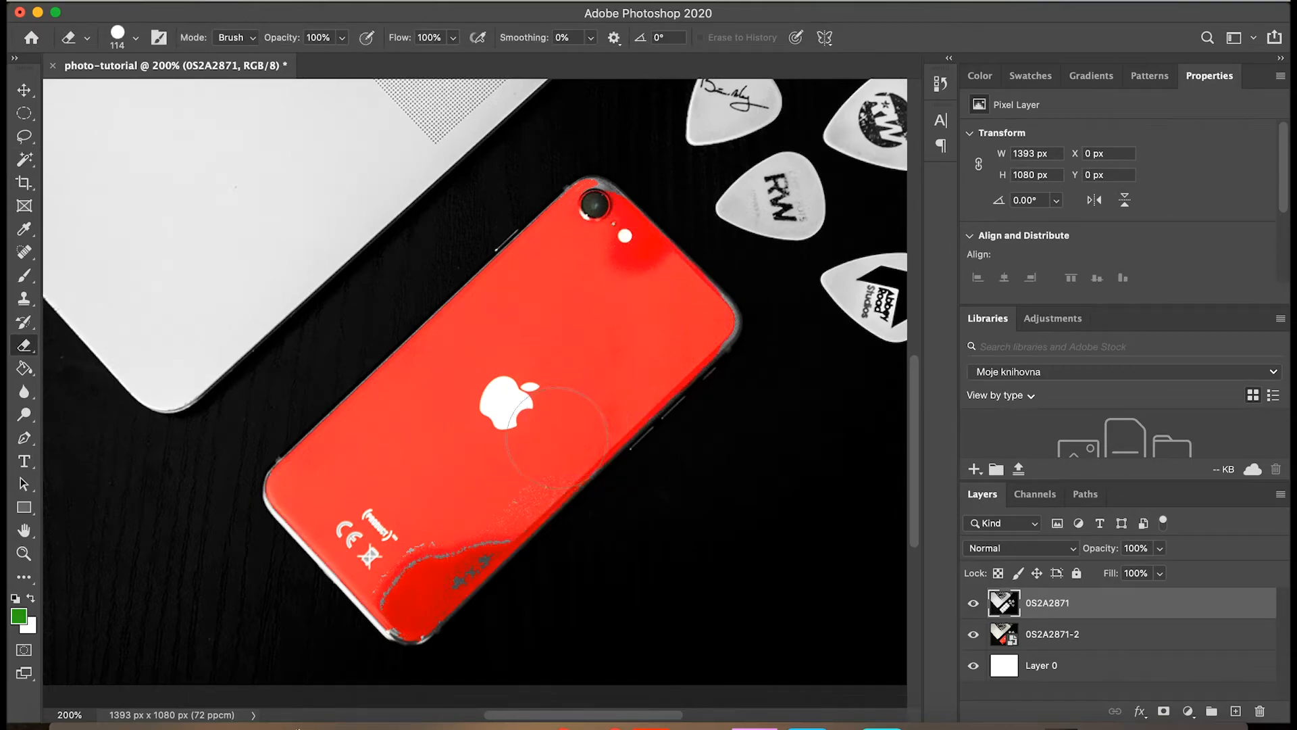
pyautogui.moveTo(479, 513); pyautogui.dragTo(407, 588)
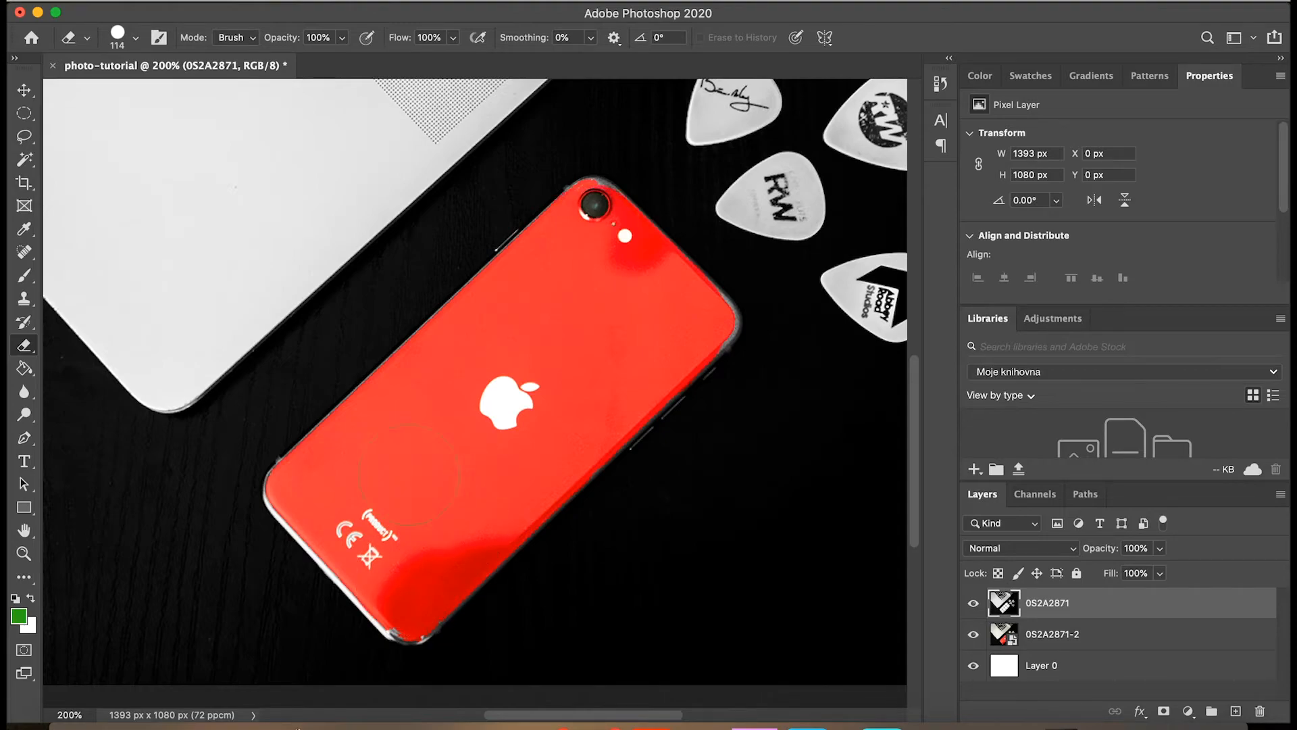
pyautogui.press('w')
pyautogui.click(409, 474)
pyautogui.press('super+d')
pyautogui.click(86, 38)
# Erase the remaining grey rim along the phone's edges and corners with a 52 px eraser.
pyautogui.press('e')
pyautogui.click(135, 38)
pyautogui.moveTo(118, 91); pyautogui.dragTo(105, 91)
pyautogui.press('super+plus')
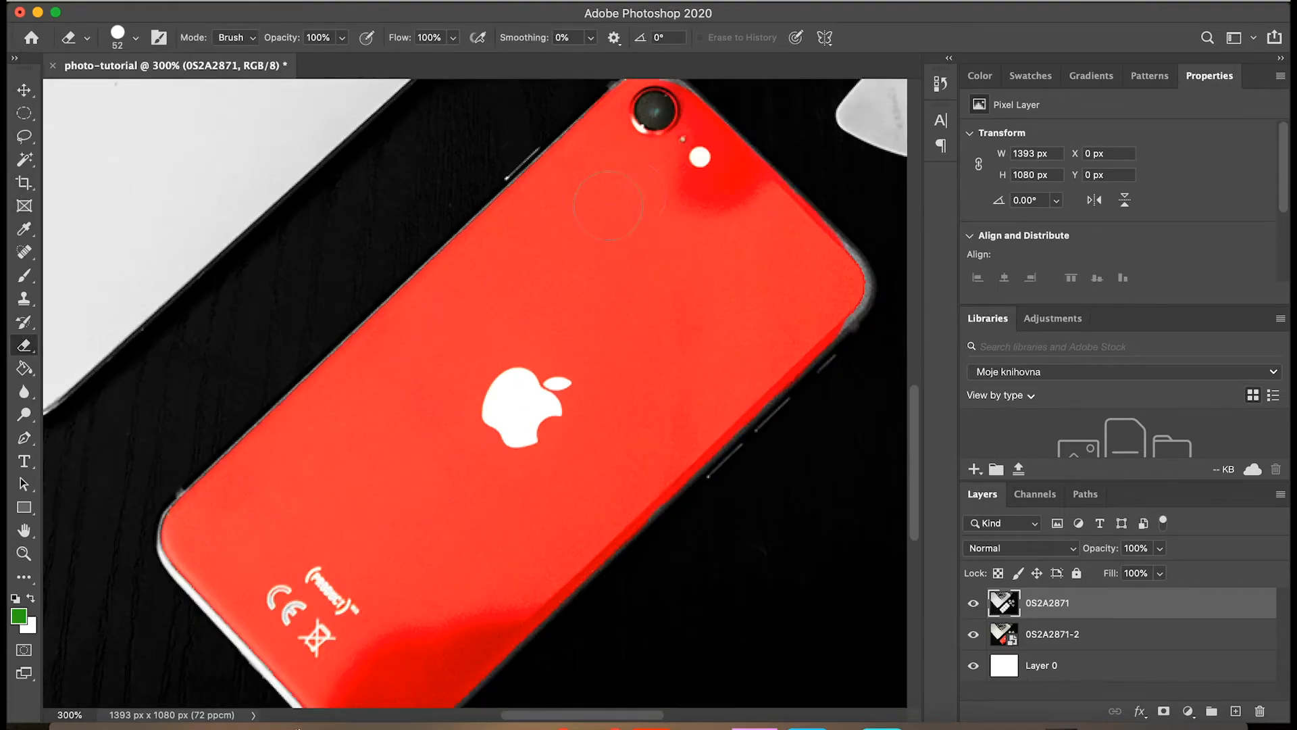
pyautogui.scroll(3, 608, 206)
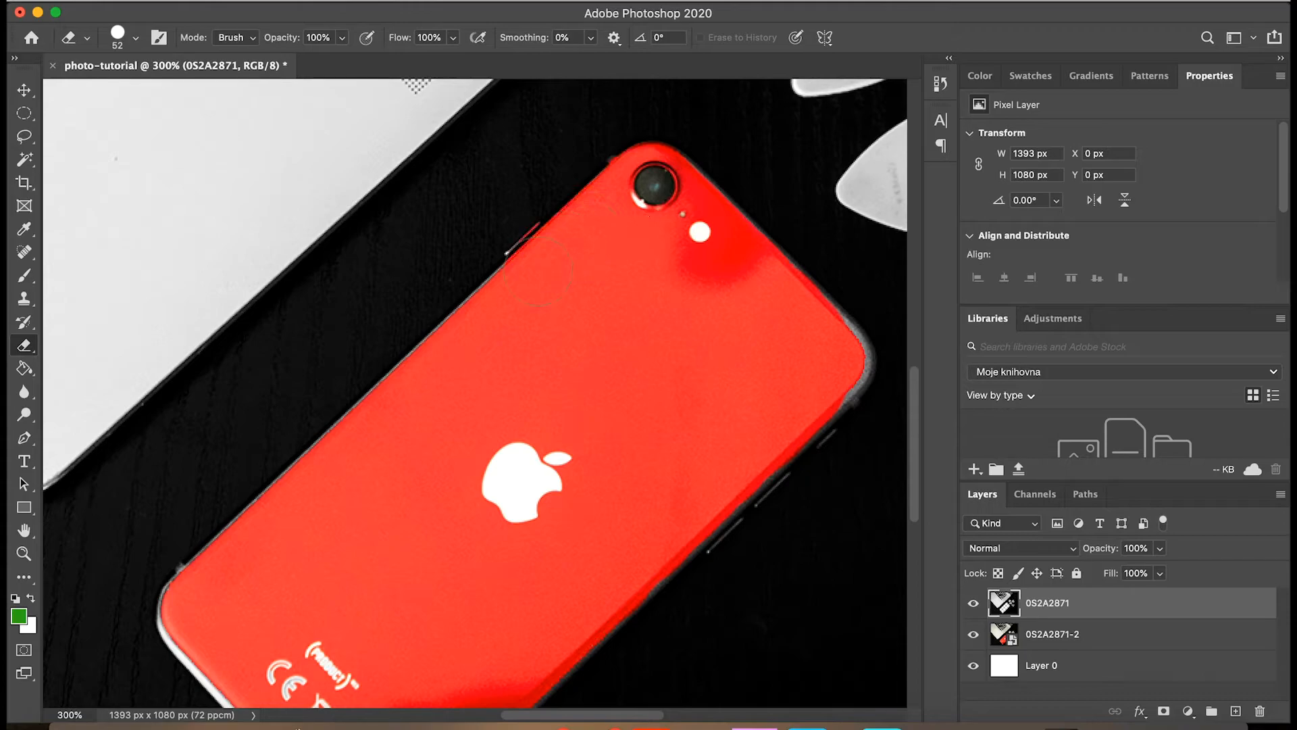
pyautogui.moveTo(772, 291)
pyautogui.mouseDown()
pyautogui.moveTo(801, 315)
pyautogui.moveTo(821, 389)
pyautogui.mouseUp()
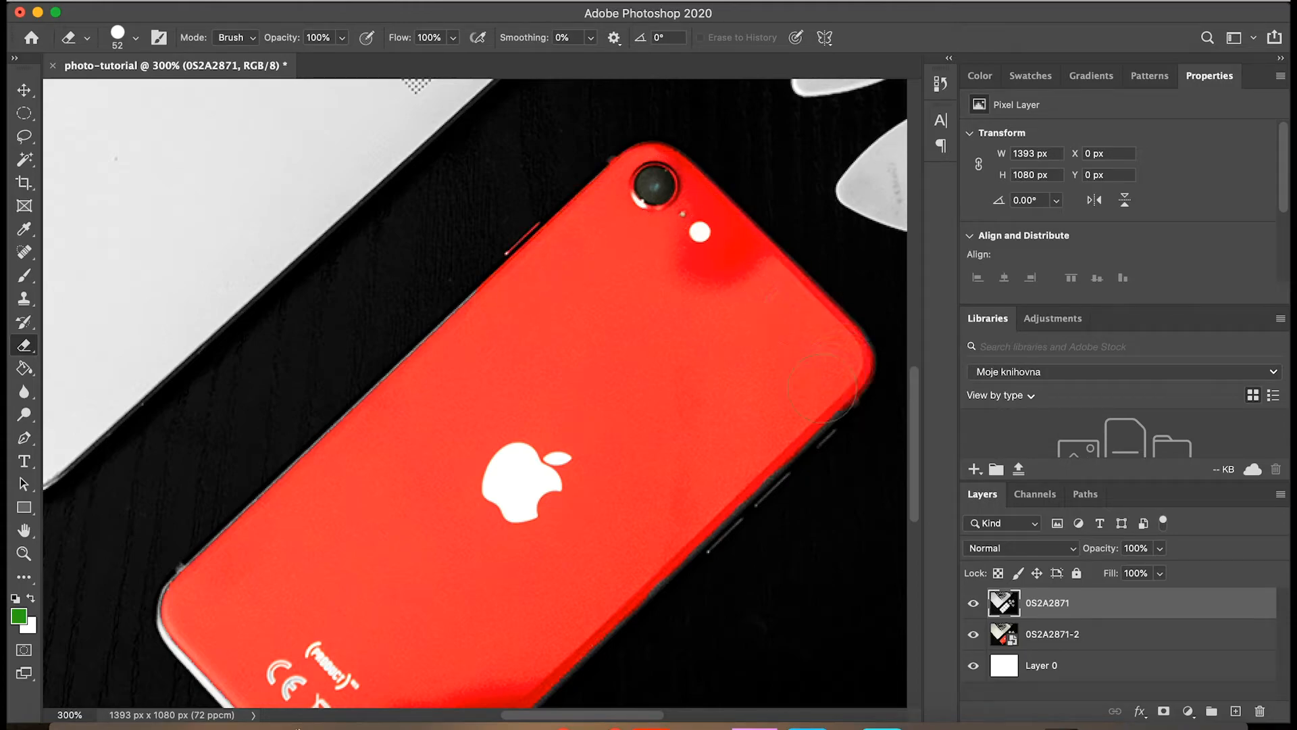
pyautogui.scroll(-5, 642, 571)
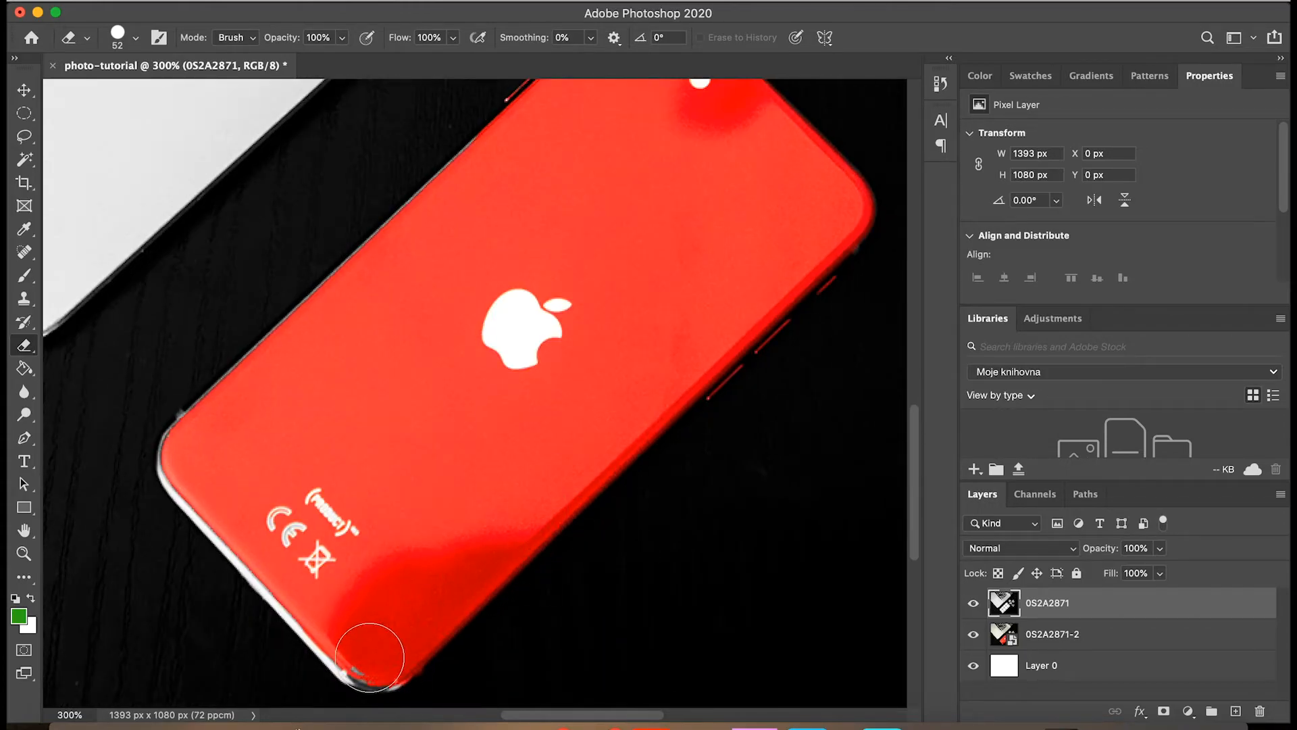
pyautogui.click(370, 657)
pyautogui.moveTo(303, 334)
pyautogui.mouseDown()
pyautogui.moveTo(248, 375)
pyautogui.moveTo(211, 487)
pyautogui.moveTo(327, 612)
pyautogui.moveTo(408, 646)
pyautogui.mouseUp()
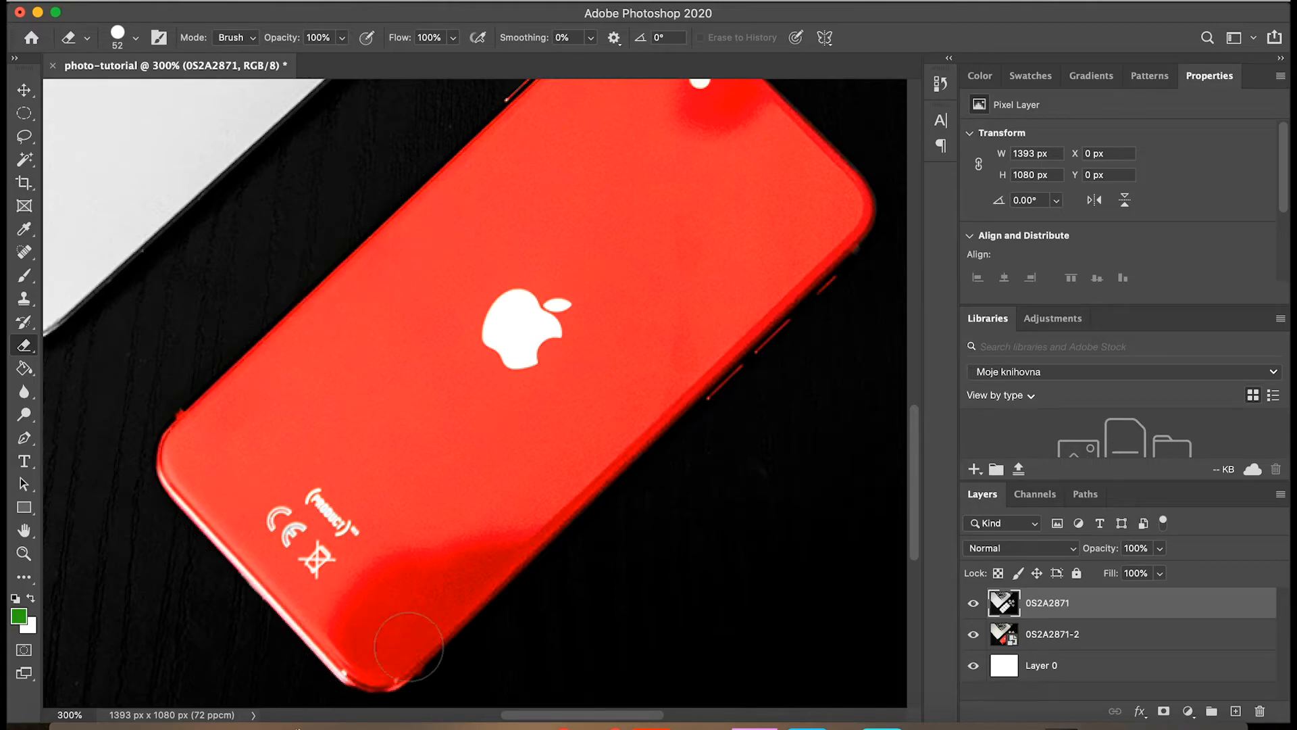
# Save the layered document as photo-tutorial.psd in Photoshop format.
pyautogui.press('super+minus')
pyautogui.press('super+minus')
pyautogui.press('super+s')
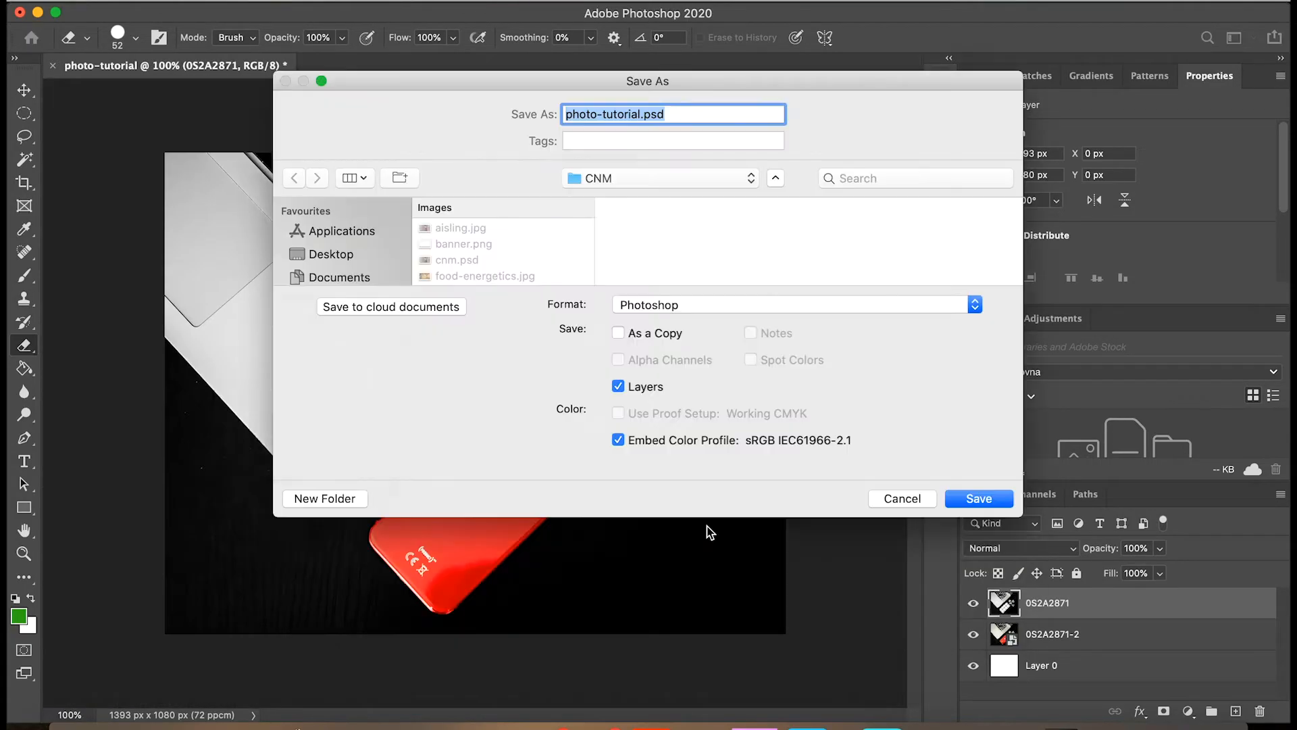
pyautogui.click(661, 178)
pyautogui.click(608, 175)
pyautogui.click(979, 499)
pyautogui.click(863, 302)
# Add a new layer above 0S2A2871 for the Brush tool and sample the phone's red as the painting colour.
pyautogui.press('super+plus')
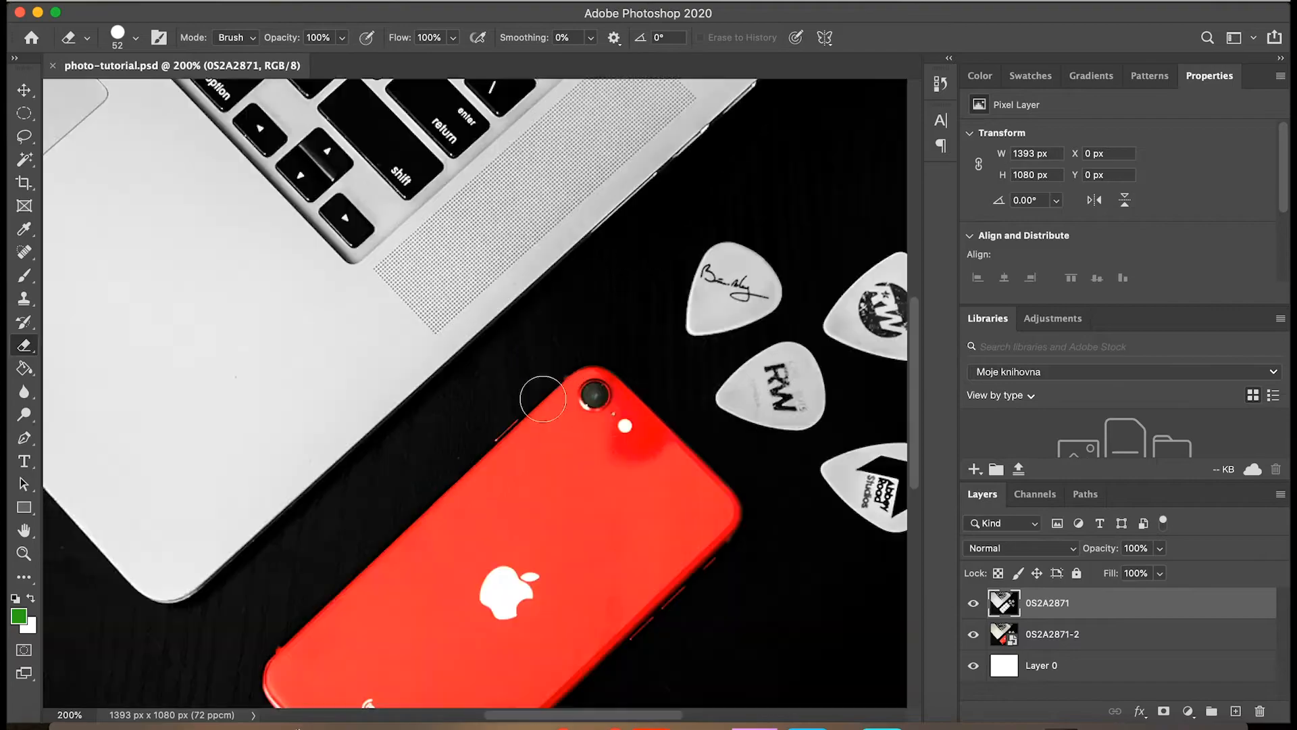
pyautogui.scroll(-5, 541, 397)
pyautogui.click(24, 276)
pyautogui.click(1236, 711)
pyautogui.click(941, 121)
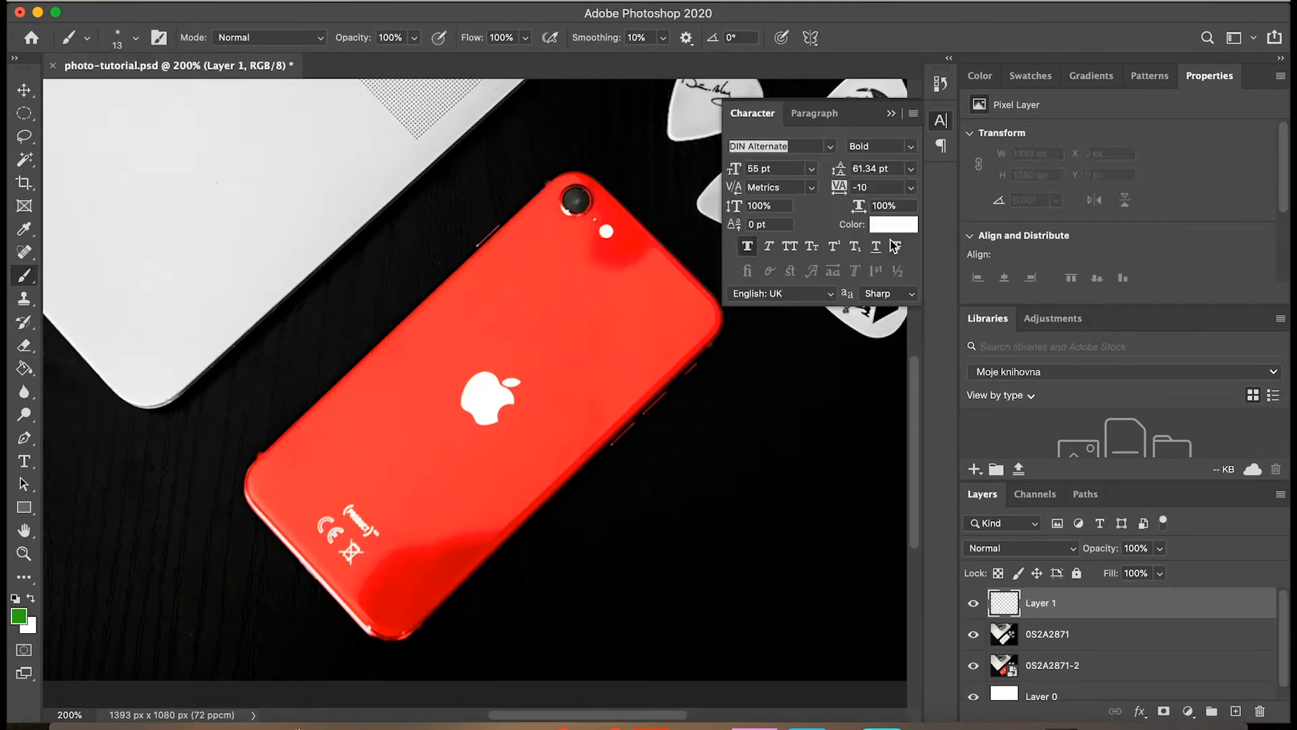
pyautogui.click(893, 224)
pyautogui.click(603, 260)
pyautogui.press('Return')
# Paint the sampled red over the dark reflections near the phone's camera and lower end on the new layer.
pyautogui.moveTo(609, 255); pyautogui.dragTo(646, 251)
pyautogui.click(135, 38)
pyautogui.moveTo(118, 91); pyautogui.dragTo(161, 92)
pyautogui.moveTo(612, 260)
pyautogui.mouseDown()
pyautogui.moveTo(648, 248)
pyautogui.moveTo(599, 284)
pyautogui.mouseUp()
pyautogui.moveTo(481, 507)
pyautogui.mouseDown()
pyautogui.moveTo(394, 584)
pyautogui.moveTo(391, 605)
pyautogui.moveTo(425, 548)
pyautogui.moveTo(557, 427)
pyautogui.moveTo(391, 594)
pyautogui.moveTo(314, 504)
pyautogui.mouseUp()
pyautogui.click(135, 38)
pyautogui.press('Return')
pyautogui.click(135, 38)
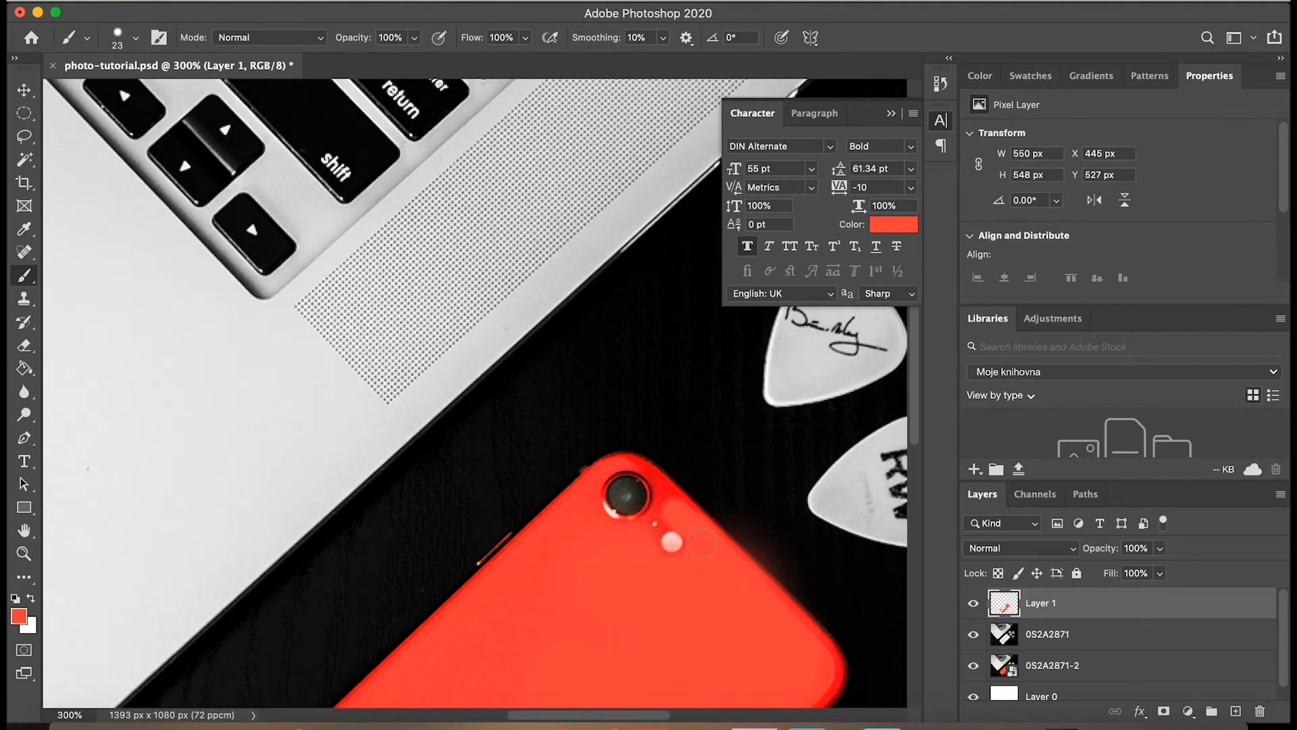
# Paint the phone's corner around the camera and its upper edge red with a 14 px brush.
pyautogui.press('super+plus')
pyautogui.scroll(-3, 704, 531)
pyautogui.click(135, 38)
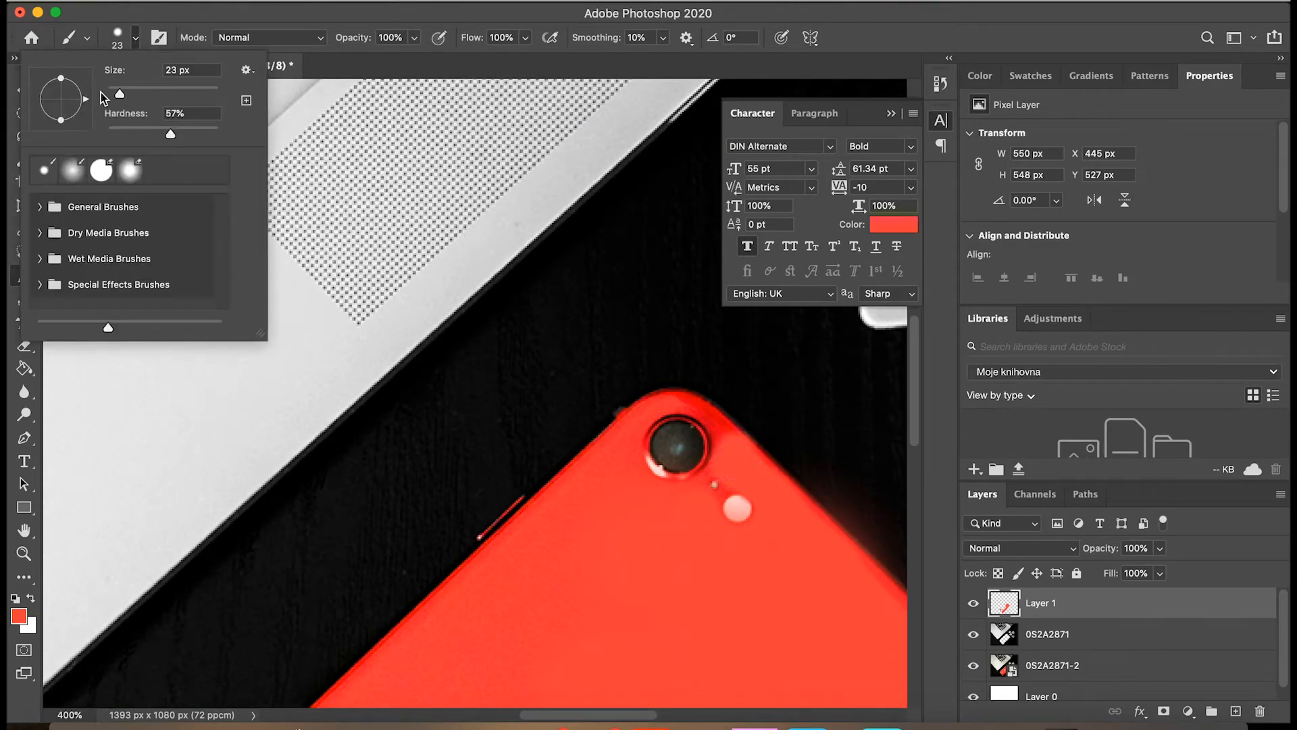
pyautogui.moveTo(119, 96); pyautogui.dragTo(113, 96)
pyautogui.moveTo(682, 402)
pyautogui.mouseDown()
pyautogui.moveTo(714, 417)
pyautogui.moveTo(533, 528)
pyautogui.mouseUp()
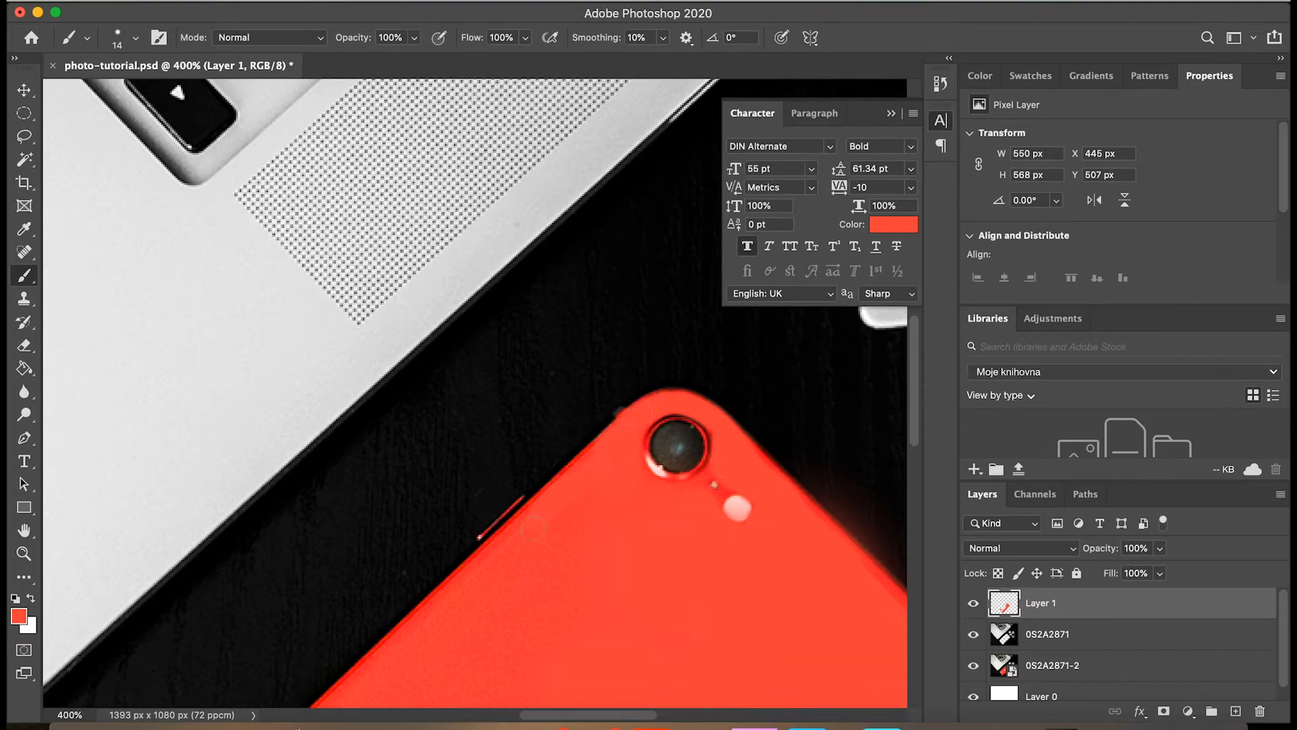
# Paint the phone's back evenly red around the Apple logo and down to the markings with a 79 px brush.
pyautogui.press('super+minus')
pyautogui.press('super+minus')
pyautogui.press('super+minus')
pyautogui.press('super+plus')
pyautogui.press('super+minus')
pyautogui.press('super+plus')
pyautogui.press('super+plus')
pyautogui.press('super+plus')
pyautogui.press('super+plus')
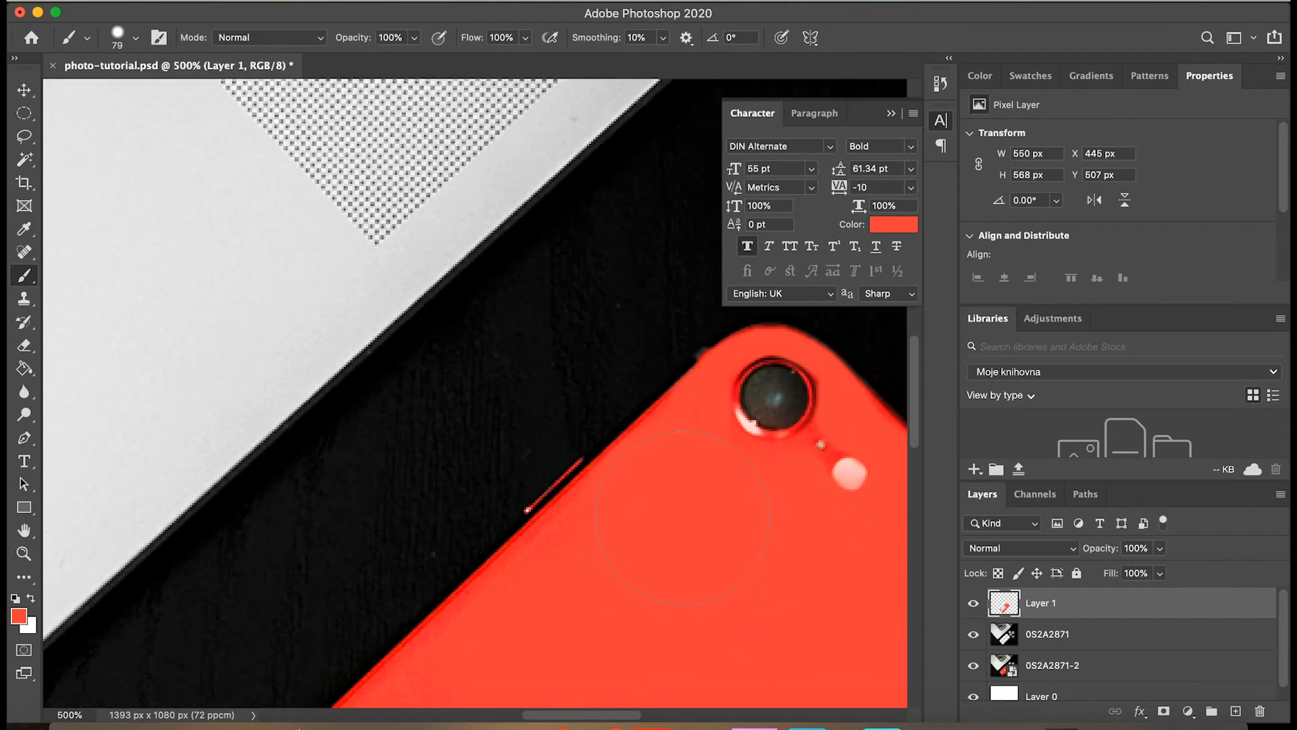
pyautogui.moveTo(582, 603); pyautogui.dragTo(497, 245)
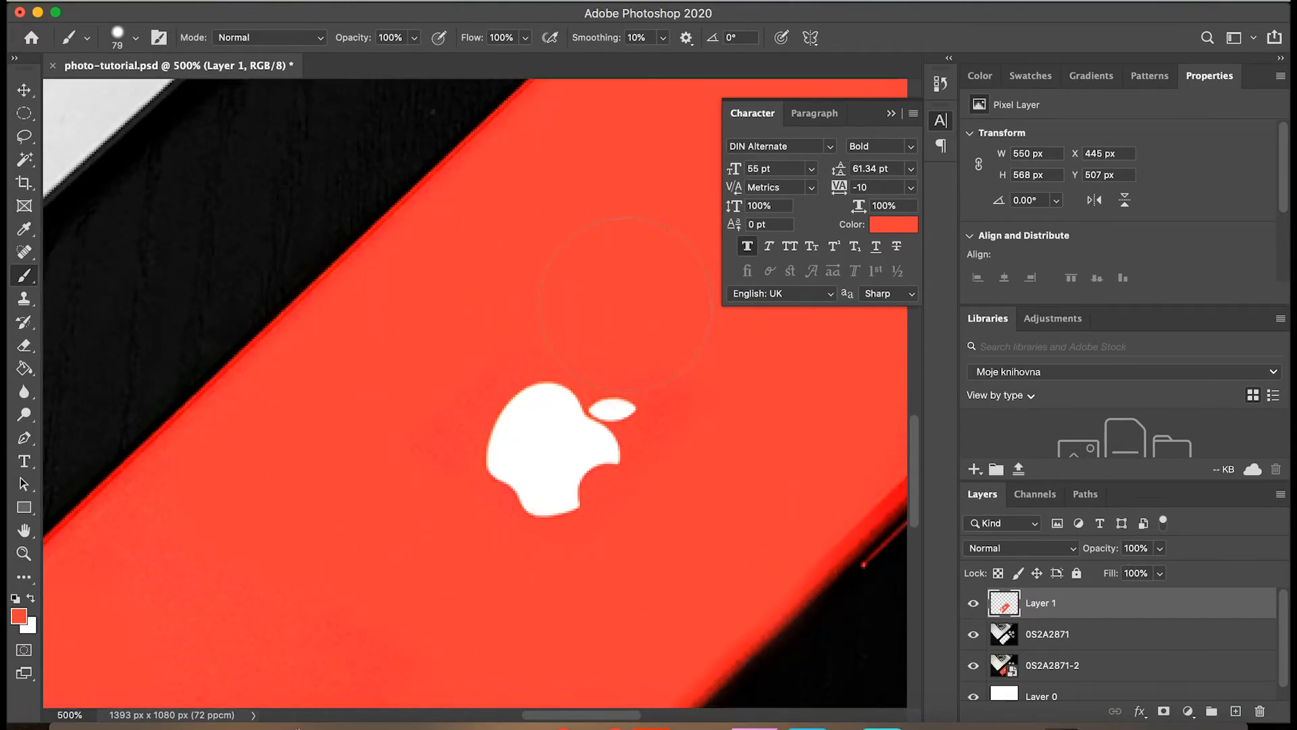
pyautogui.scroll(-5, 514, 294)
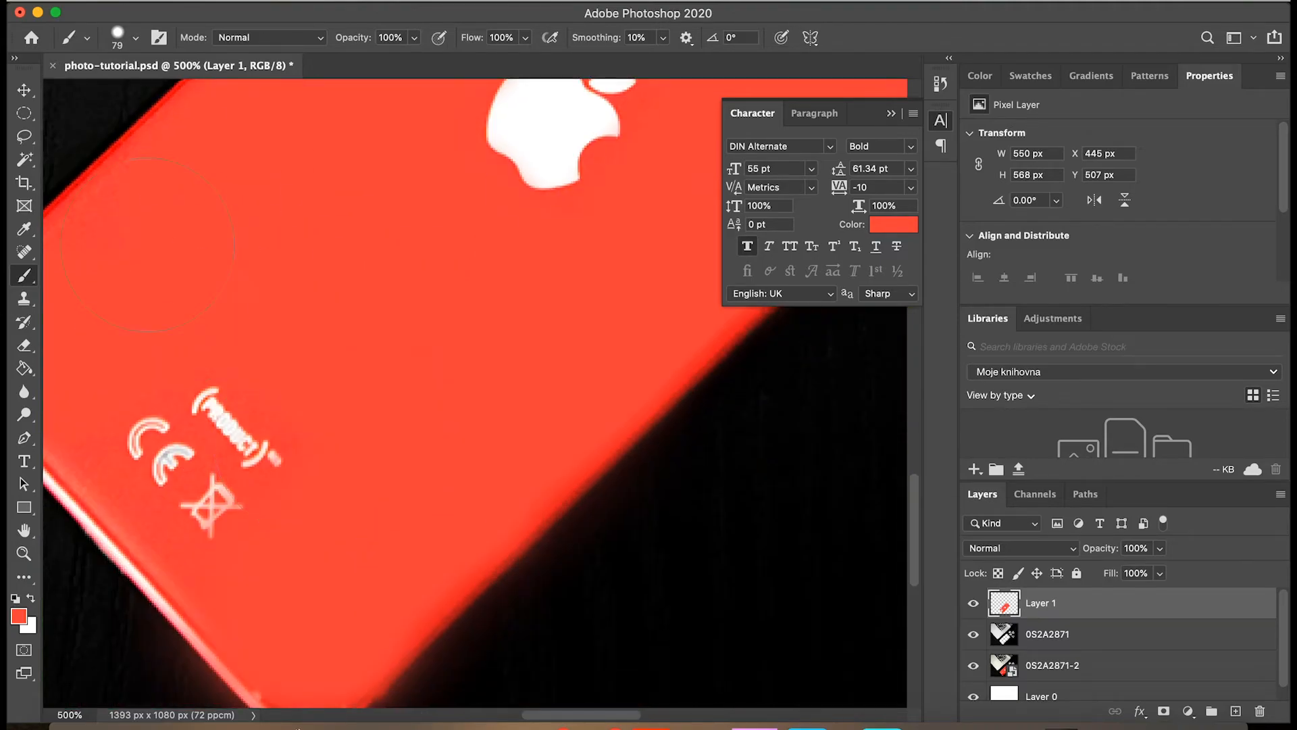
# Paint around the PRODUCT and CE markings and along the phone's lower edges with a 17 px brush.
pyautogui.scroll(-1, 148, 244)
pyautogui.hscroll(-4, 148, 245)
pyautogui.click(135, 38)
pyautogui.click(119, 93)
pyautogui.moveTo(290, 408); pyautogui.dragTo(438, 578)
pyautogui.press('super+z')
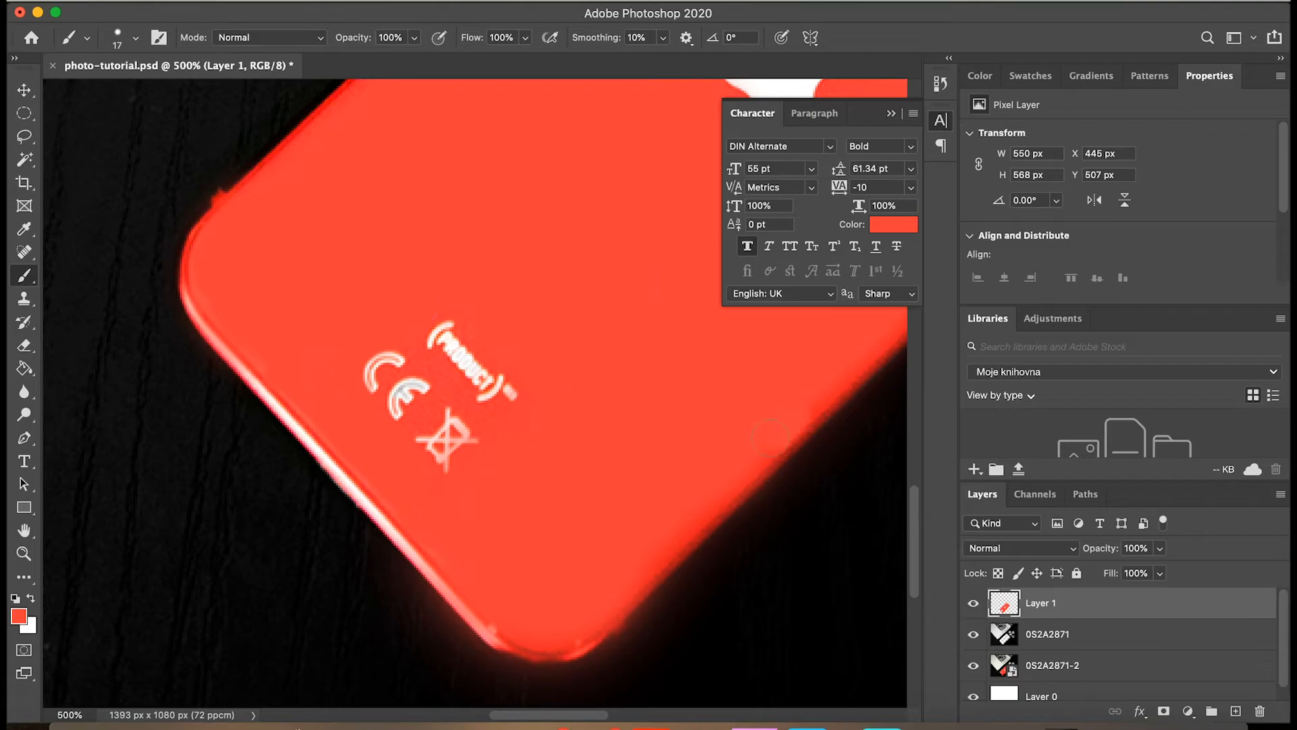
pyautogui.moveTo(771, 439); pyautogui.dragTo(665, 541)
# Touch up the red along the phone's long edge beside the side buttons with the 17 px brush.
pyautogui.press('super+minus')
pyautogui.press('super+minus')
pyautogui.press('super+minus')
pyautogui.press('super+plus')
pyautogui.scroll(7, 608, 464)
pyautogui.scroll(-4, 608, 463)
pyautogui.moveTo(709, 358); pyautogui.dragTo(653, 408)
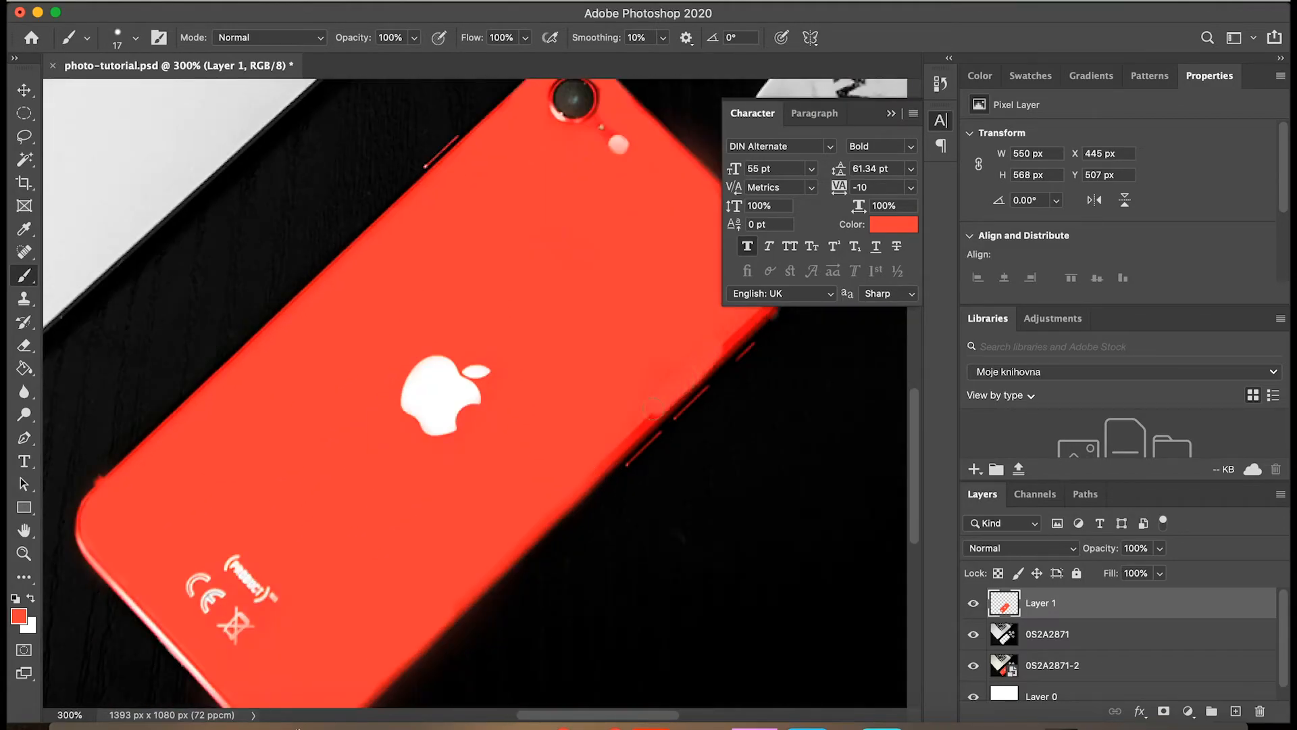
pyautogui.scroll(3, 654, 408)
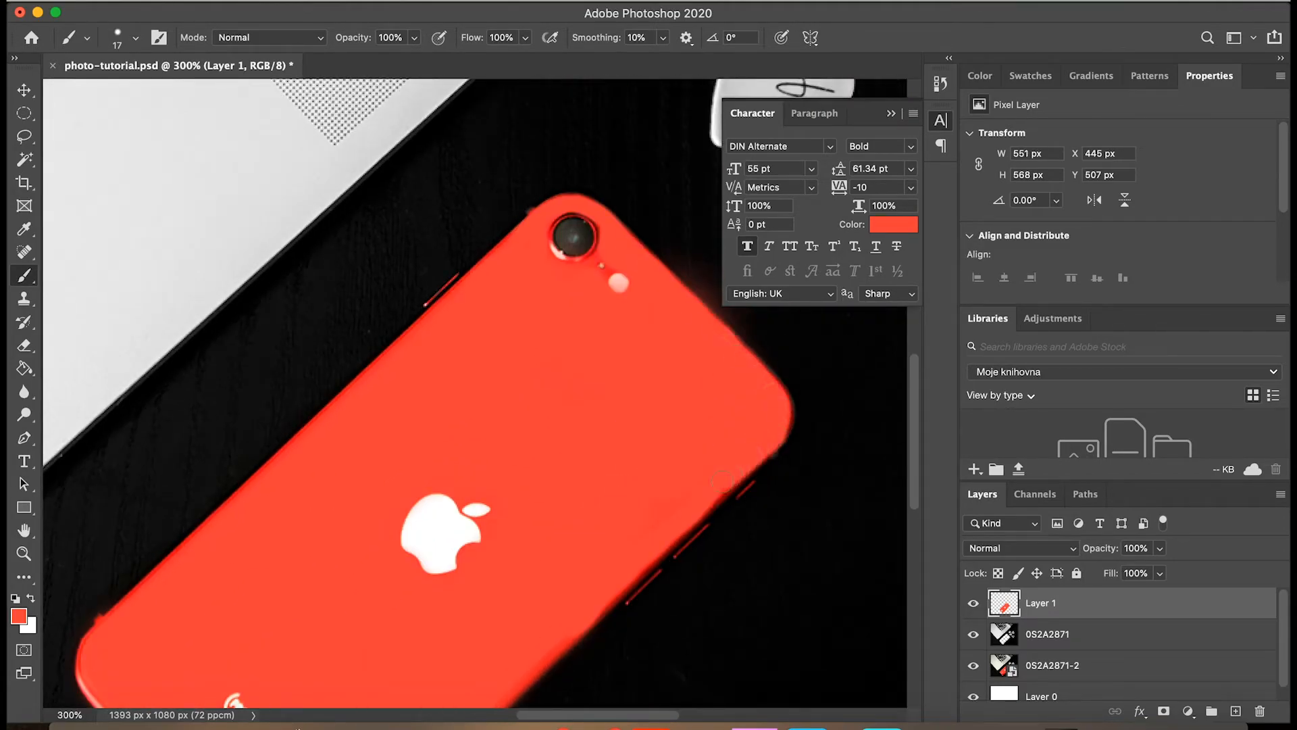
pyautogui.scroll(-5, 574, 444)
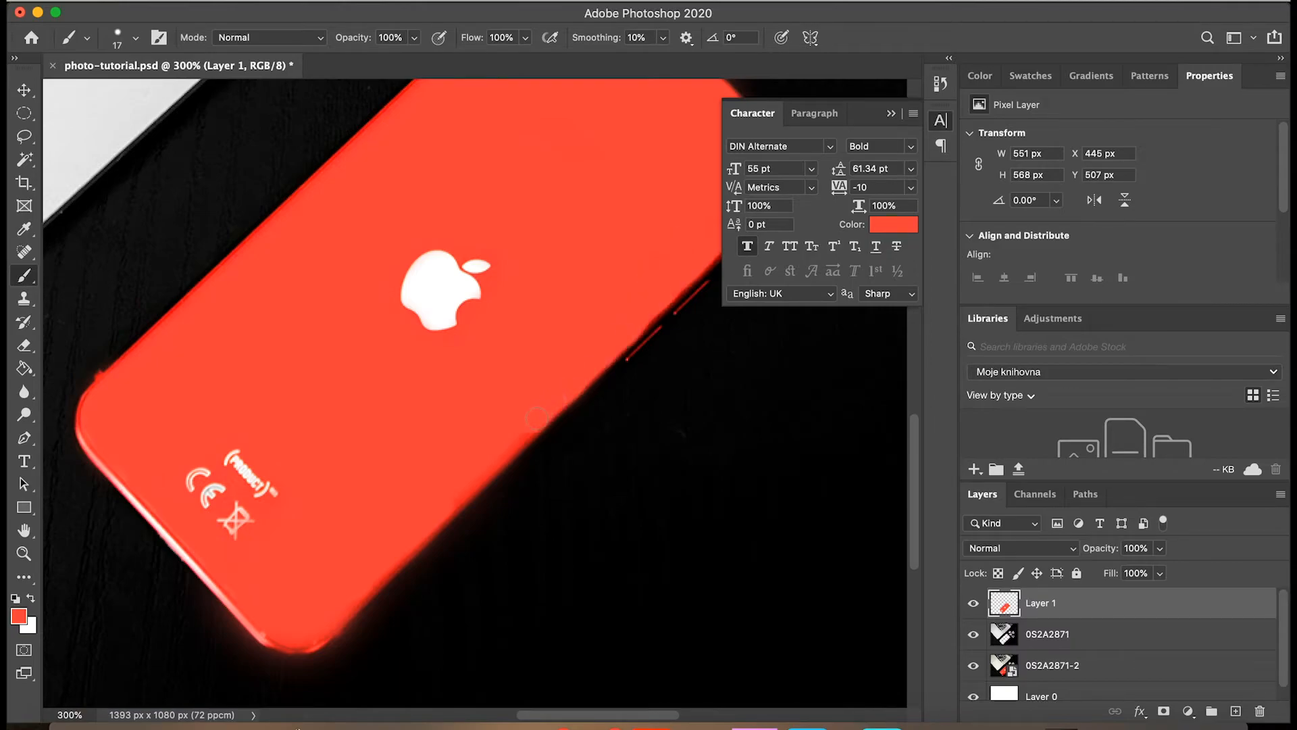
pyautogui.press('super+1')
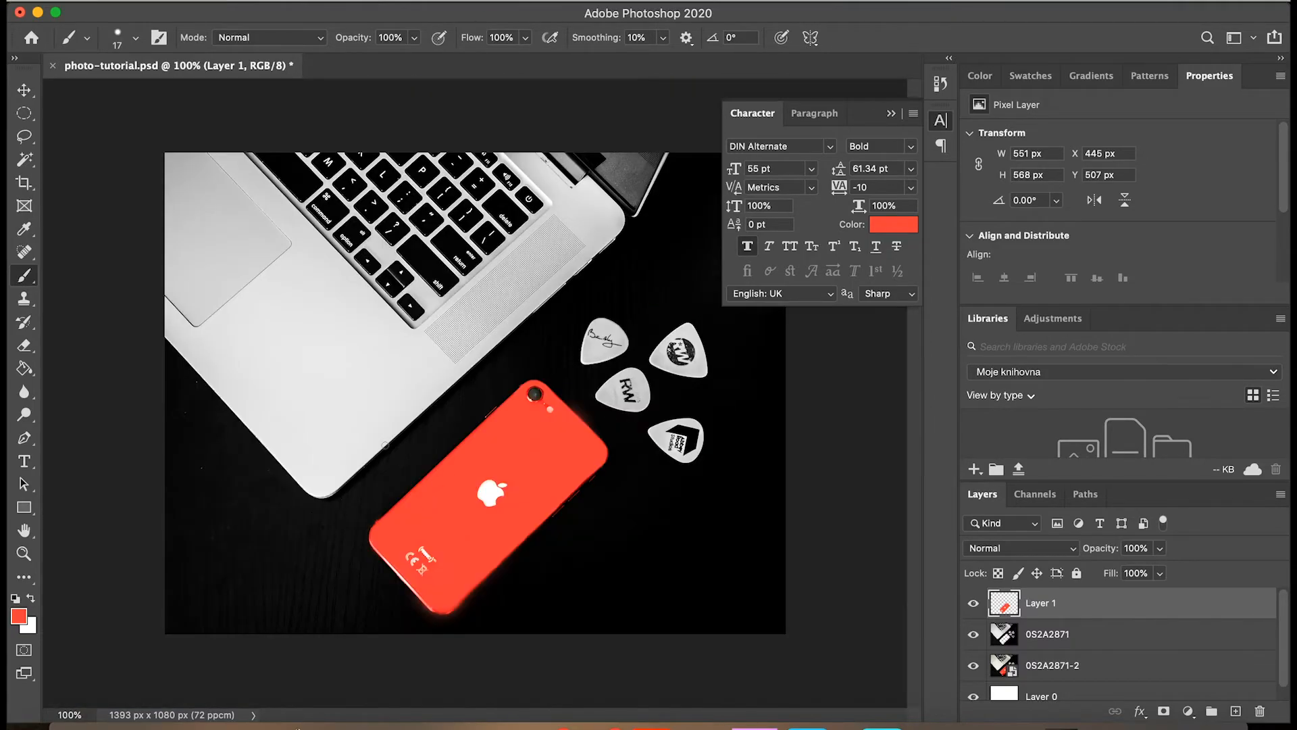
# Crop the canvas to 1393 x 1075 px and export the composite as a JPG at 100% quality.
pyautogui.press('v')
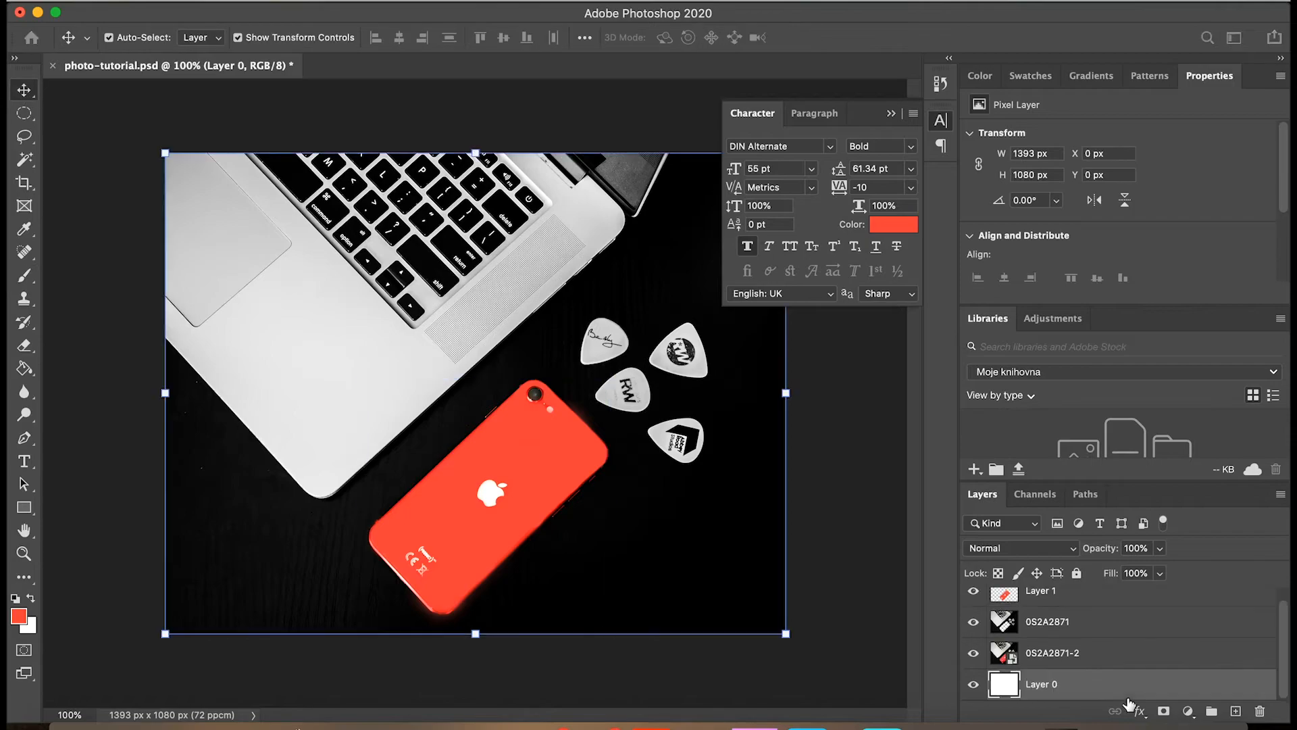
pyautogui.click(855, 402)
pyautogui.click(462, 256)
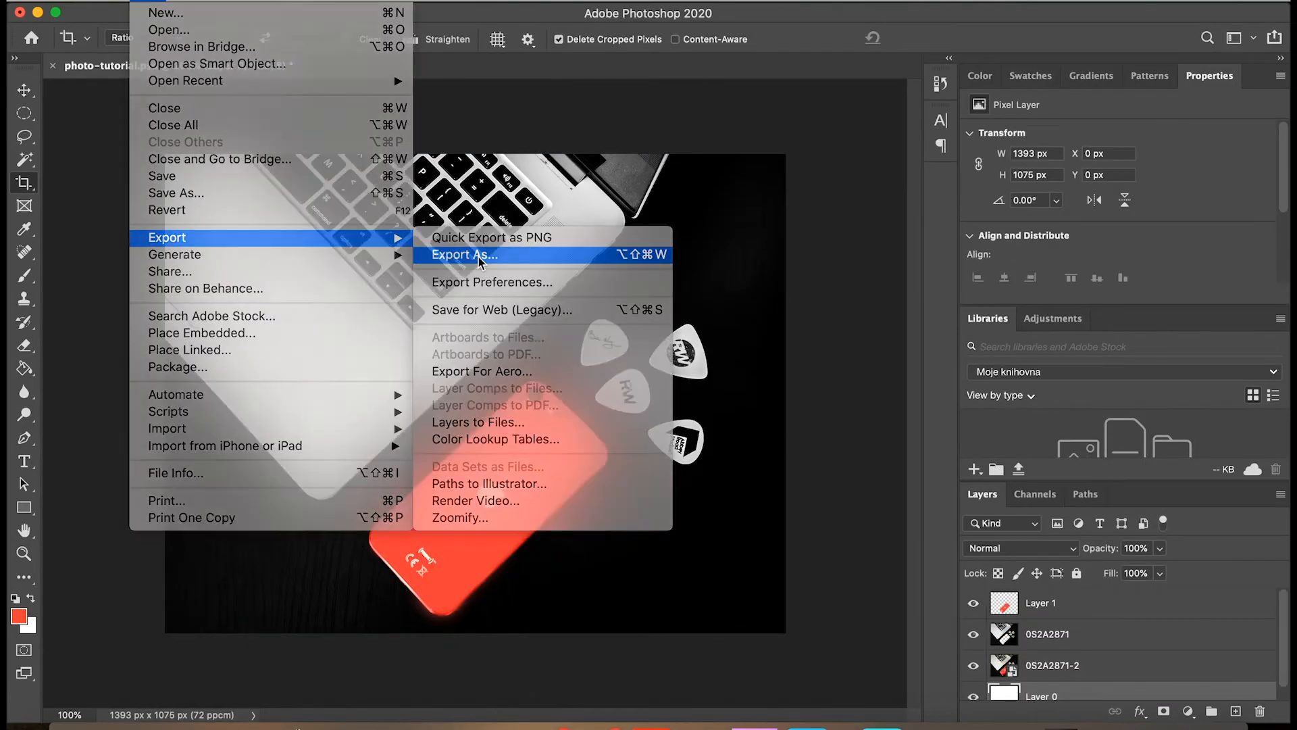
pyautogui.click(478, 256)
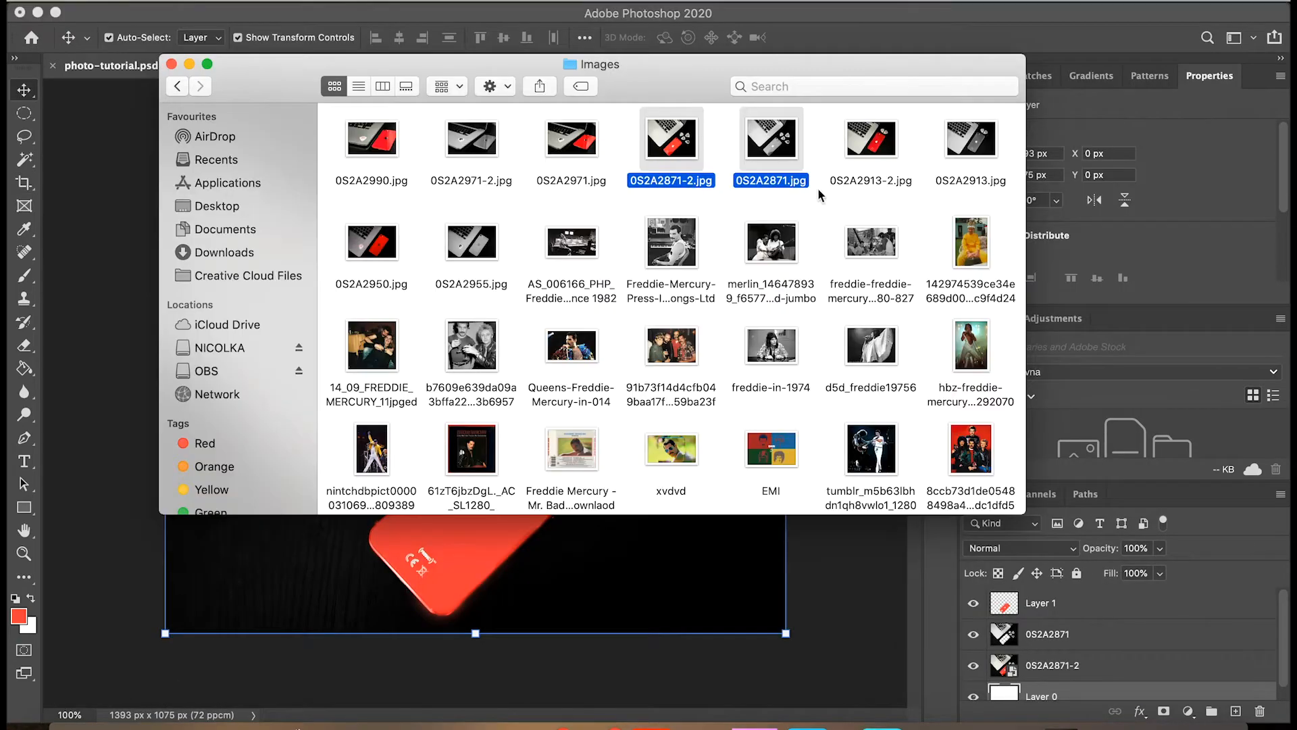
# Preview the exported photos, then place 0S2A2913-2 and 0S2A2913 in the document with the earlier phone layers hidden.
pyautogui.press('space')
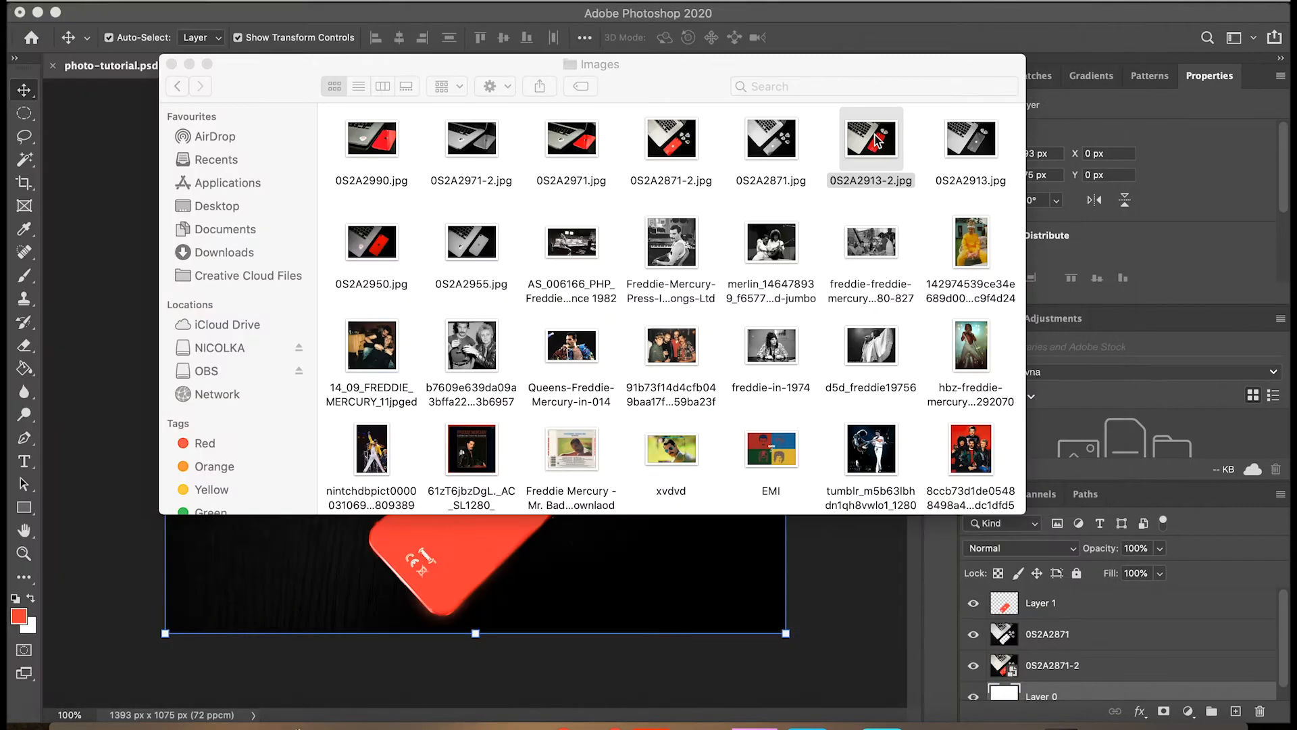
pyautogui.moveTo(872, 178); pyautogui.dragTo(871, 233)
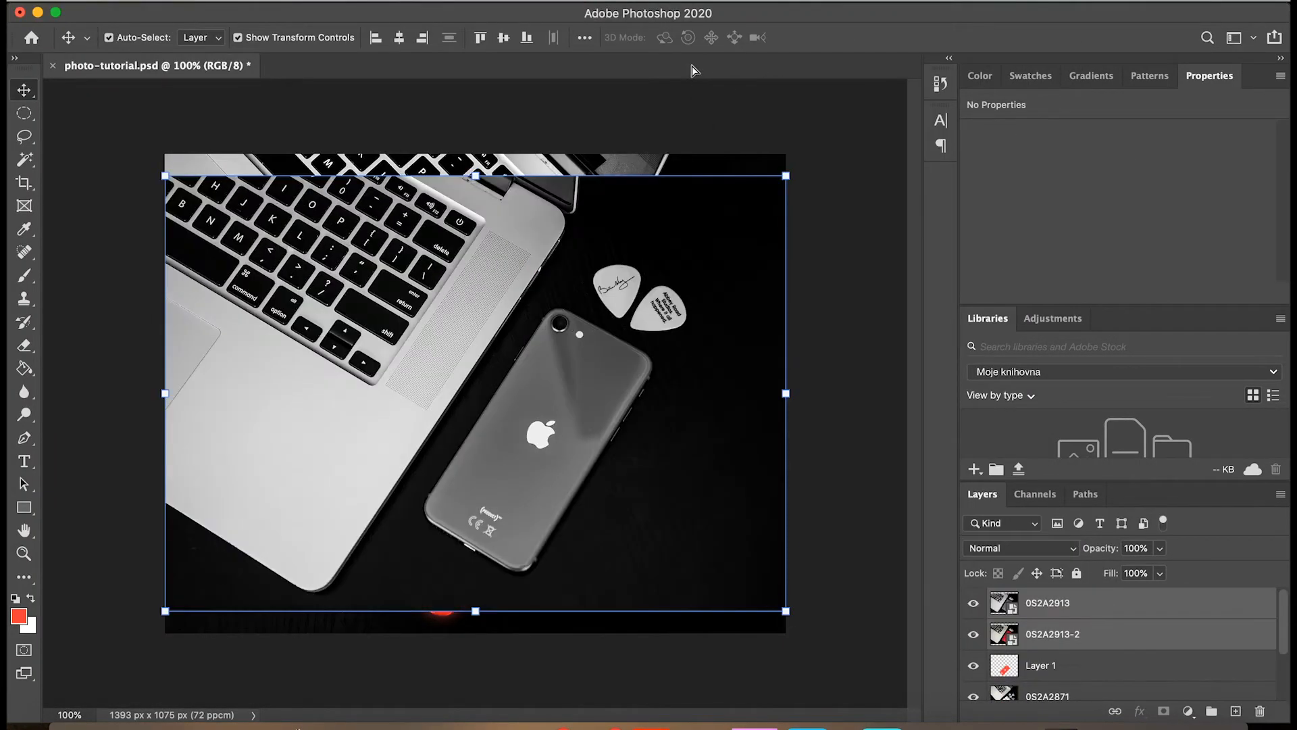
pyautogui.press('Return')
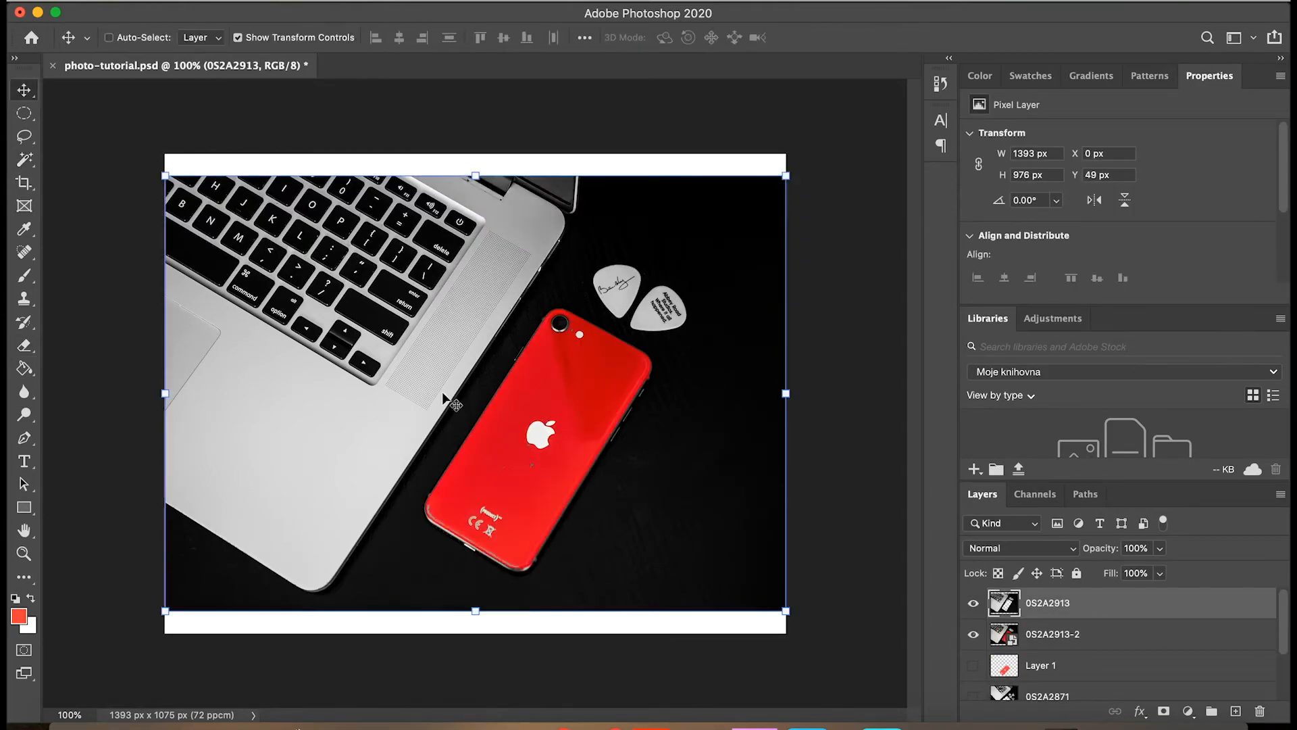
# Erase the grey phone body on layer 0S2A2913 to reveal the red phone, using a 52 px eraser.
pyautogui.press('super+plus')
pyautogui.press('super+plus')
pyautogui.scroll(-3, 442, 394)
pyautogui.press('w')
pyautogui.press('e')
pyautogui.moveTo(662, 365); pyautogui.dragTo(633, 333)
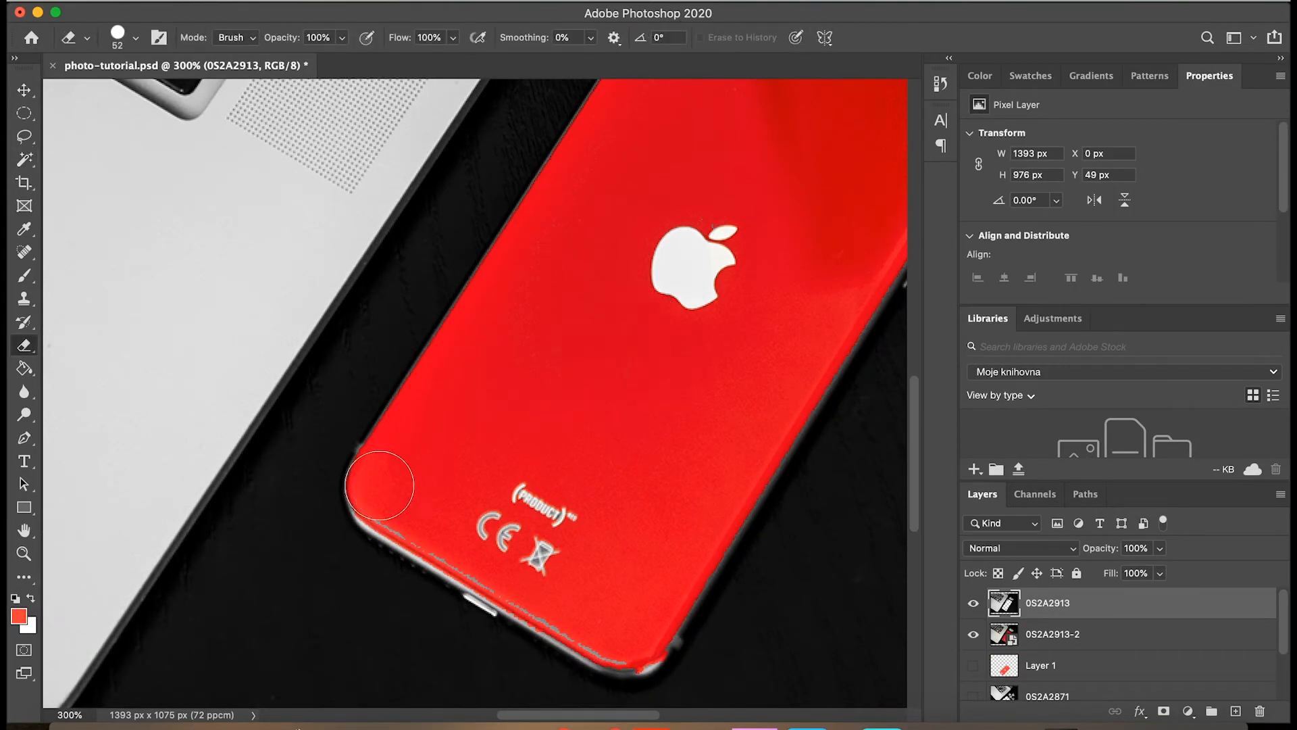
pyautogui.moveTo(379, 486); pyautogui.dragTo(384, 501)
# Erase the grey rim along the edges and corners of the phone on layer 0S2A2913 with a 20 px eraser.
pyautogui.click(135, 38)
pyautogui.moveTo(123, 90); pyautogui.dragTo(117, 90)
pyautogui.moveTo(418, 538); pyautogui.dragTo(606, 653)
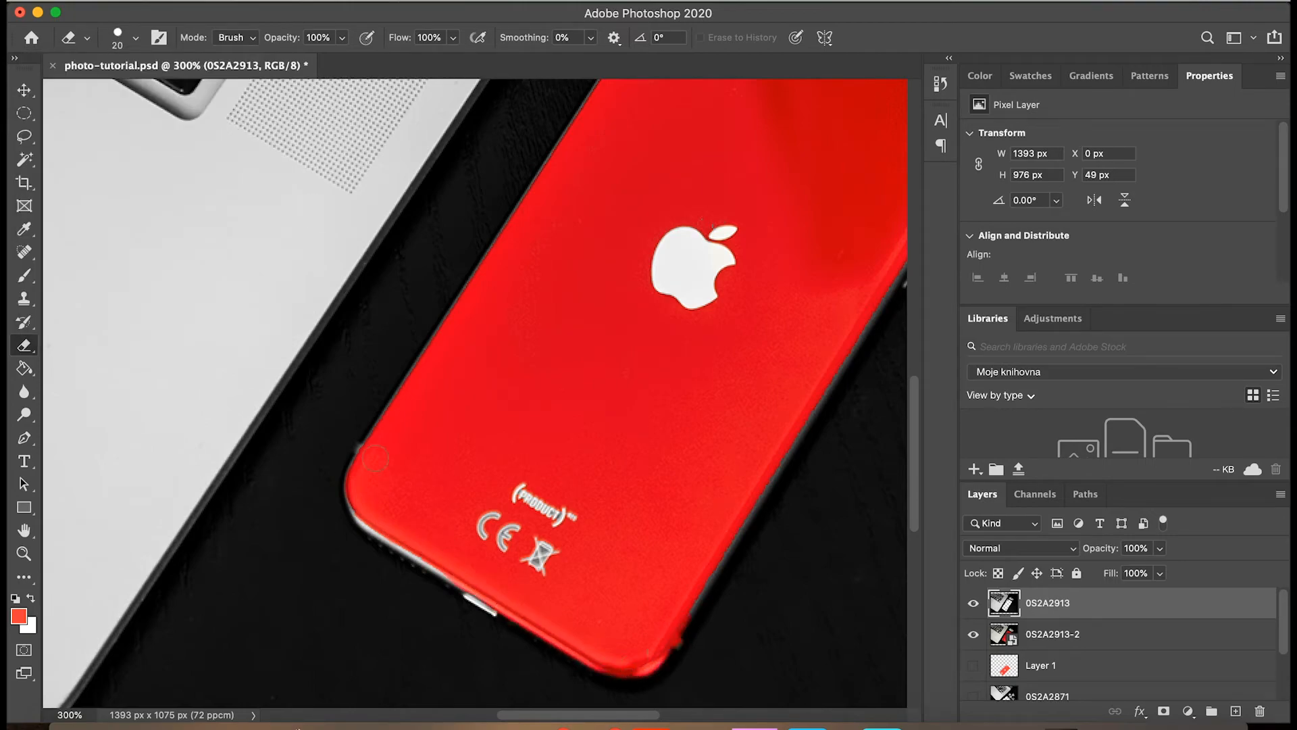
pyautogui.scroll(10, 783, 437)
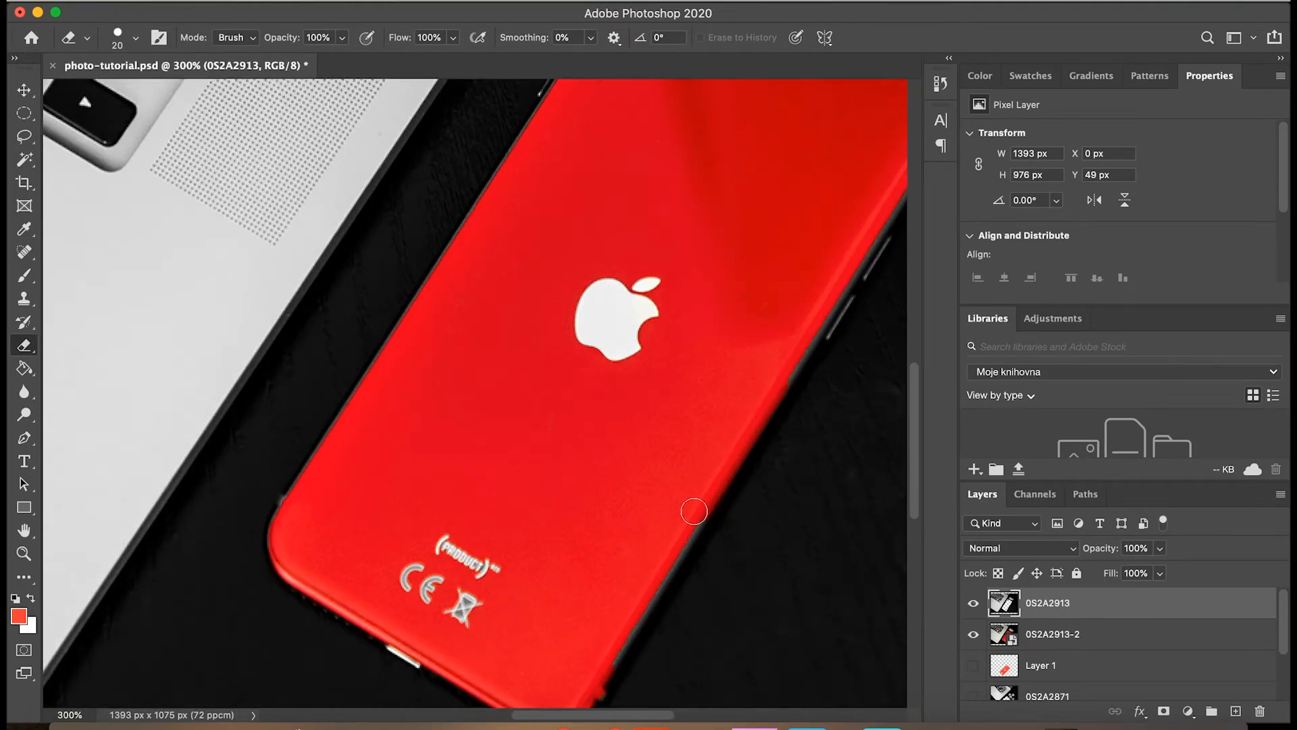
pyautogui.hscroll(3, 592, 185)
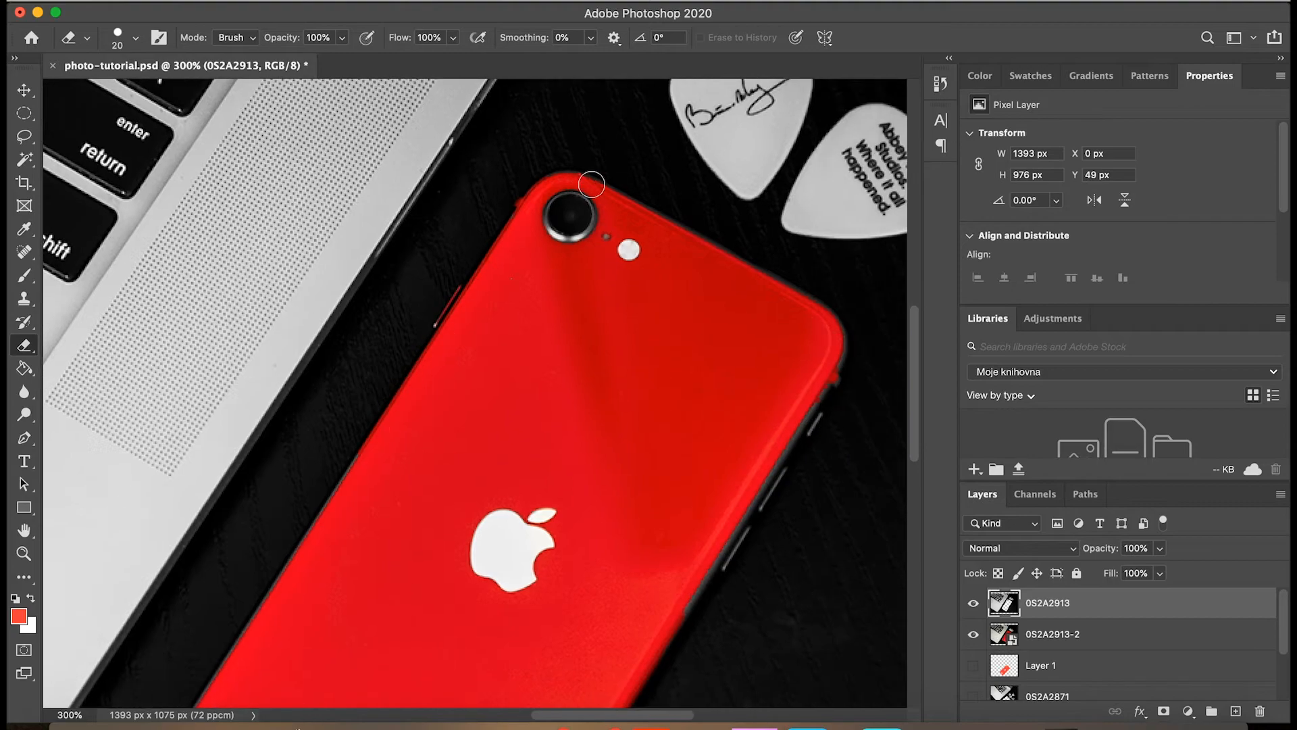
pyautogui.scroll(-5, 676, 514)
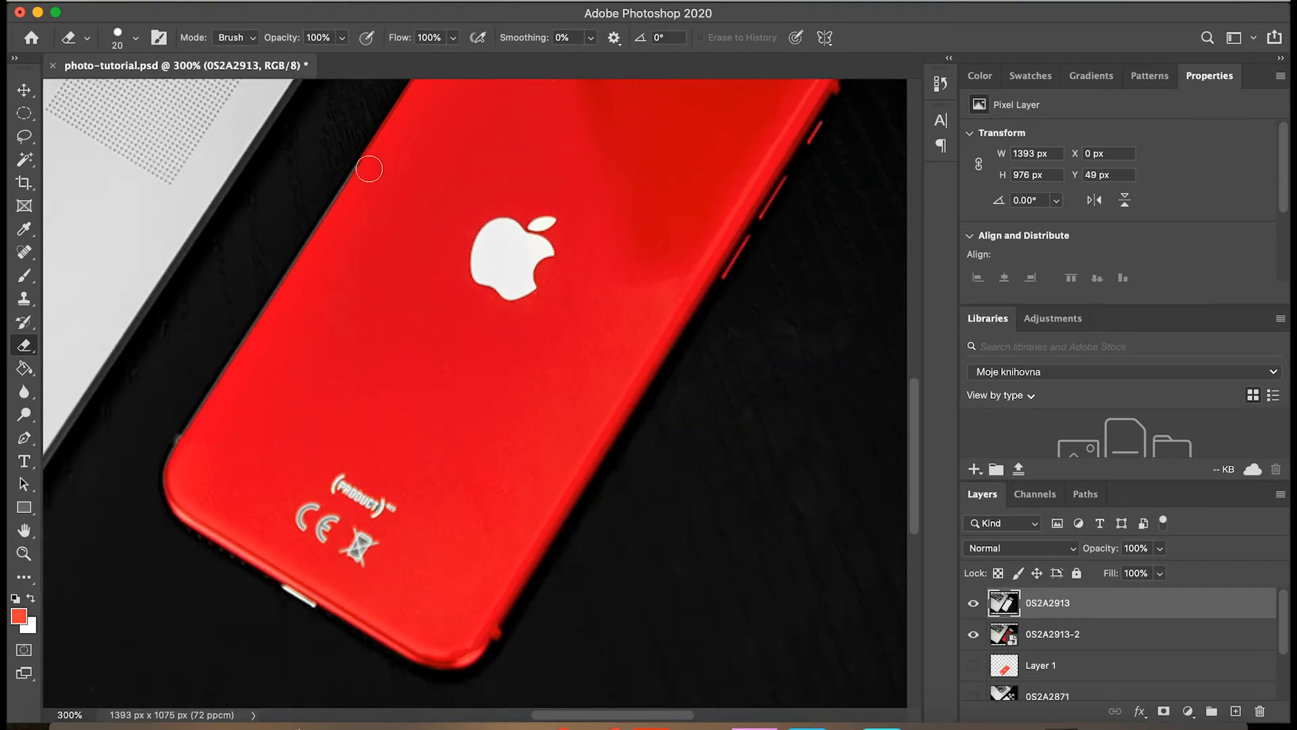
pyautogui.scroll(-3, 400, 371)
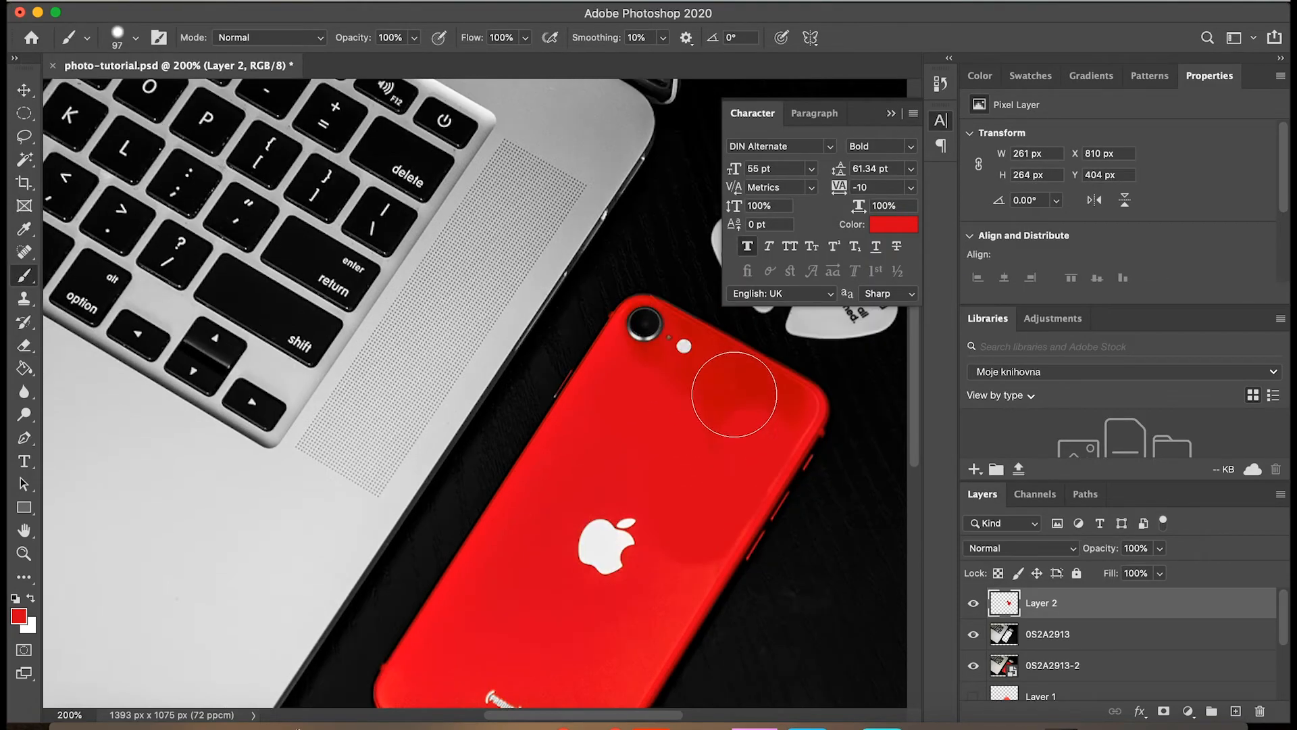
# Paint red over the upper half of the phone's back on Layer 2, using a 23 px brush around the camera.
pyautogui.moveTo(738, 376); pyautogui.dragTo(653, 416)
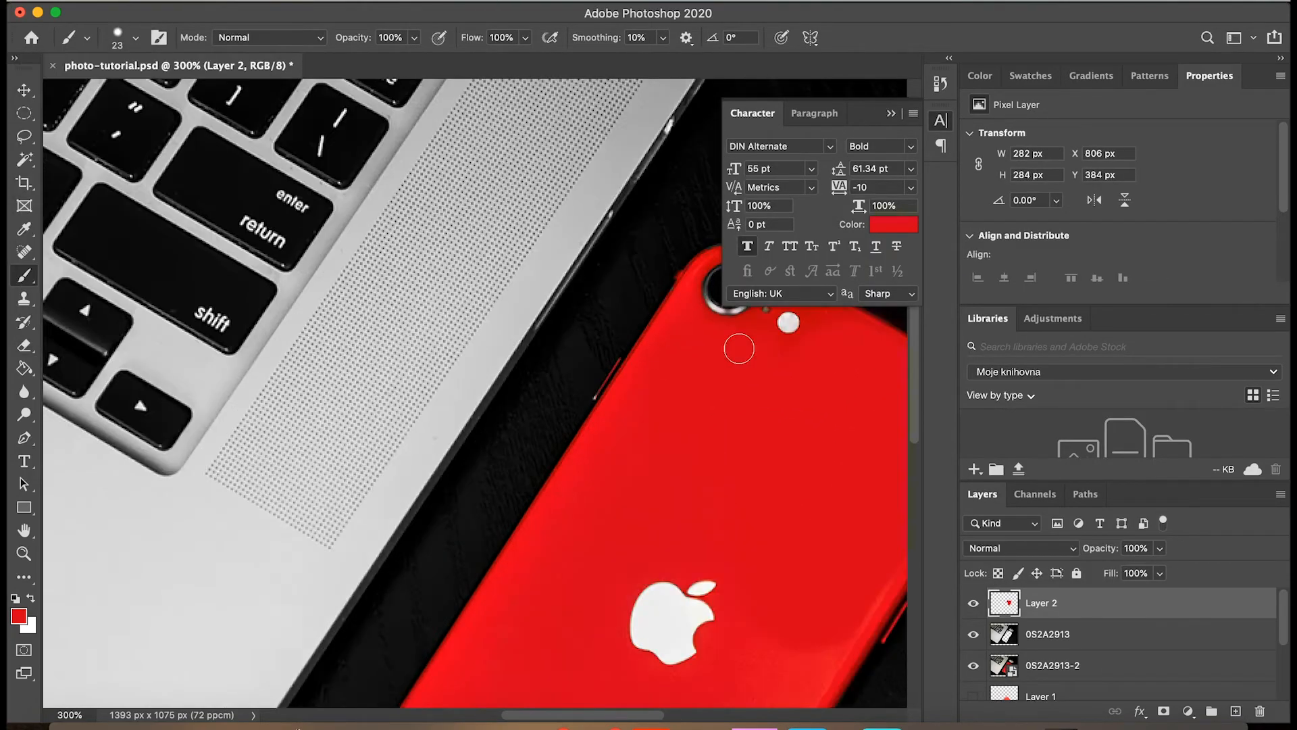
pyautogui.scroll(3, 739, 349)
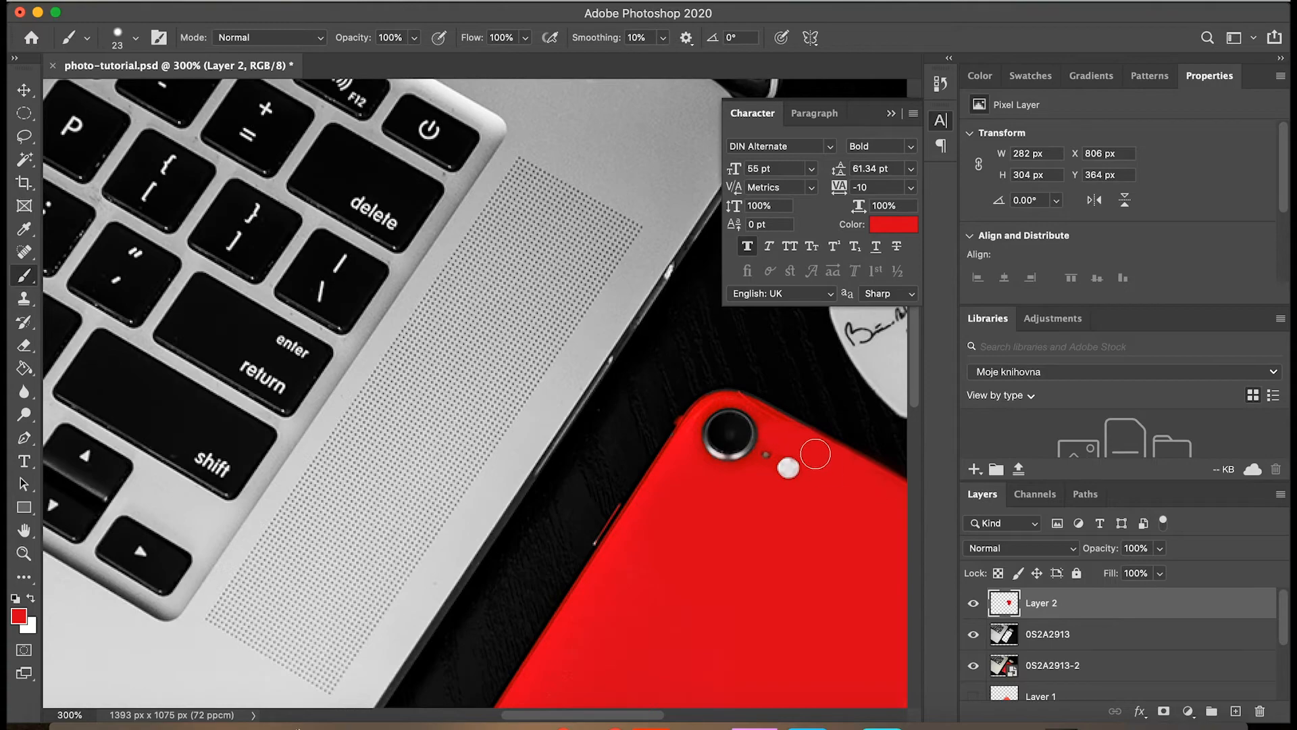
pyautogui.click(135, 38)
pyautogui.click(749, 404)
# Sample a brighter red from the phone and paint it over the phone's back on Layer 2 with a 78 px brush.
pyautogui.moveTo(120, 84); pyautogui.dragTo(143, 83)
pyautogui.press('super+minus')
pyautogui.press('super+minus')
pyautogui.click(894, 224)
pyautogui.click(587, 452)
pyautogui.press('Return')
pyautogui.click(135, 38)
pyautogui.moveTo(584, 443); pyautogui.dragTo(575, 424)
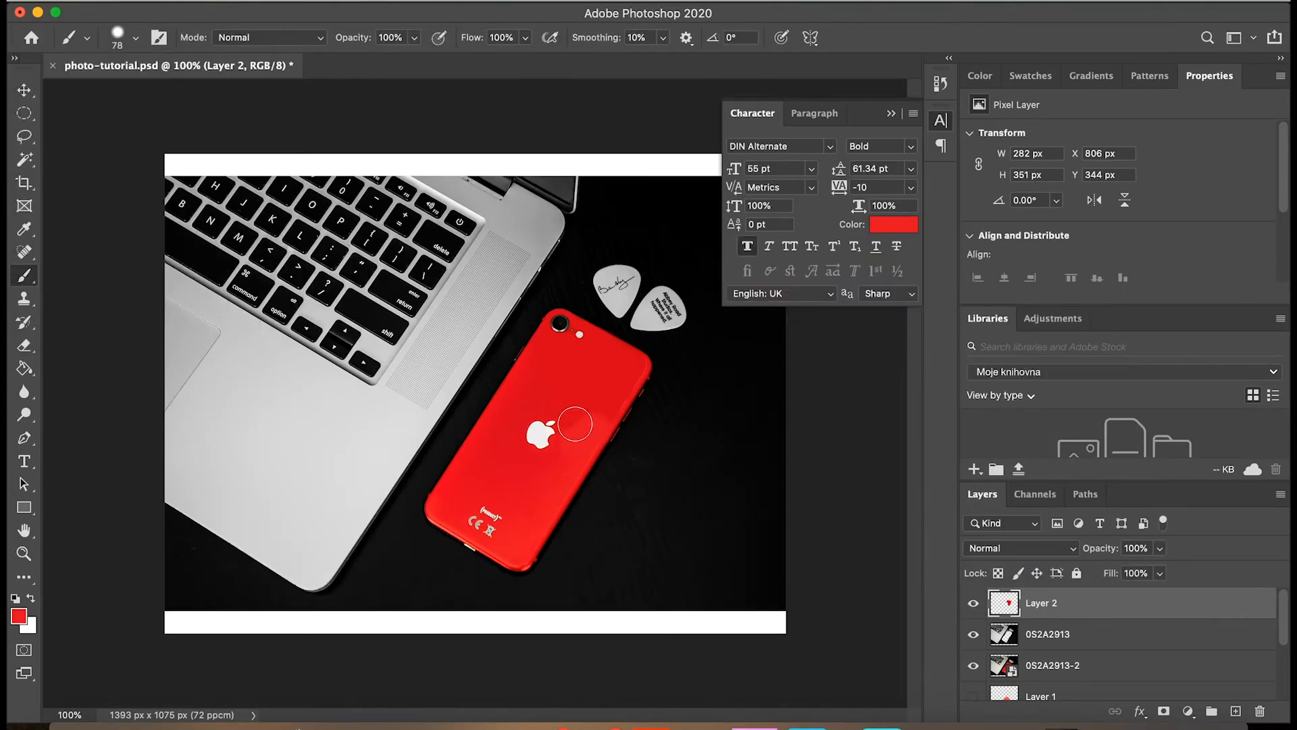
# Even out the red across the phone's back on Layer 2 with a softer 92 px brush at 13% hardness.
pyautogui.click(135, 38)
pyautogui.moveTo(151, 93); pyautogui.dragTo(155, 96)
pyautogui.moveTo(169, 133); pyautogui.dragTo(121, 134)
pyautogui.moveTo(591, 406)
pyautogui.mouseDown()
pyautogui.moveTo(626, 369)
pyautogui.moveTo(570, 375)
pyautogui.mouseUp()
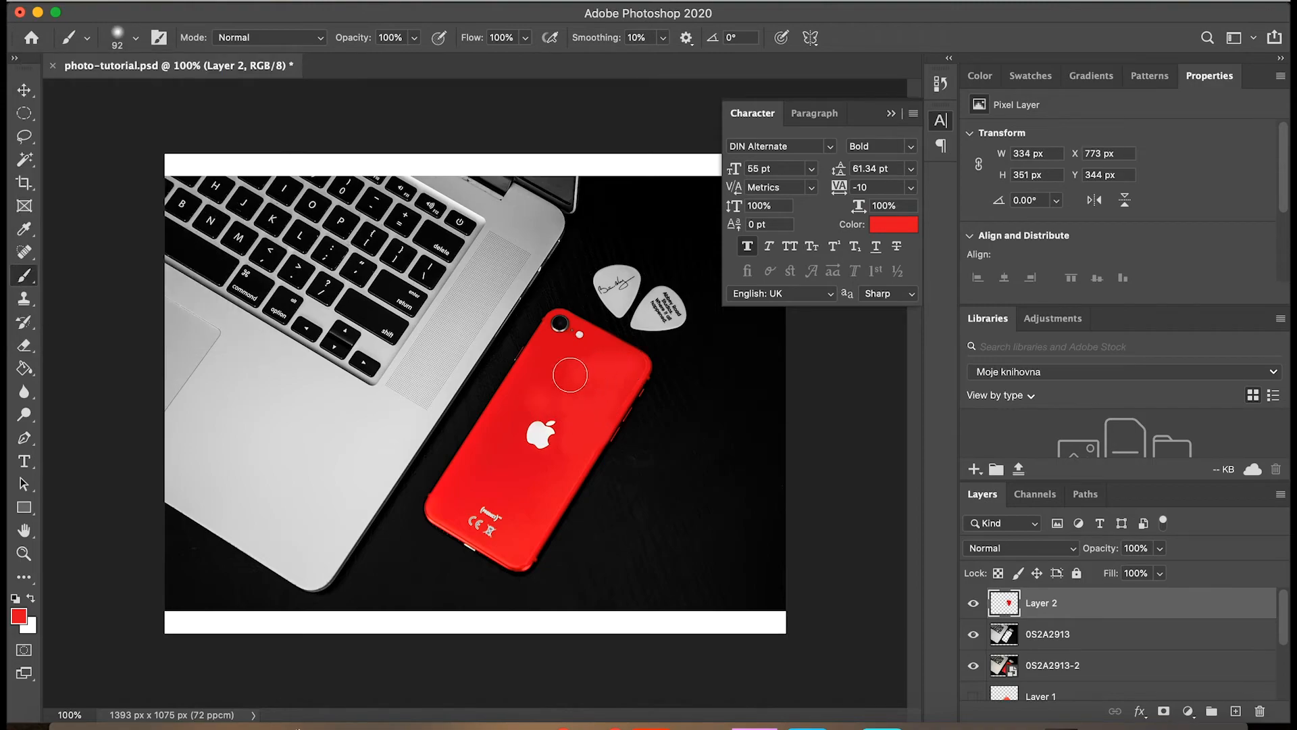
pyautogui.moveTo(575, 421)
pyautogui.mouseDown()
pyautogui.moveTo(580, 386)
pyautogui.moveTo(499, 437)
pyautogui.moveTo(603, 366)
pyautogui.mouseUp()
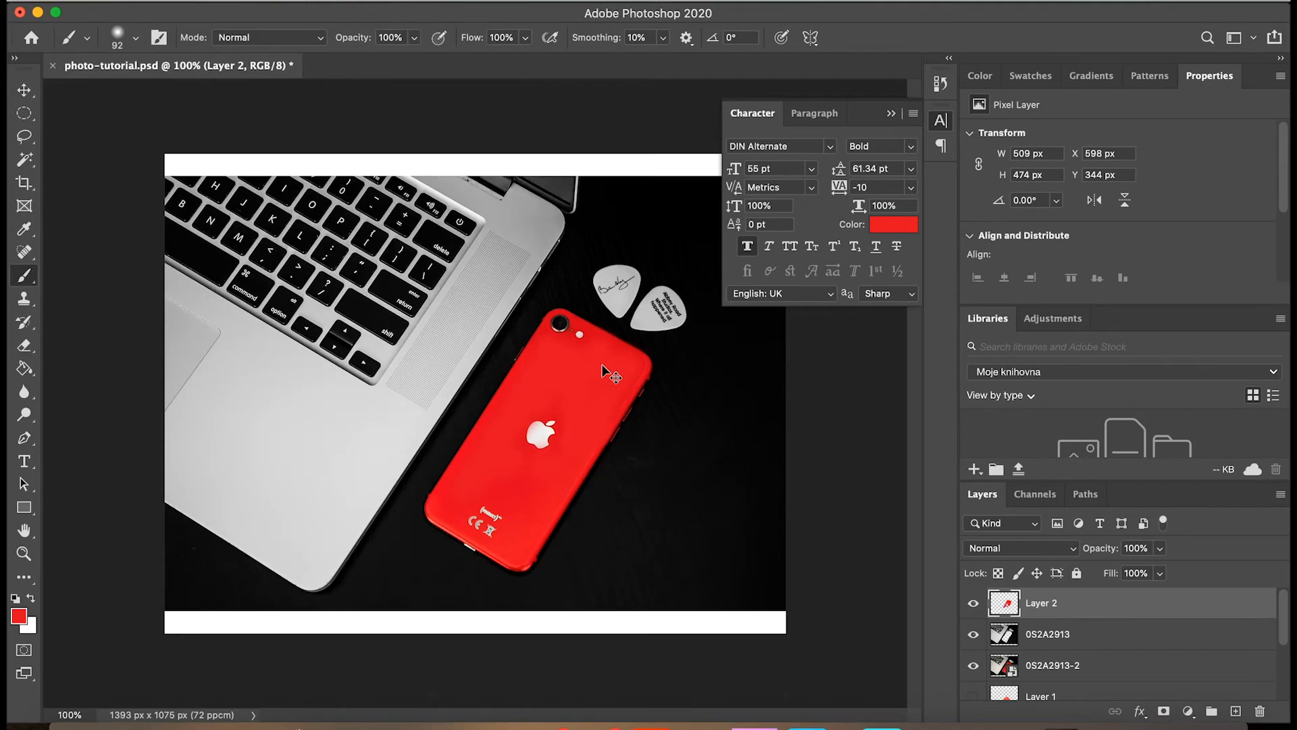
# Pick a light grey and paint over the phone's Apple logo on Layer 2 with a 28 px brush at 13% hardness.
pyautogui.press('super+plus')
pyautogui.press('super+minus')
pyautogui.press('super+plus')
pyautogui.press('super+plus')
pyautogui.scroll(-2, 541, 509)
pyautogui.click(136, 38)
pyautogui.moveTo(156, 95); pyautogui.dragTo(122, 95)
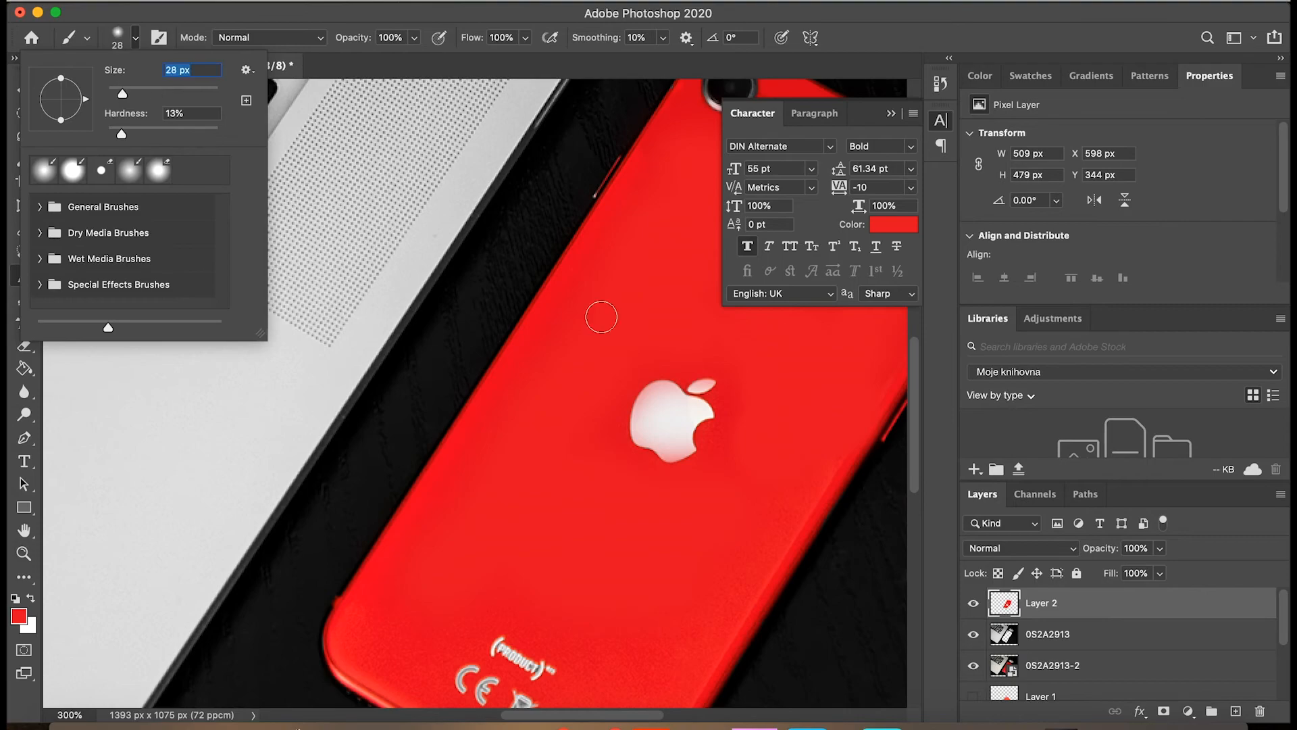
pyautogui.click(894, 224)
pyautogui.click(284, 379)
pyautogui.click(1120, 272)
pyautogui.moveTo(665, 393); pyautogui.dragTo(672, 413)
# Fill the rest of the Apple logo and its leaf with light grey using a harder brush, reduced to 15 px for the edges.
pyautogui.click(135, 37)
pyautogui.moveTo(121, 133); pyautogui.dragTo(180, 133)
pyautogui.moveTo(663, 401); pyautogui.dragTo(650, 428)
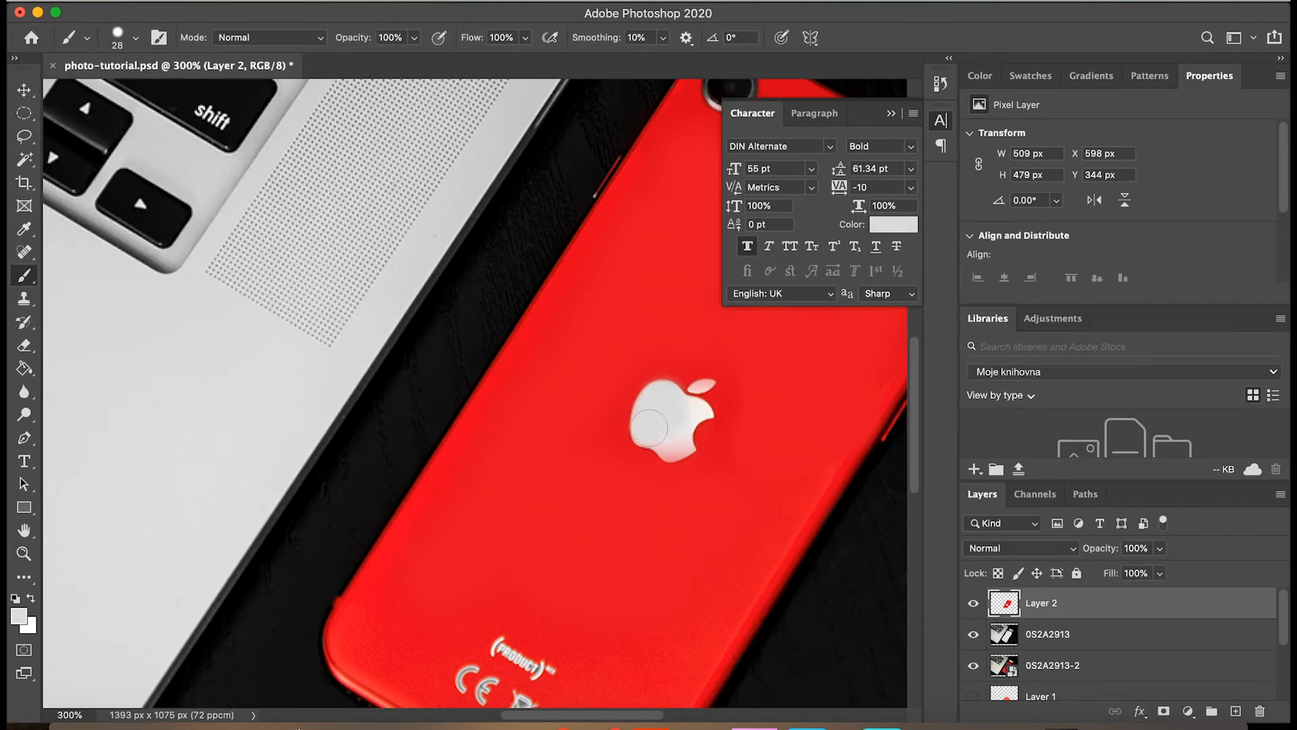
pyautogui.press('super+plus')
pyautogui.press('super+plus')
pyautogui.hscroll(4, 685, 418)
pyautogui.click(135, 38)
pyautogui.moveTo(122, 95); pyautogui.dragTo(113, 94)
pyautogui.moveTo(583, 463); pyautogui.dragTo(594, 446)
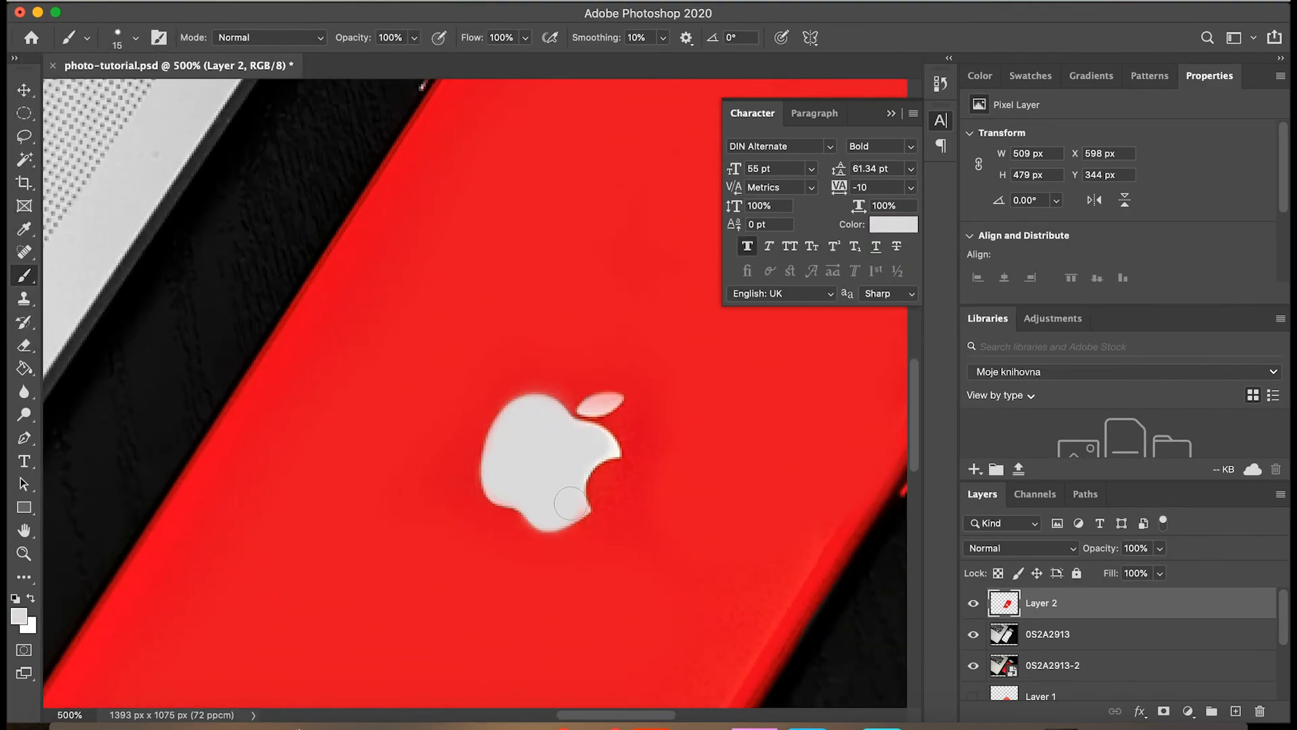
pyautogui.click(135, 37)
pyautogui.moveTo(610, 401); pyautogui.dragTo(599, 406)
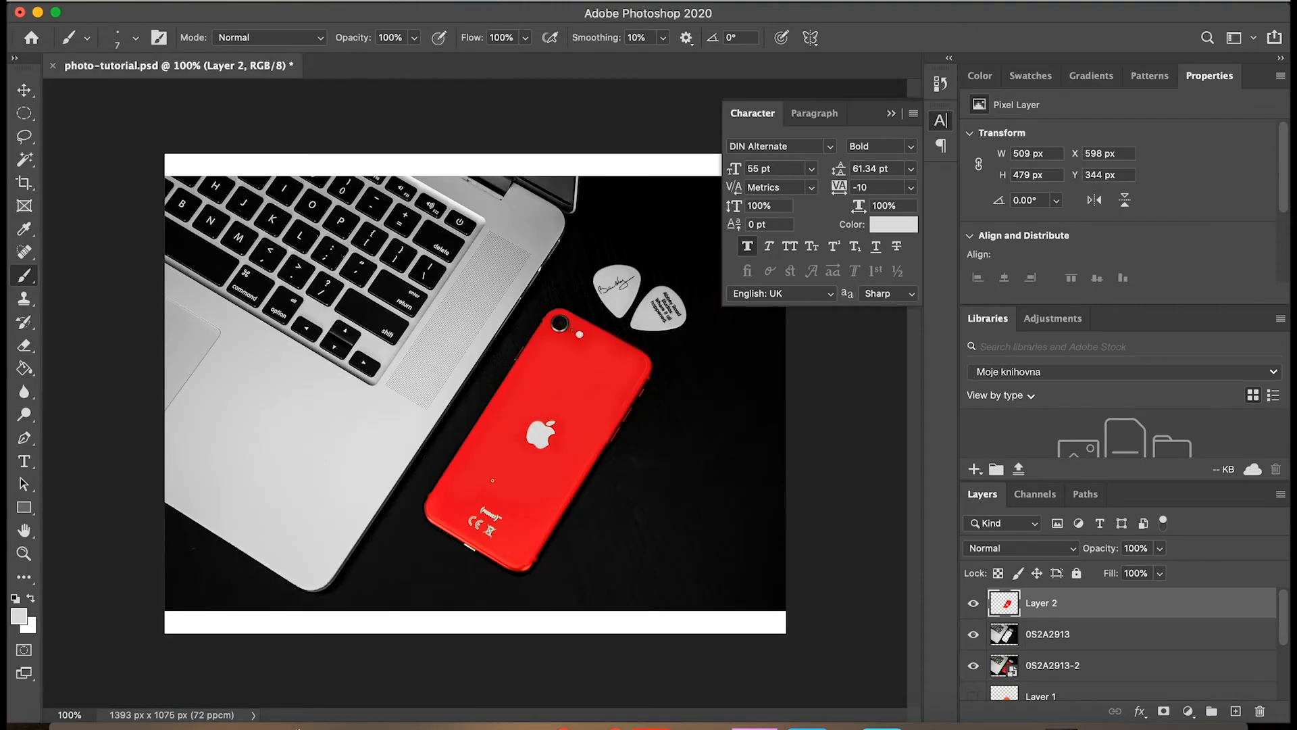
# Crop away the white strips above and below the photo, making the canvas 1393 x 959 px.
pyautogui.press('c')
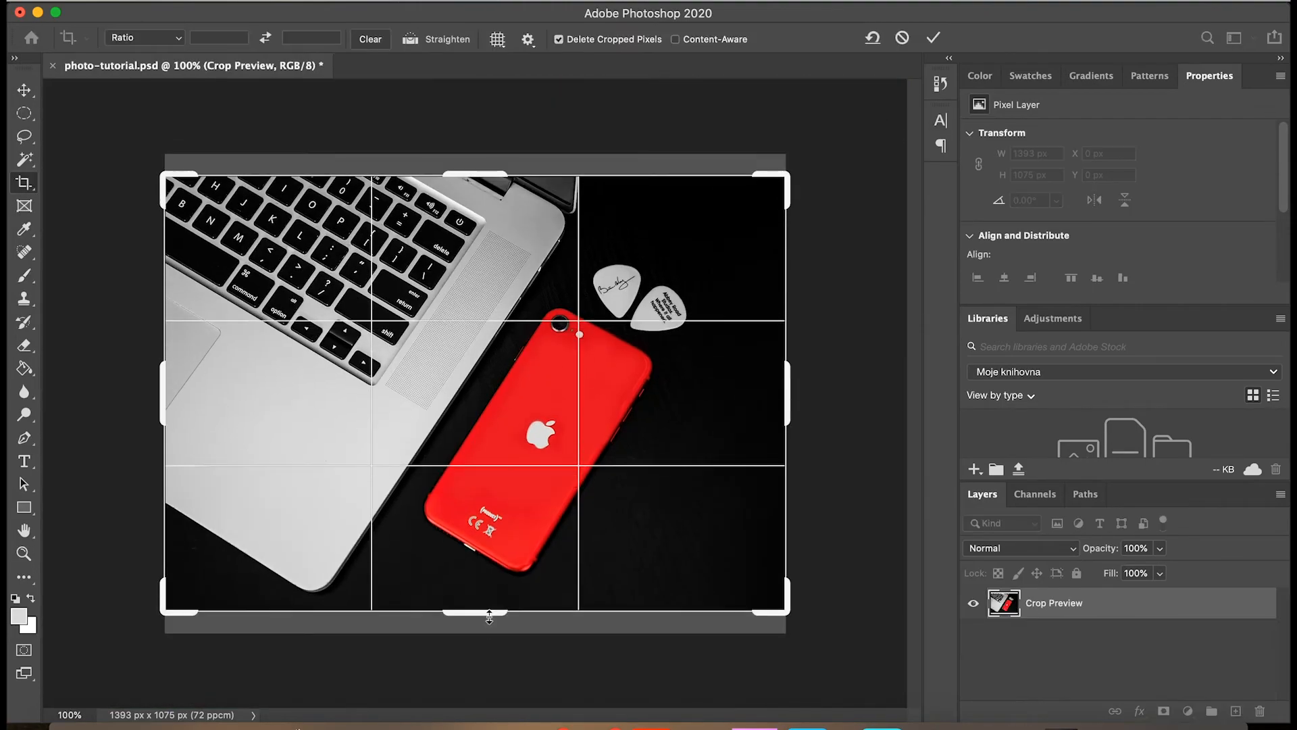
pyautogui.press('Return')
pyautogui.press('v')
pyautogui.click(147, 1)
pyautogui.moveTo(181, 238)
pyautogui.click(514, 258)
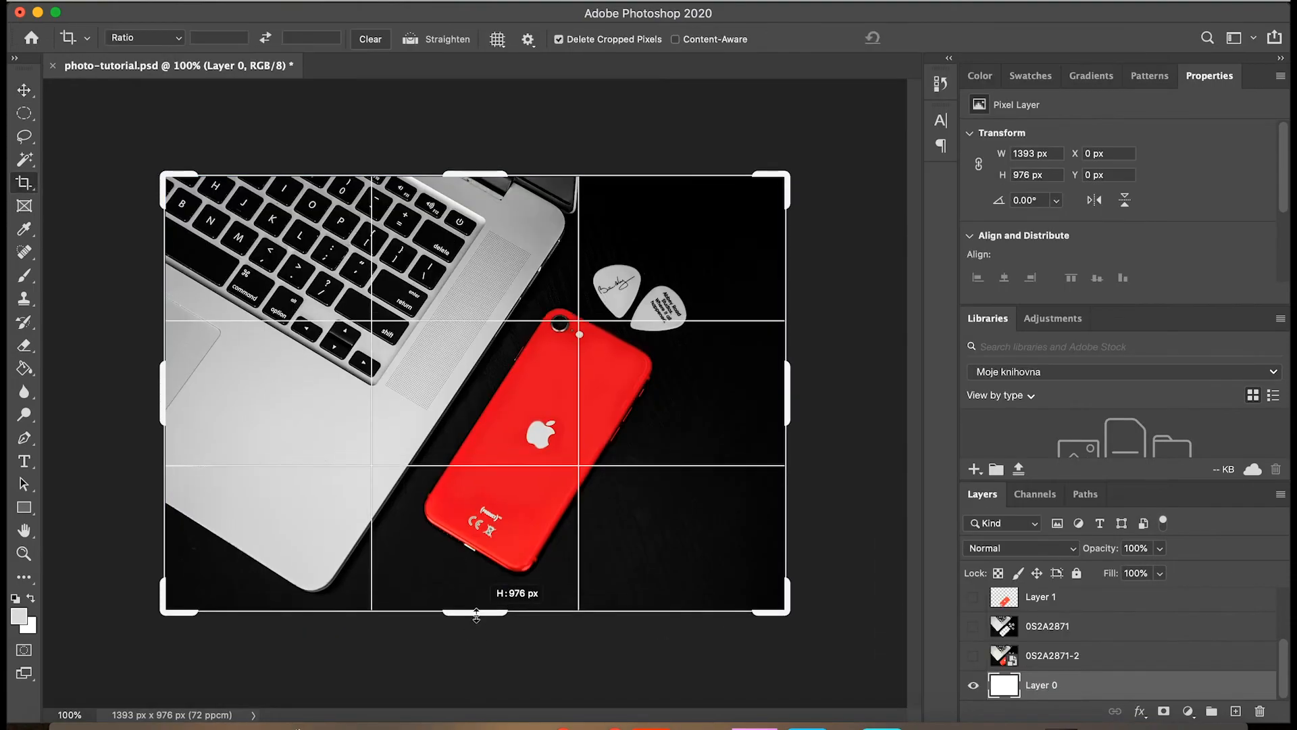
pyautogui.press('Return')
# Export the cropped composite as photo-tutorial.jpg in JPG format at 100% quality and look over the result.
pyautogui.click(147, 2)
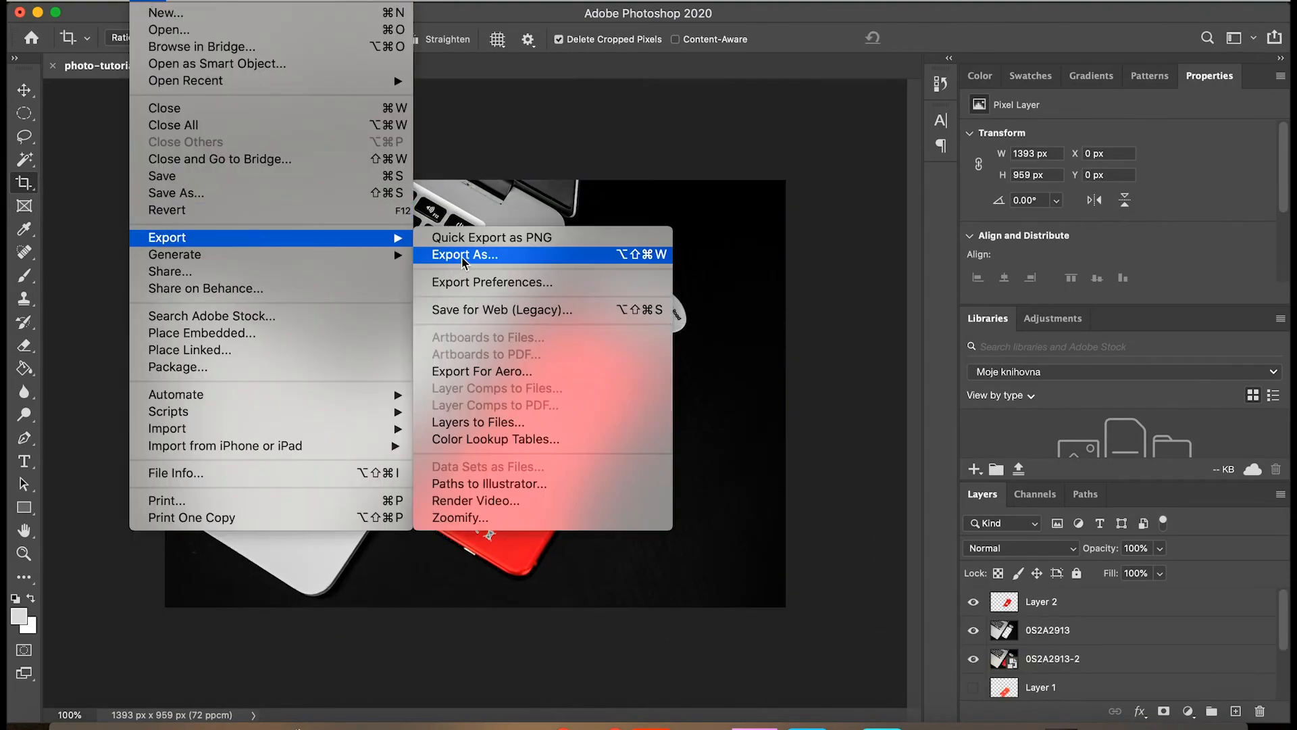
pyautogui.click(464, 255)
pyautogui.click(1098, 678)
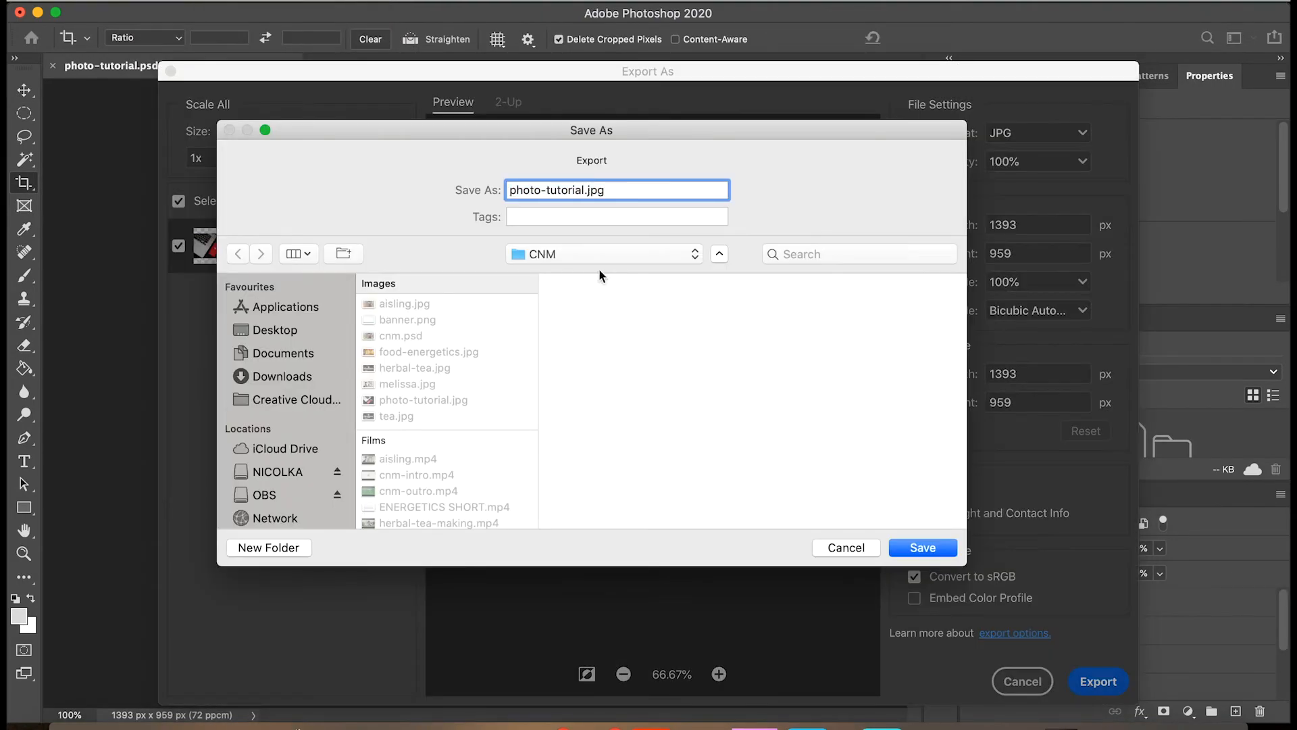
pyautogui.press('Return')
pyautogui.press('v')
pyautogui.press('super+plus')
pyautogui.scroll(10, 461, 182)
pyautogui.click(461, 182)
pyautogui.press('super+minus')
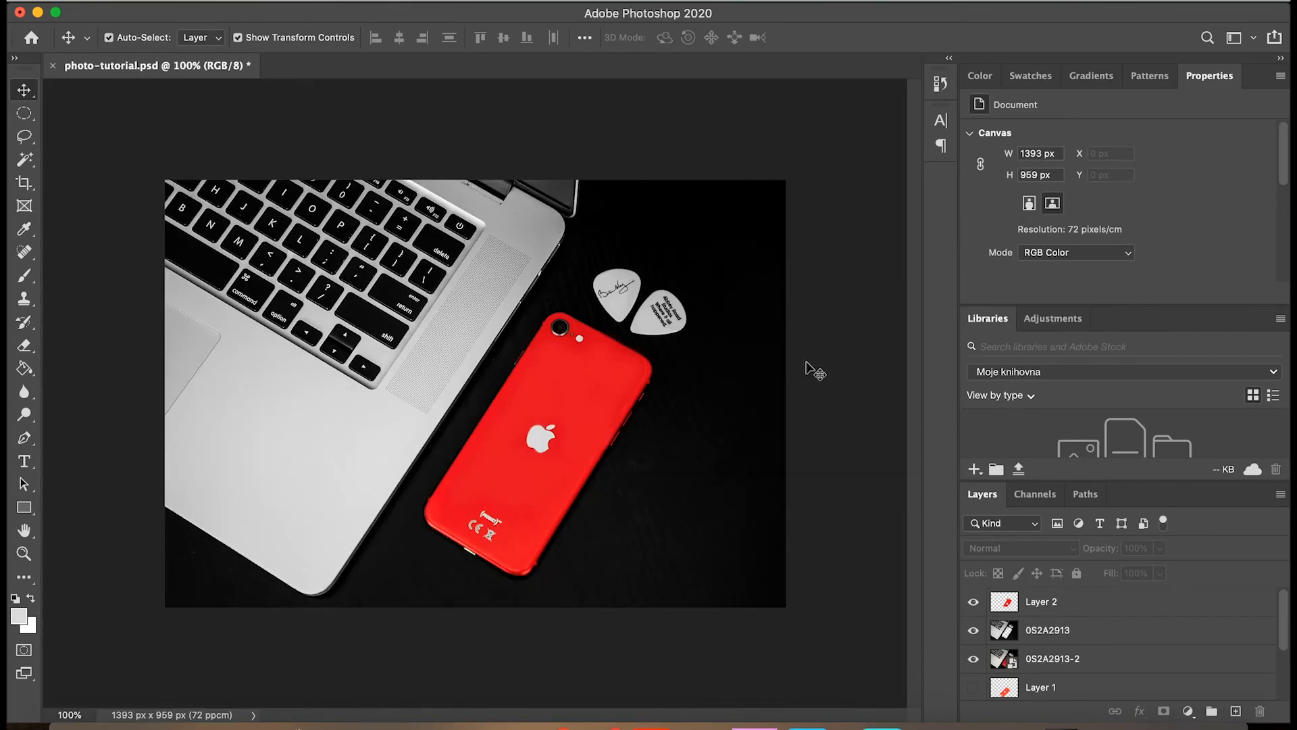
# Switch to Finder and open the Images folder on the Desktop.
pyautogui.click(130, 727)
pyautogui.click(217, 206)
pyautogui.doubleClick(368, 149)
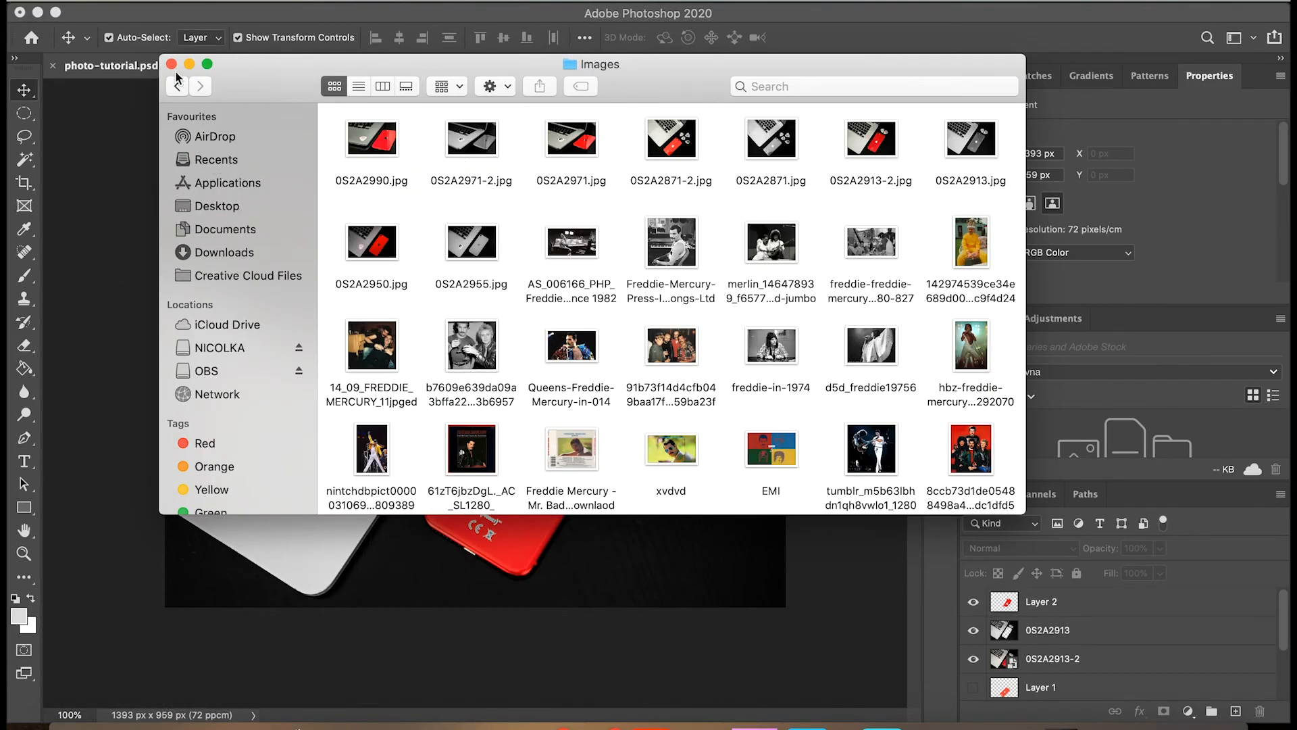